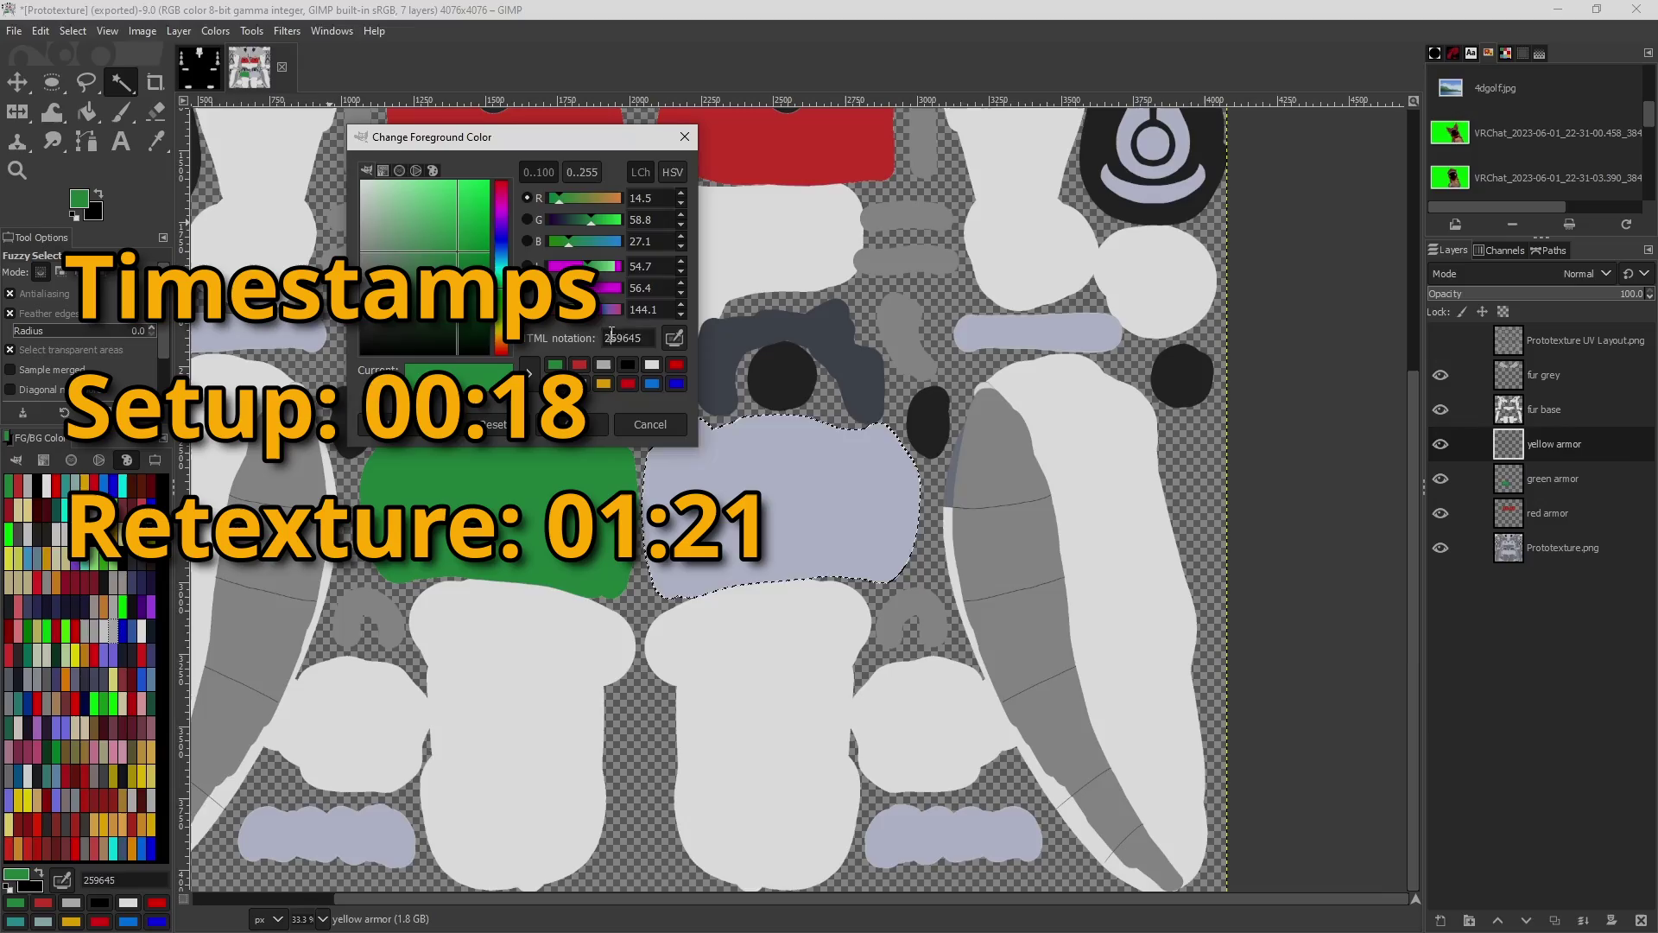
- Replace the avatar descriptor's default Gesture, Action and FX playable layers with custom controller slots
left_click(1592, 464)
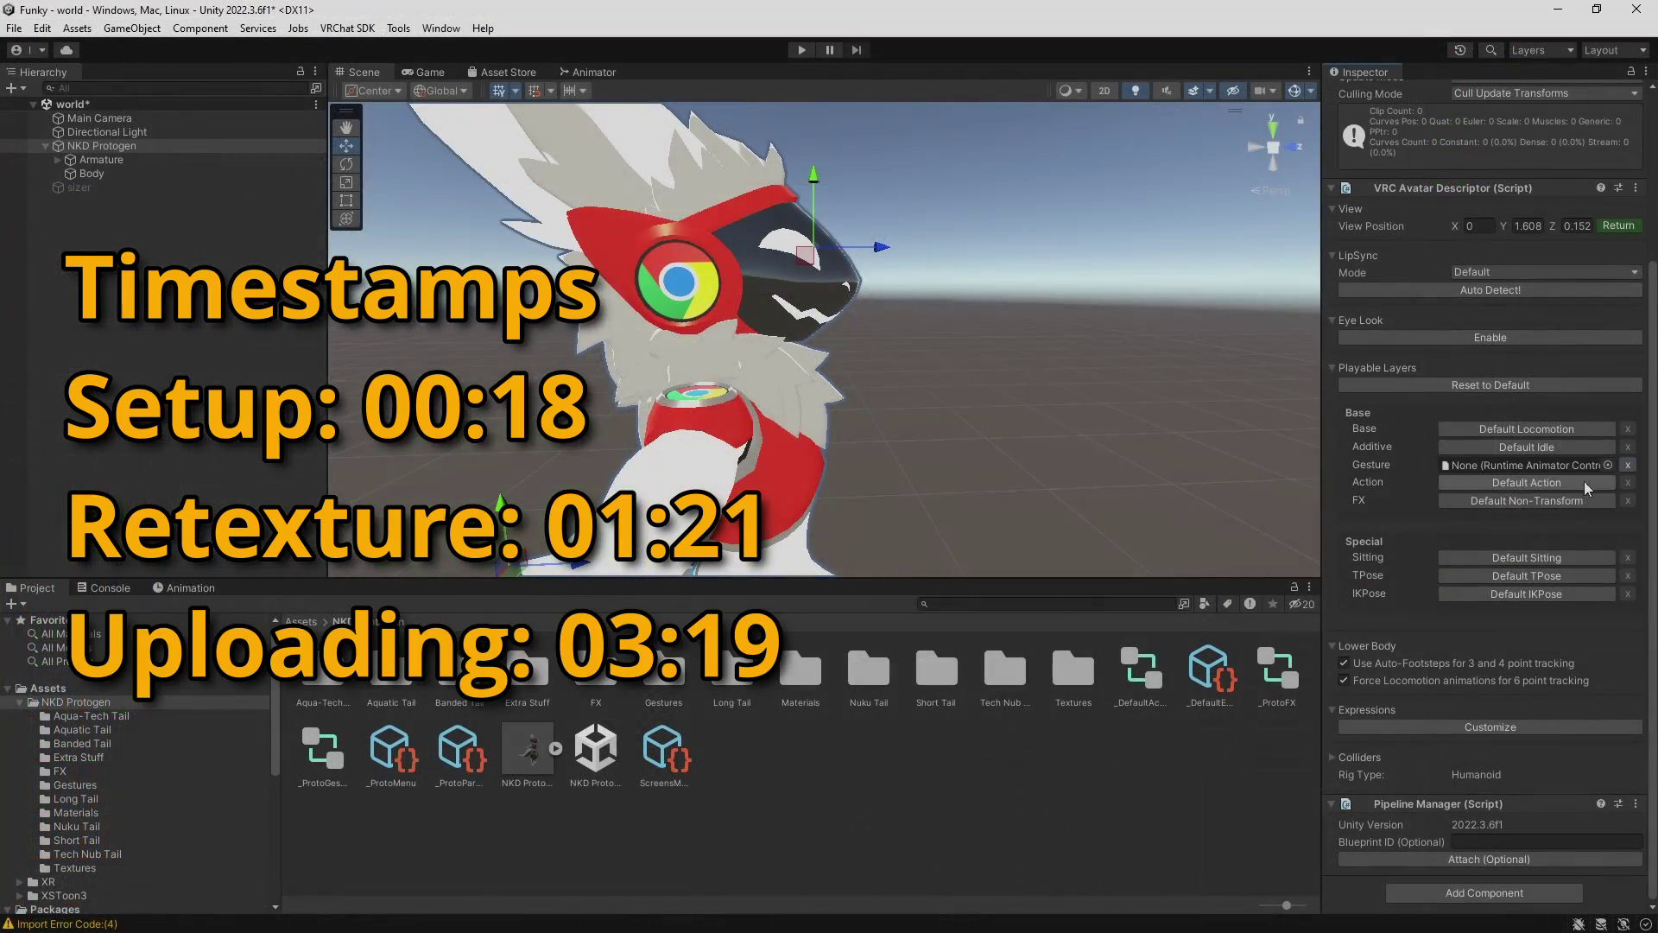
left_click(1583, 482)
left_click(1584, 500)
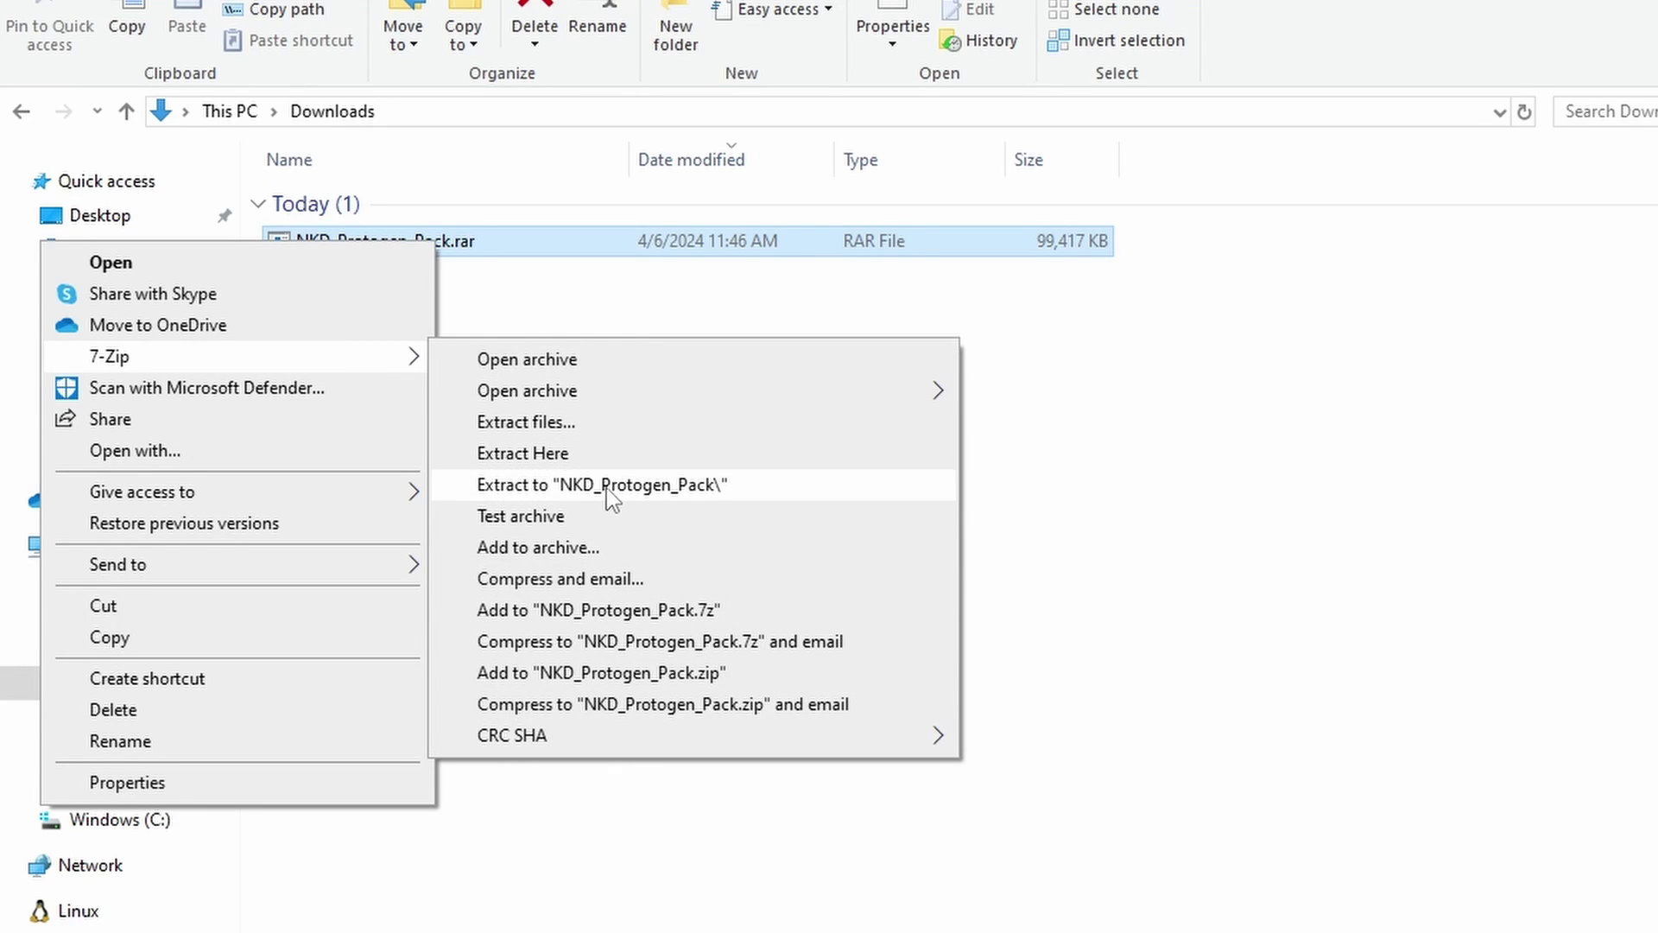
- Extract NKD_Protogen_Pack.rar into its own folder with 7-Zip and download the Creator Companion from the VRChat website
left_click(615, 484)
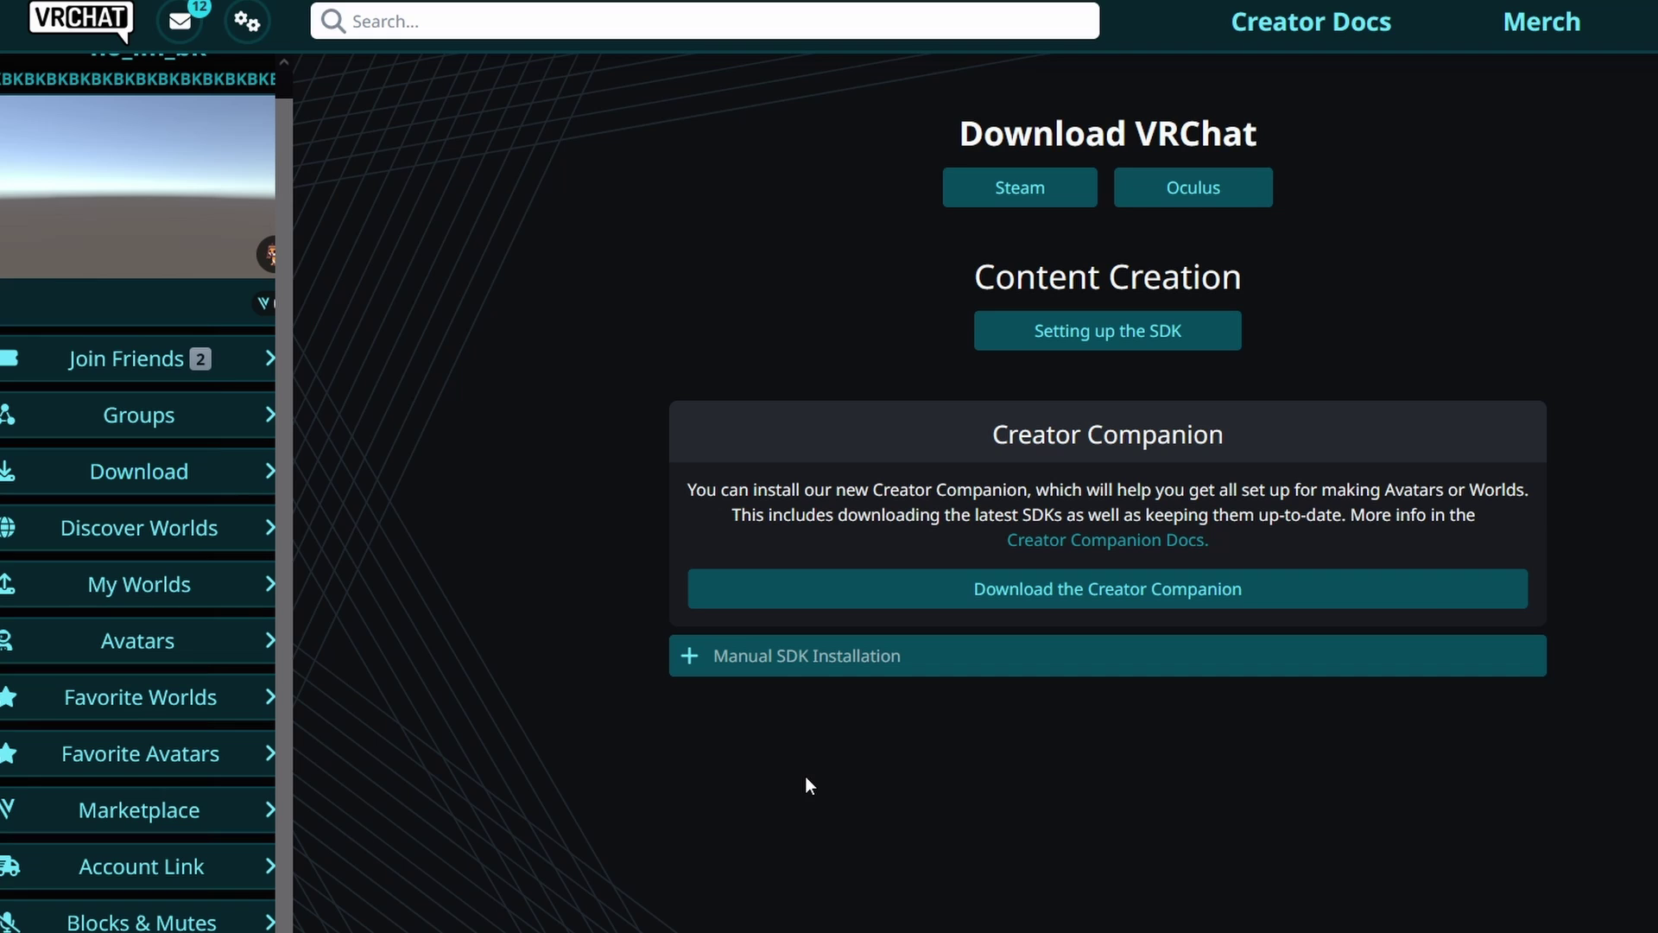
left_click(1126, 609)
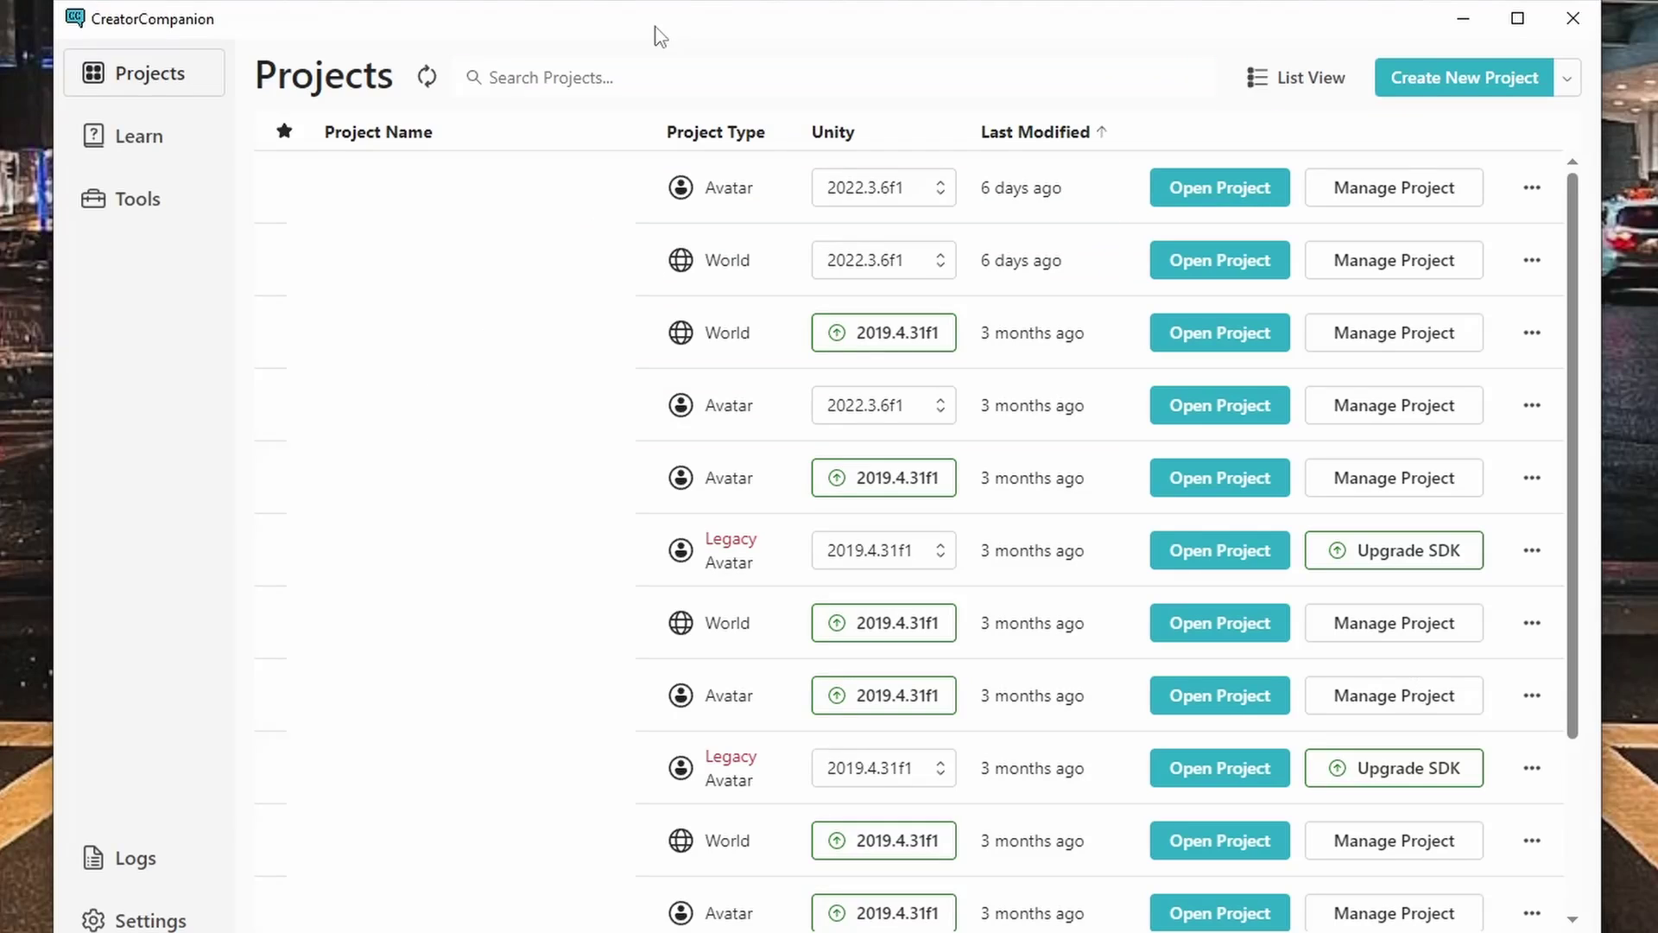
- Create a project named Funky from the Unity 2022 Avatar Project template and open it in Unity
left_click(1429, 76)
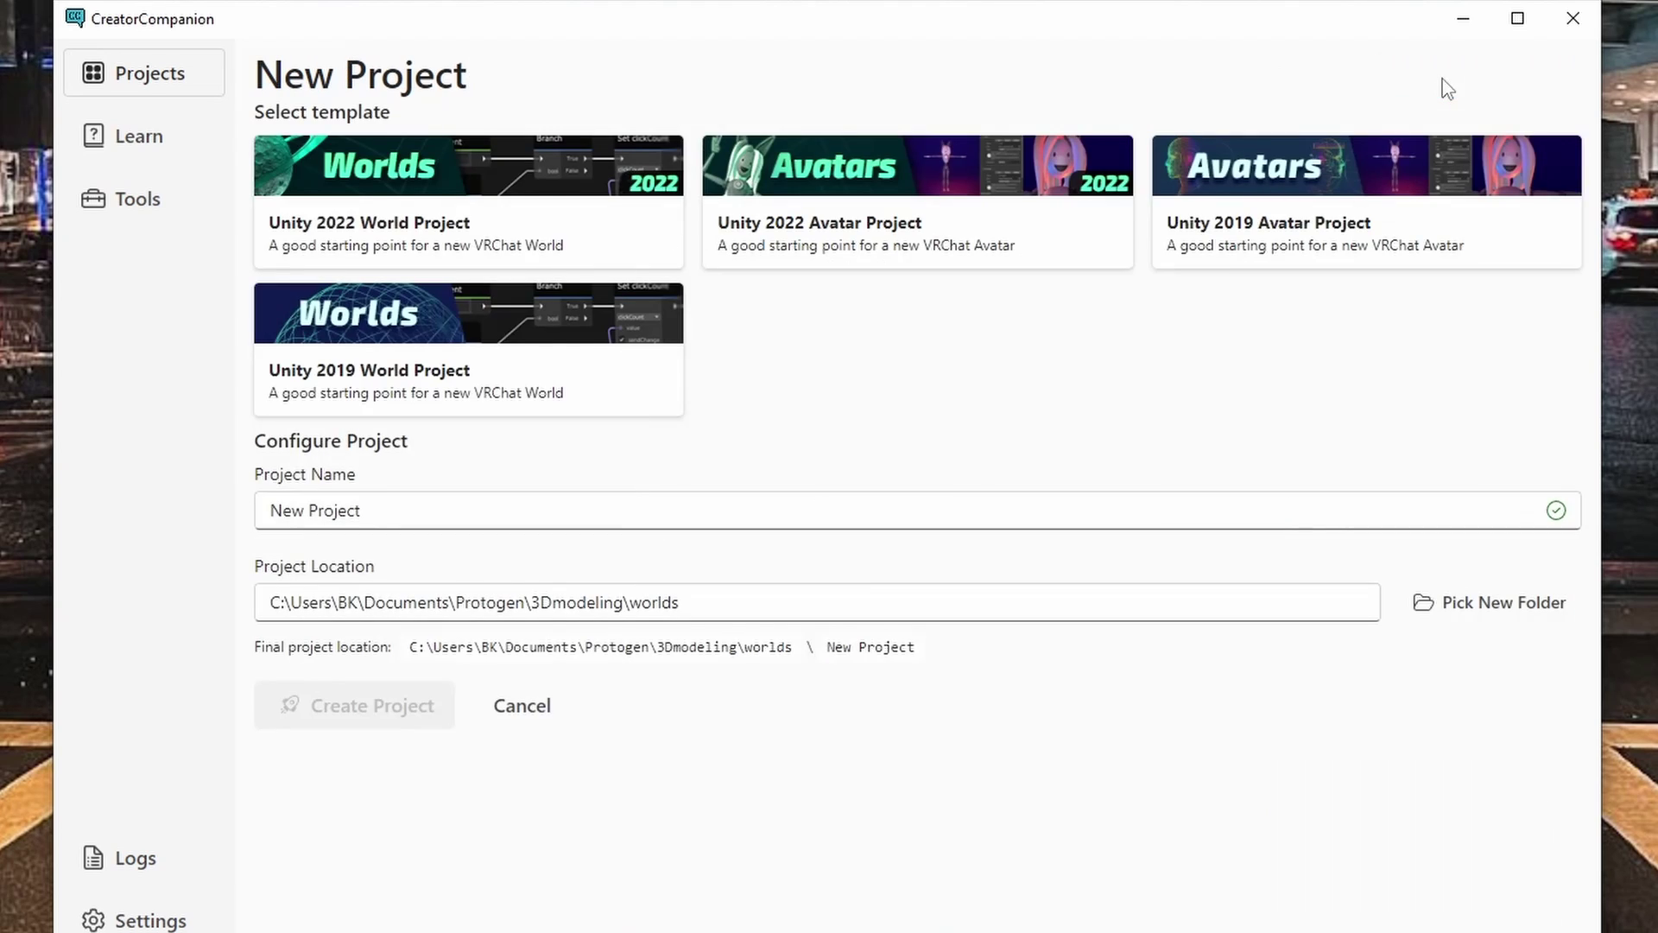
left_click(826, 220)
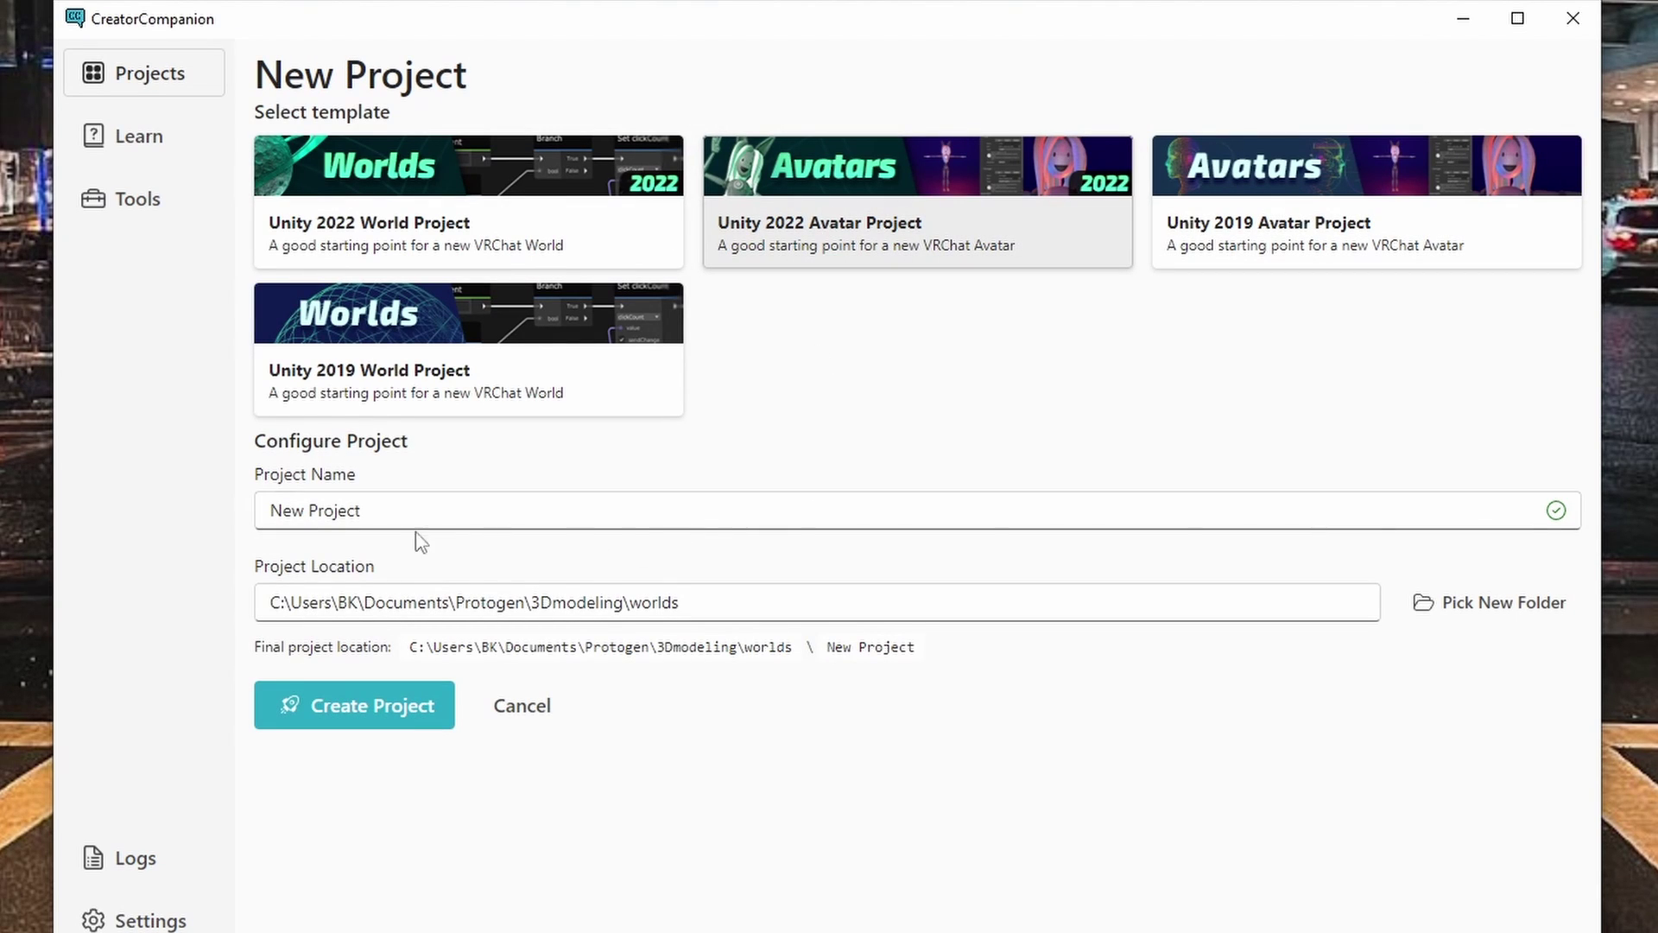
left_click_drag(396, 515, 204, 526)
type("Funky")
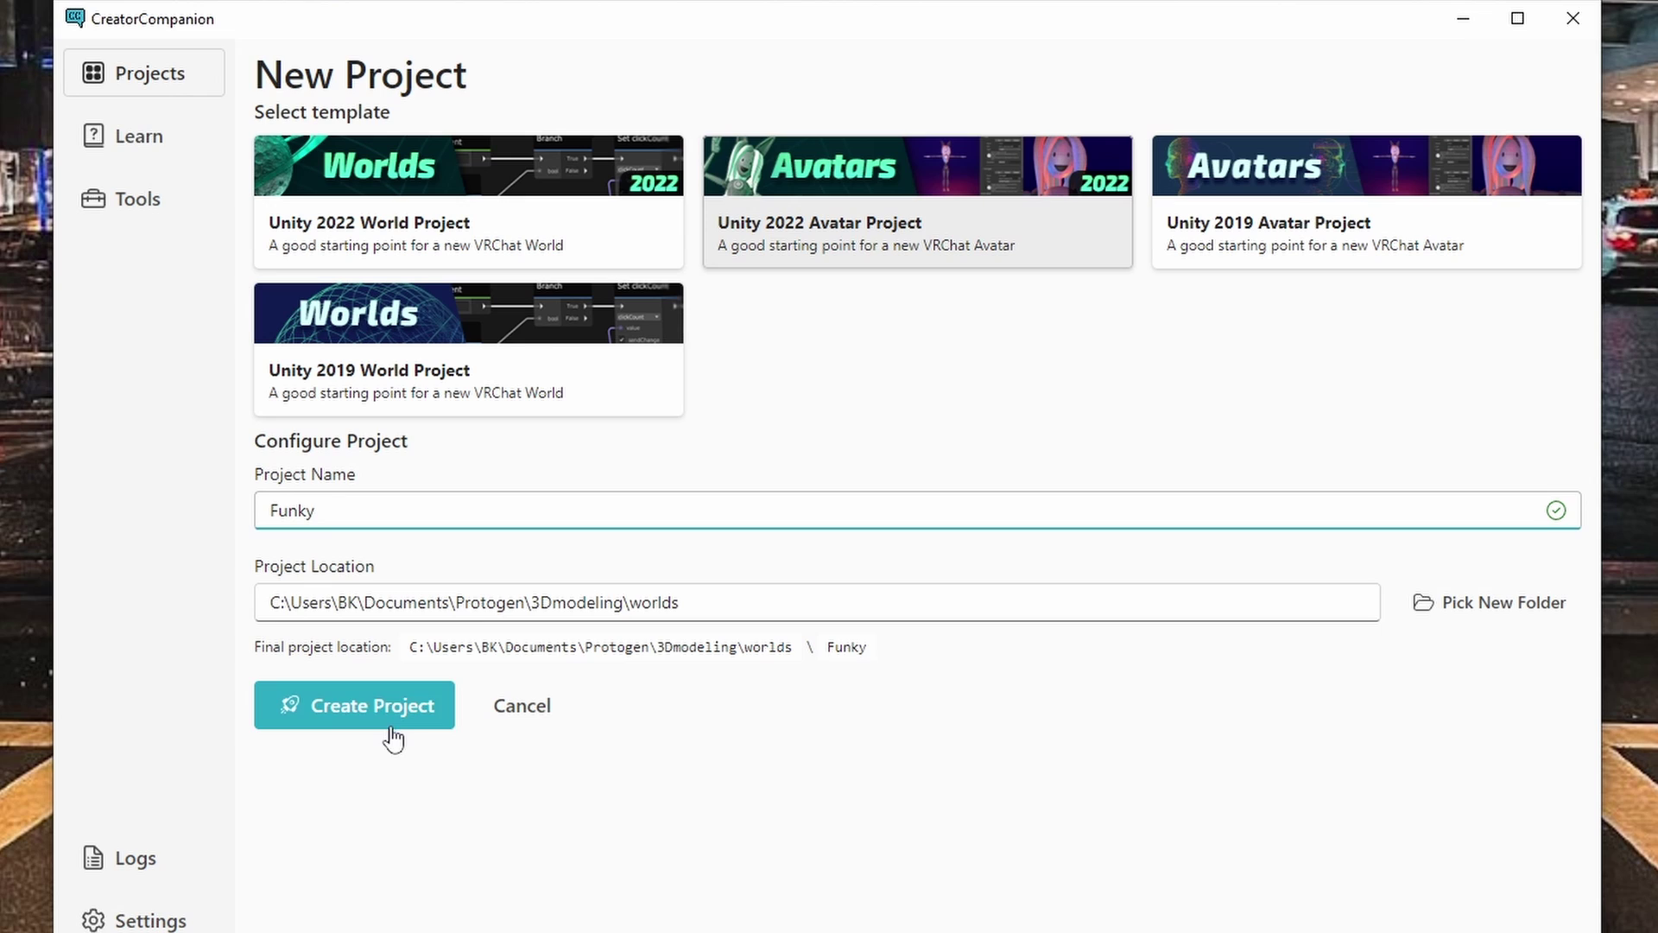
left_click(393, 716)
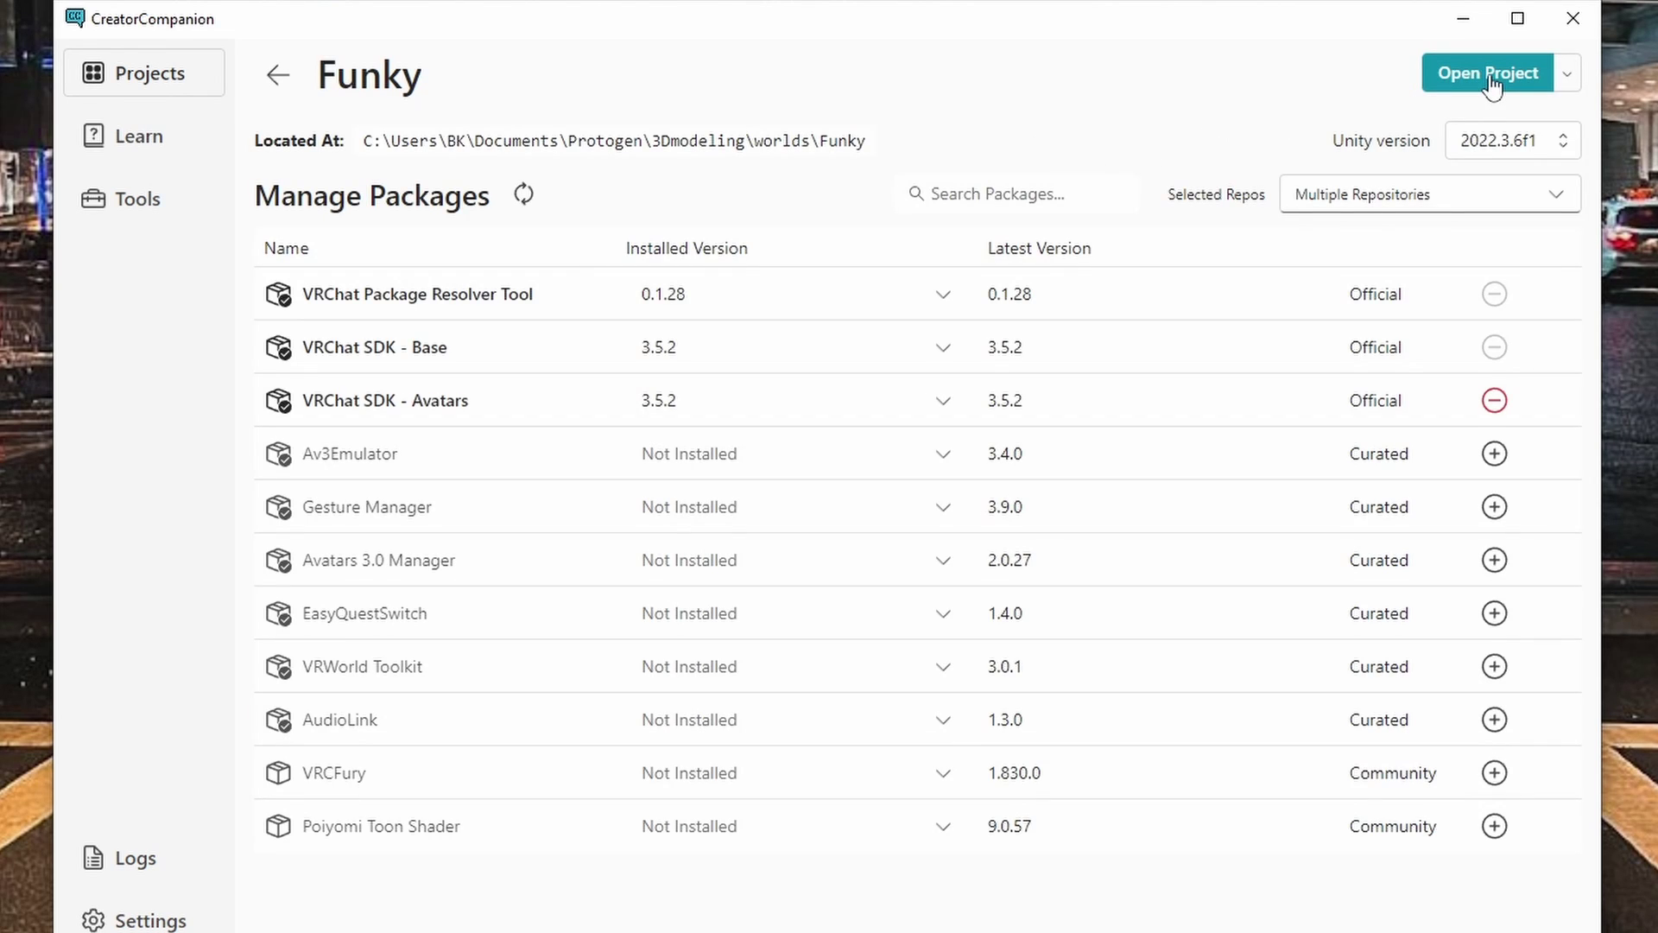
left_click(1487, 72)
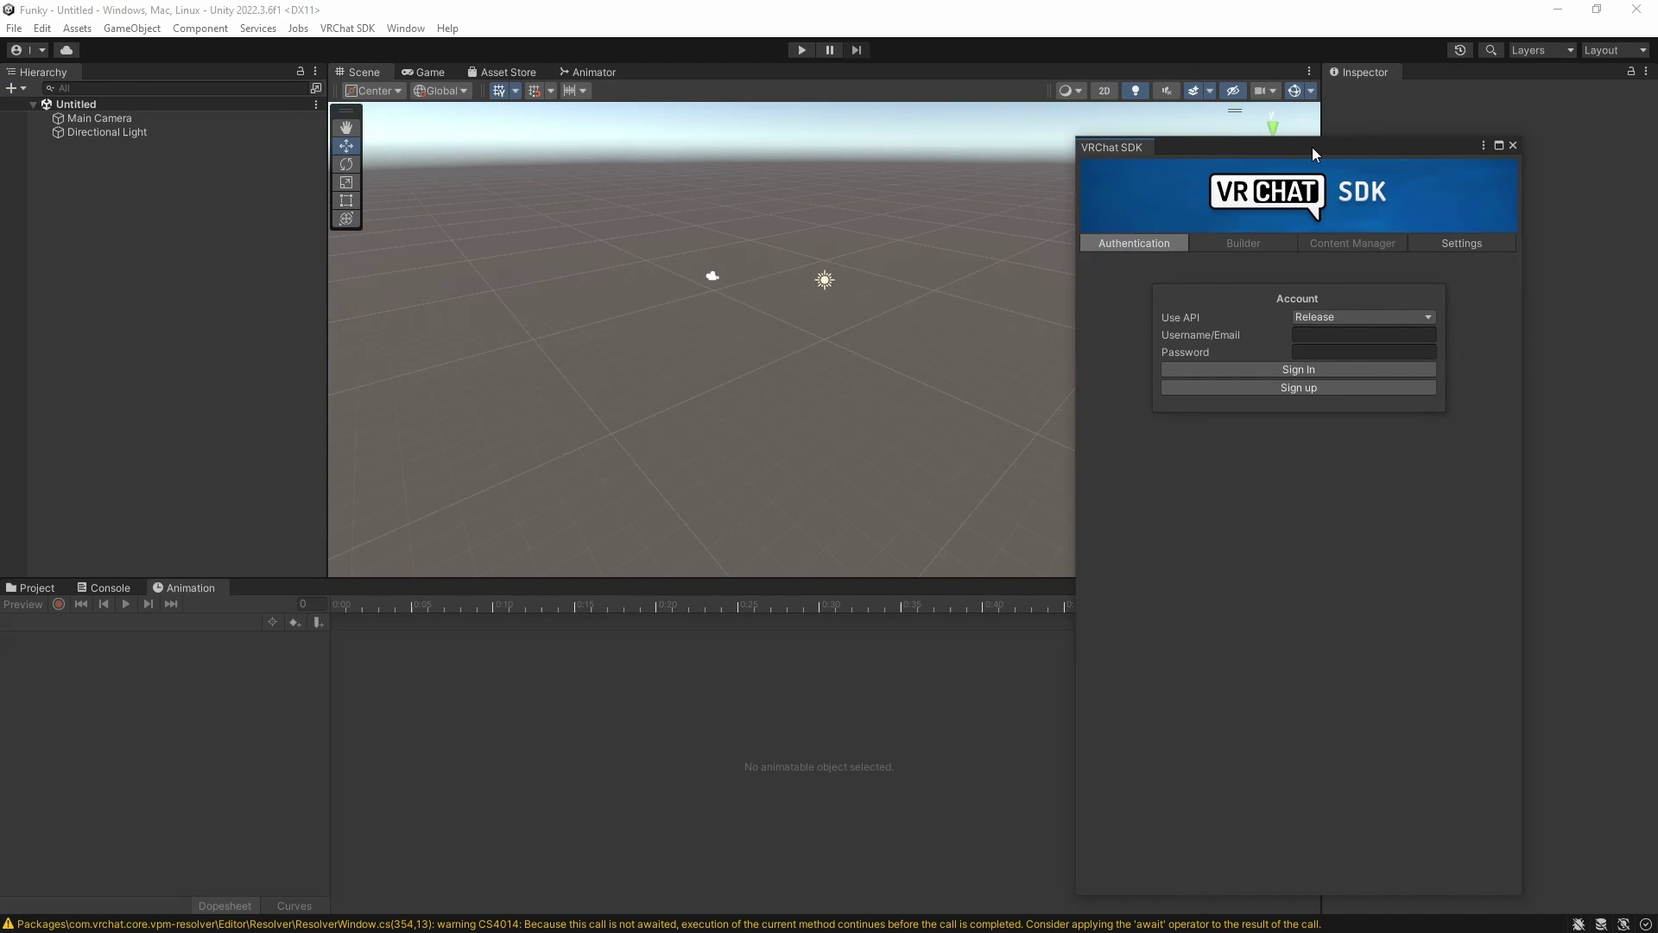
- Close the VRChat SDK window and import the complete XiexesUnityShaders_v3_5_1 package from Downloads
left_click(1513, 146)
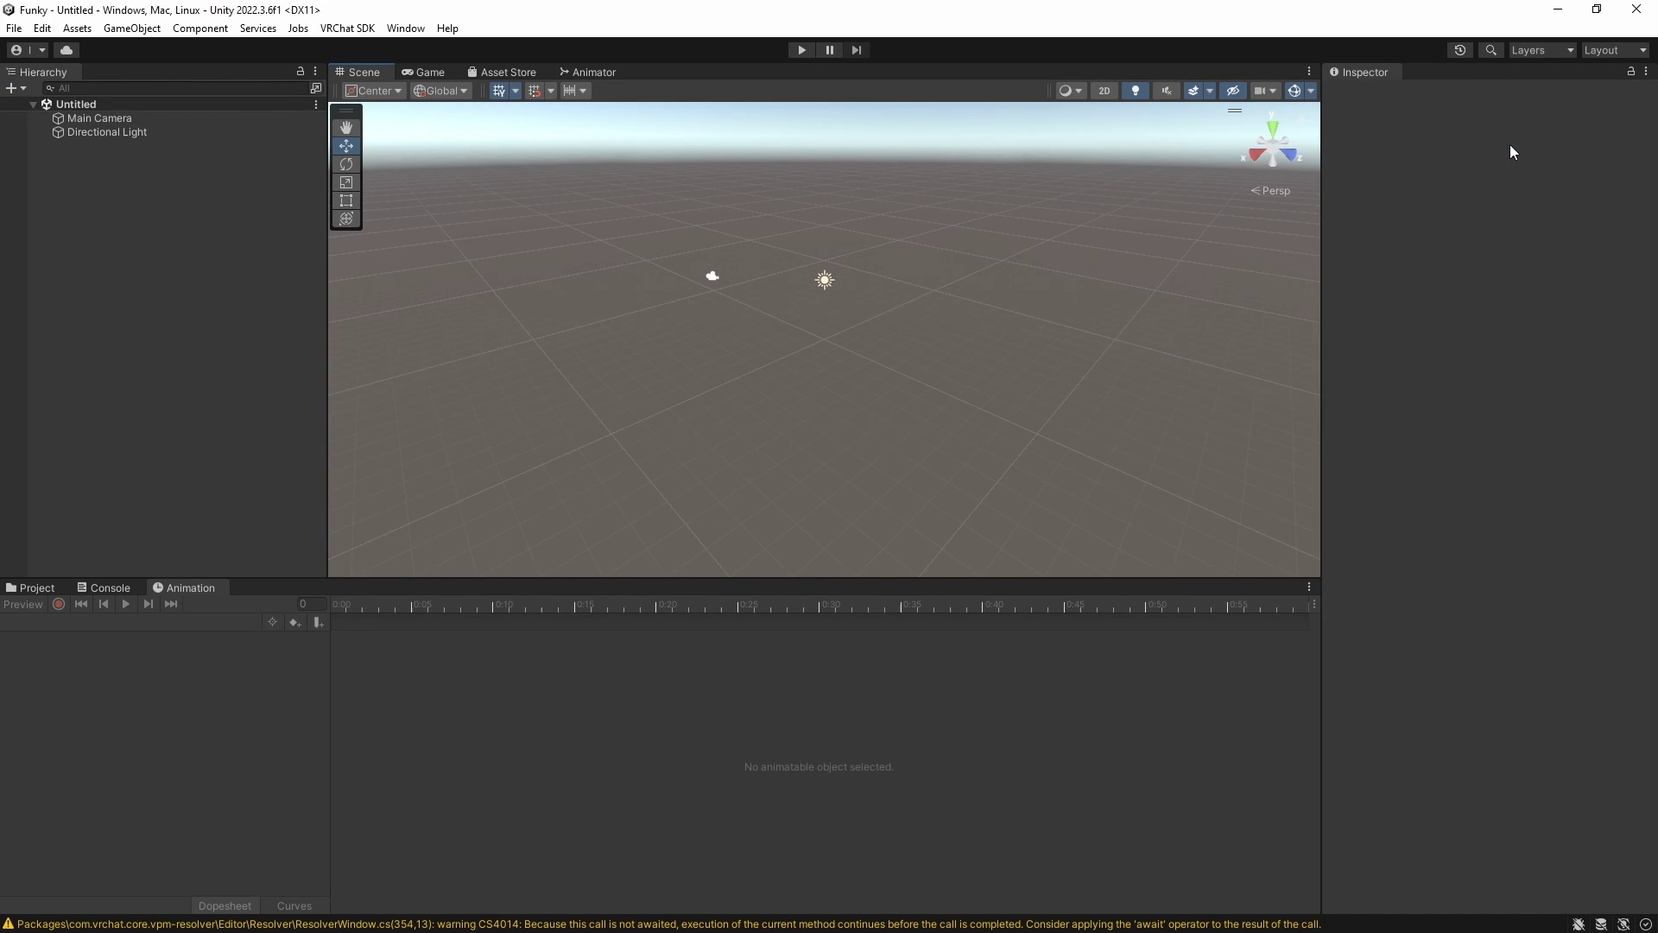
left_click(77, 28)
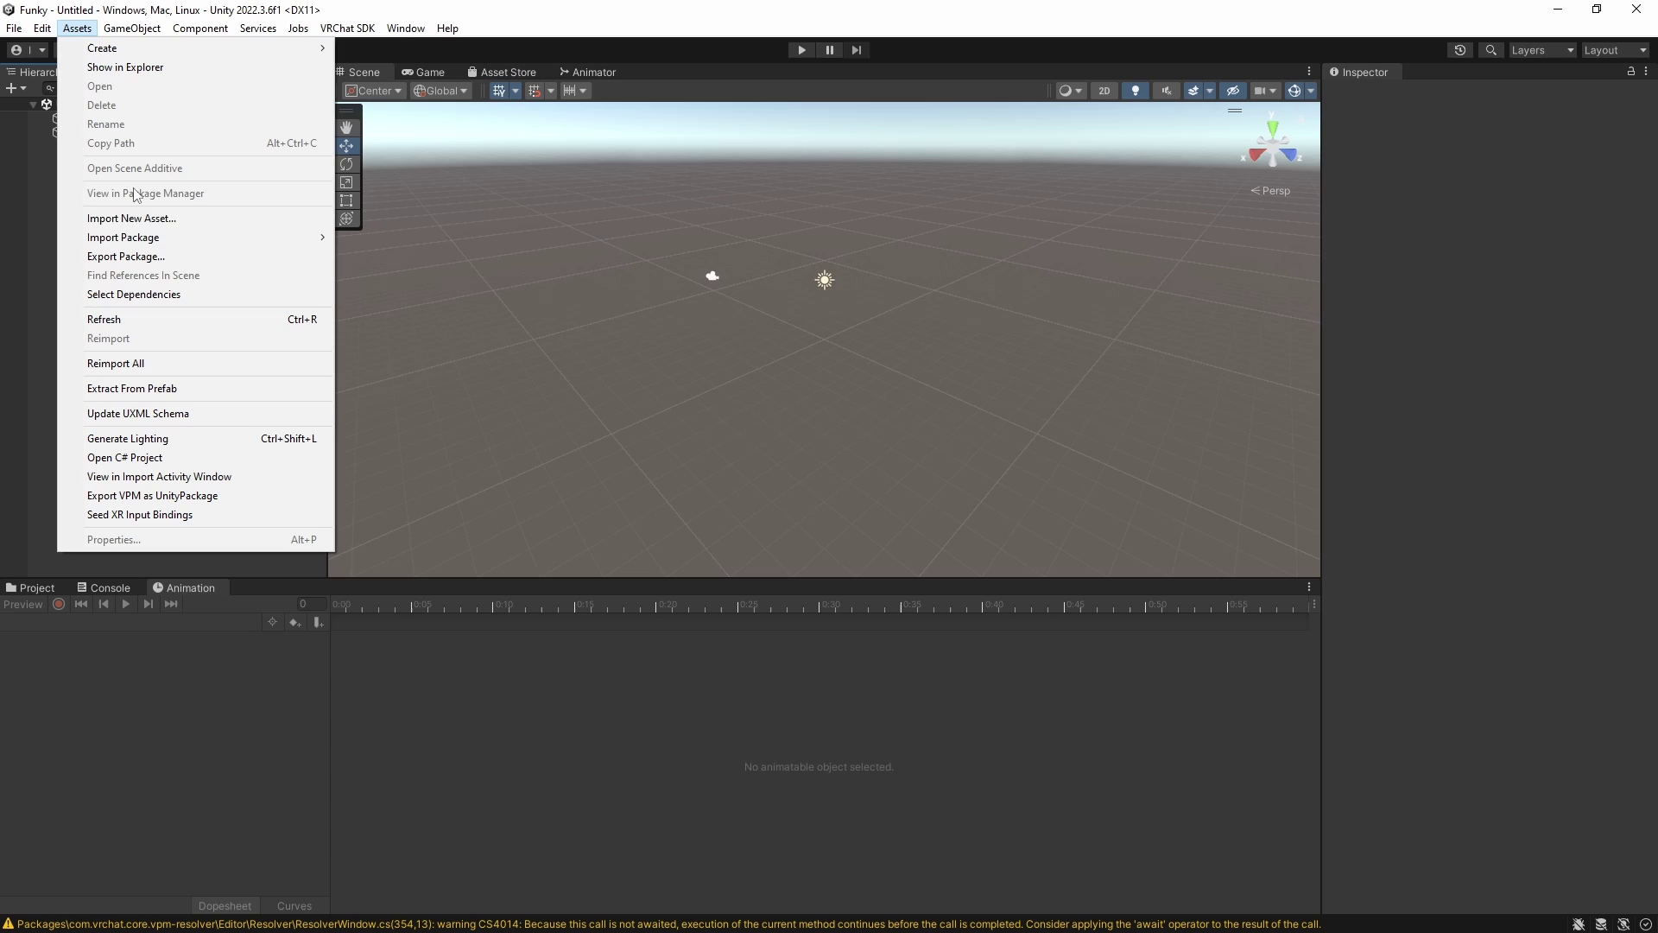
mouse_move(179, 238)
left_click(383, 237)
left_click(245, 145)
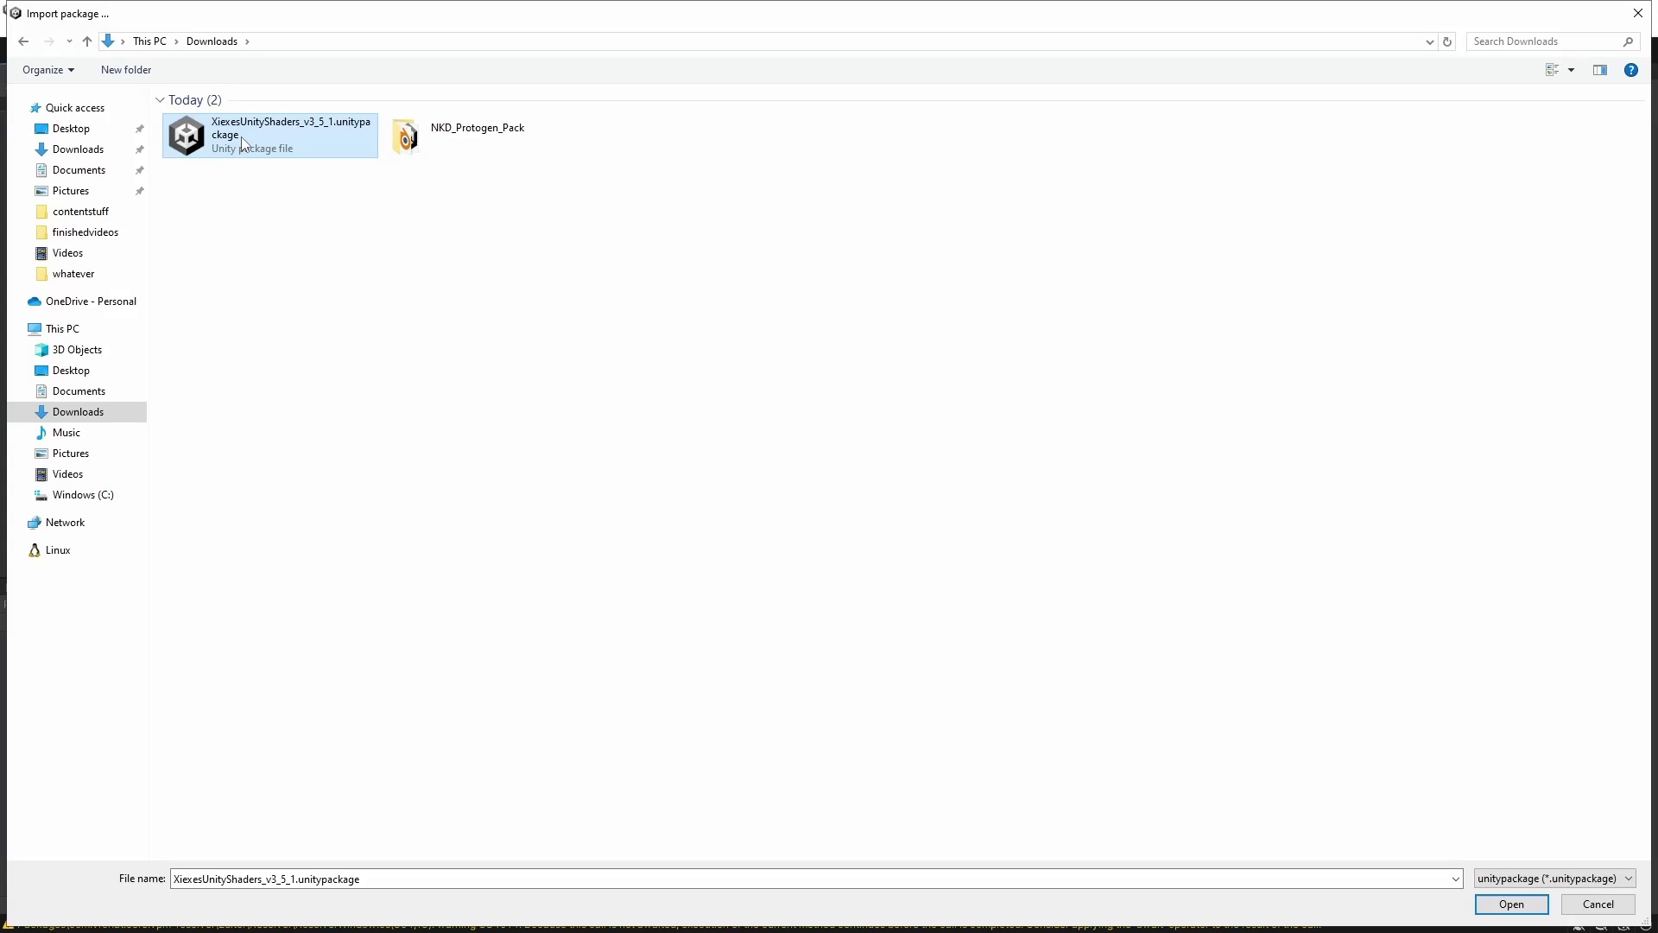
double_click(245, 145)
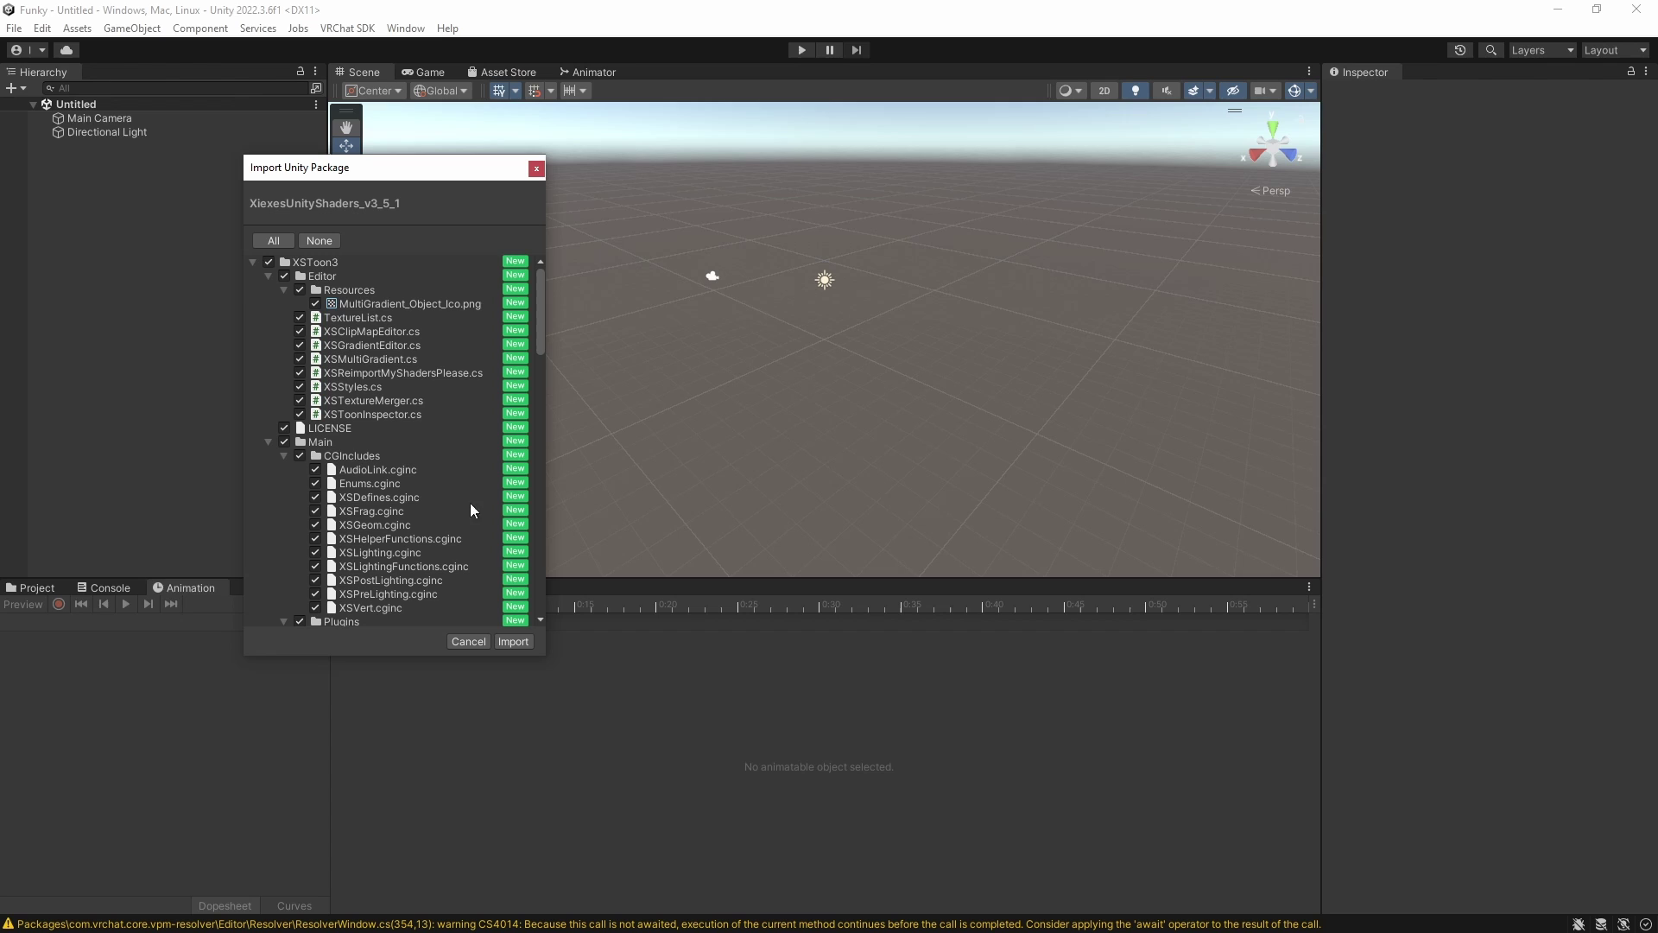
left_click(513, 641)
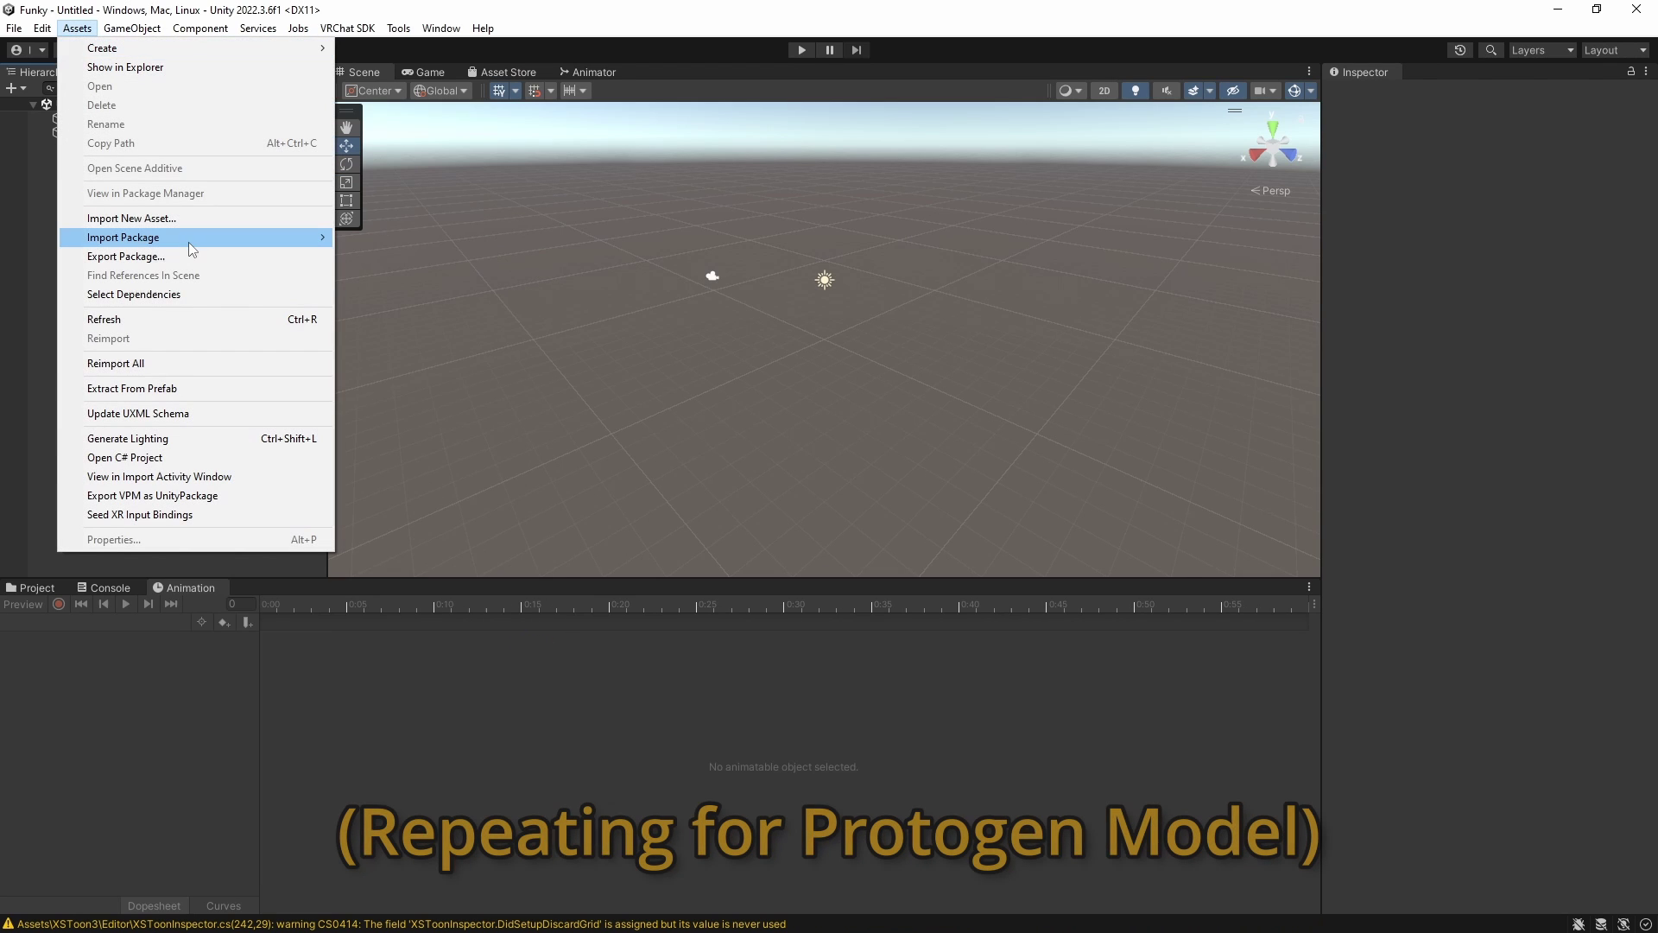
- Import the full NKD Protogen model as a custom package
mouse_move(192, 242)
left_click(375, 235)
double_click(290, 266)
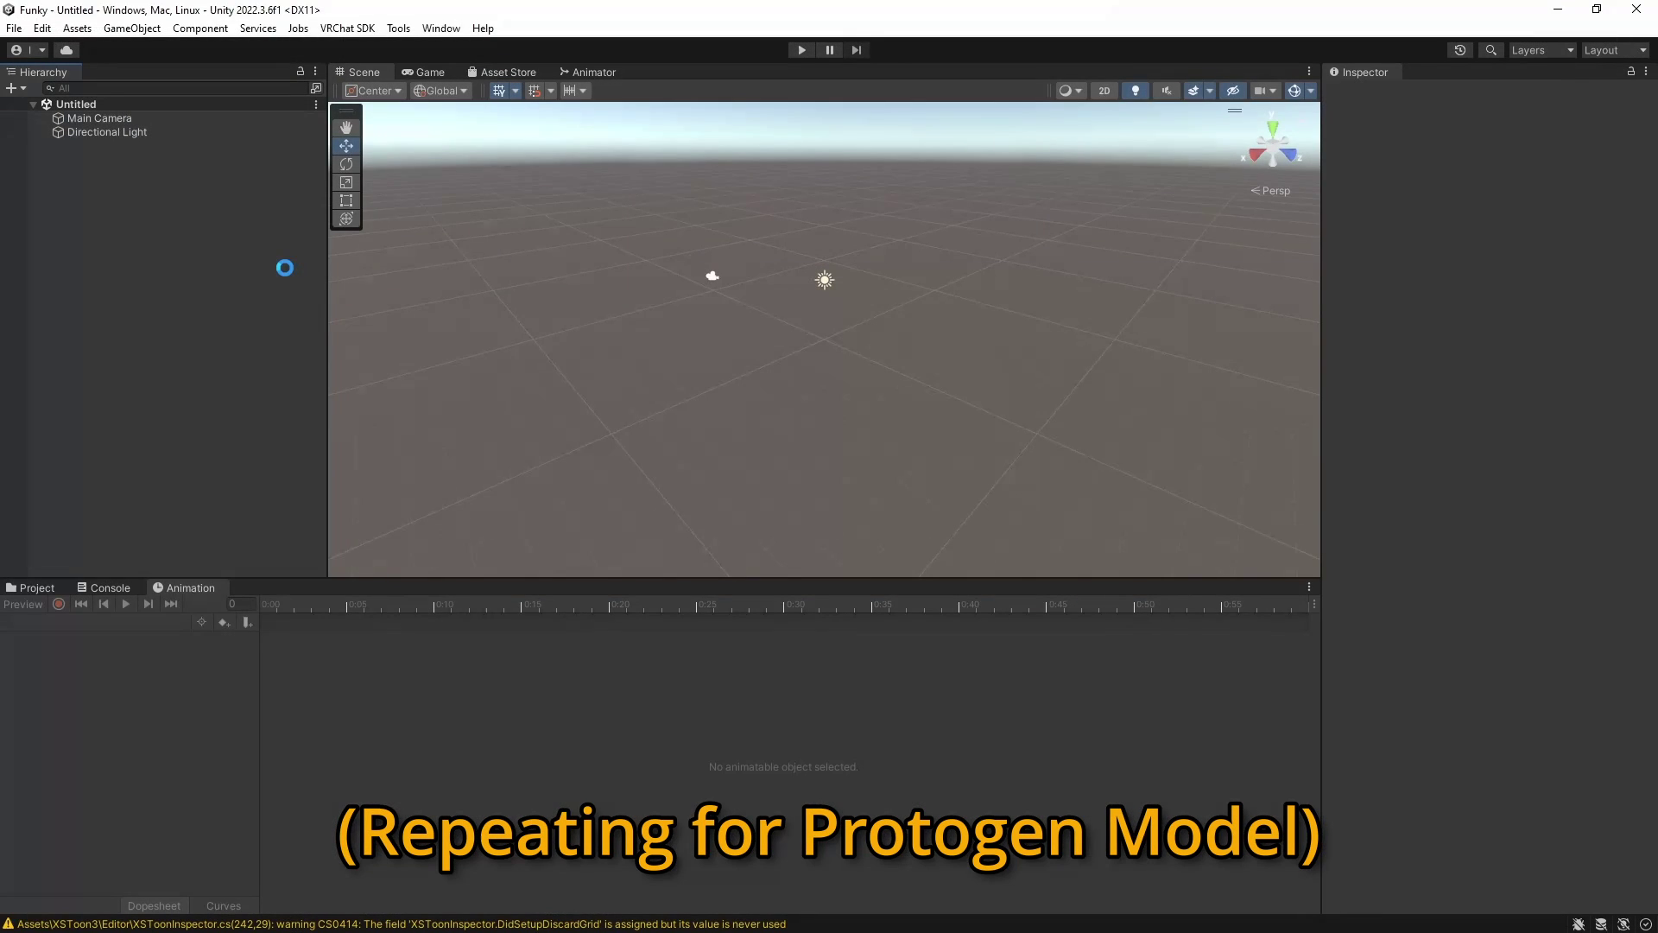
left_click(511, 643)
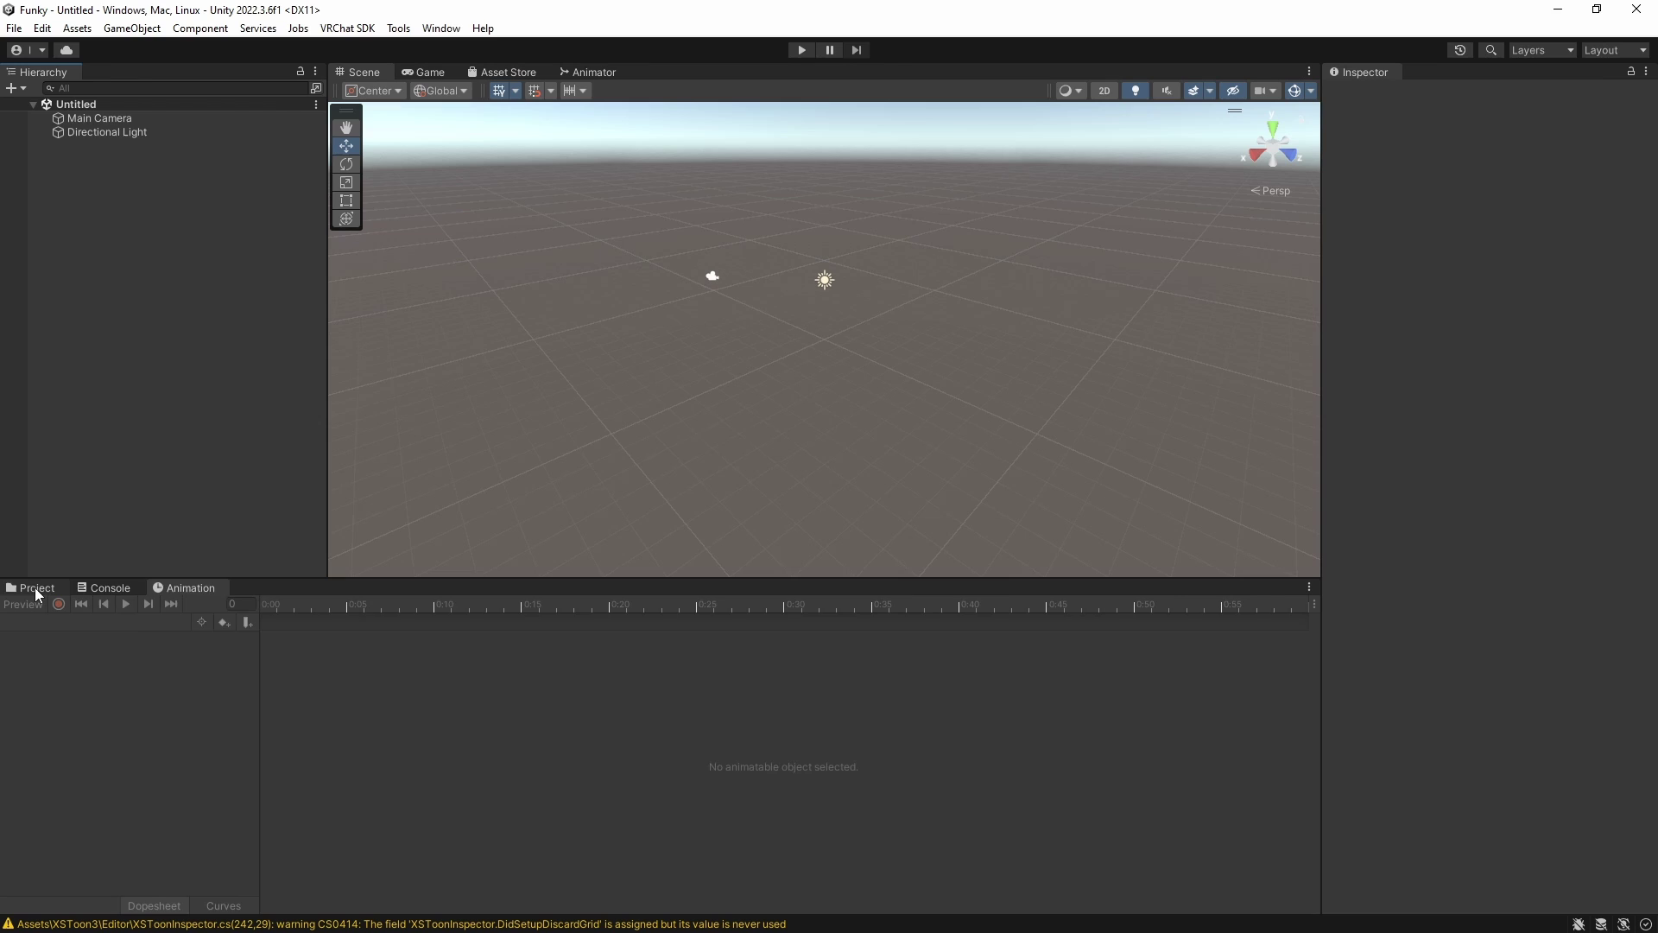
- Add the NKD Protogen model from its assets folder to the scene hierarchy and unpack its prefab completely
left_click(35, 587)
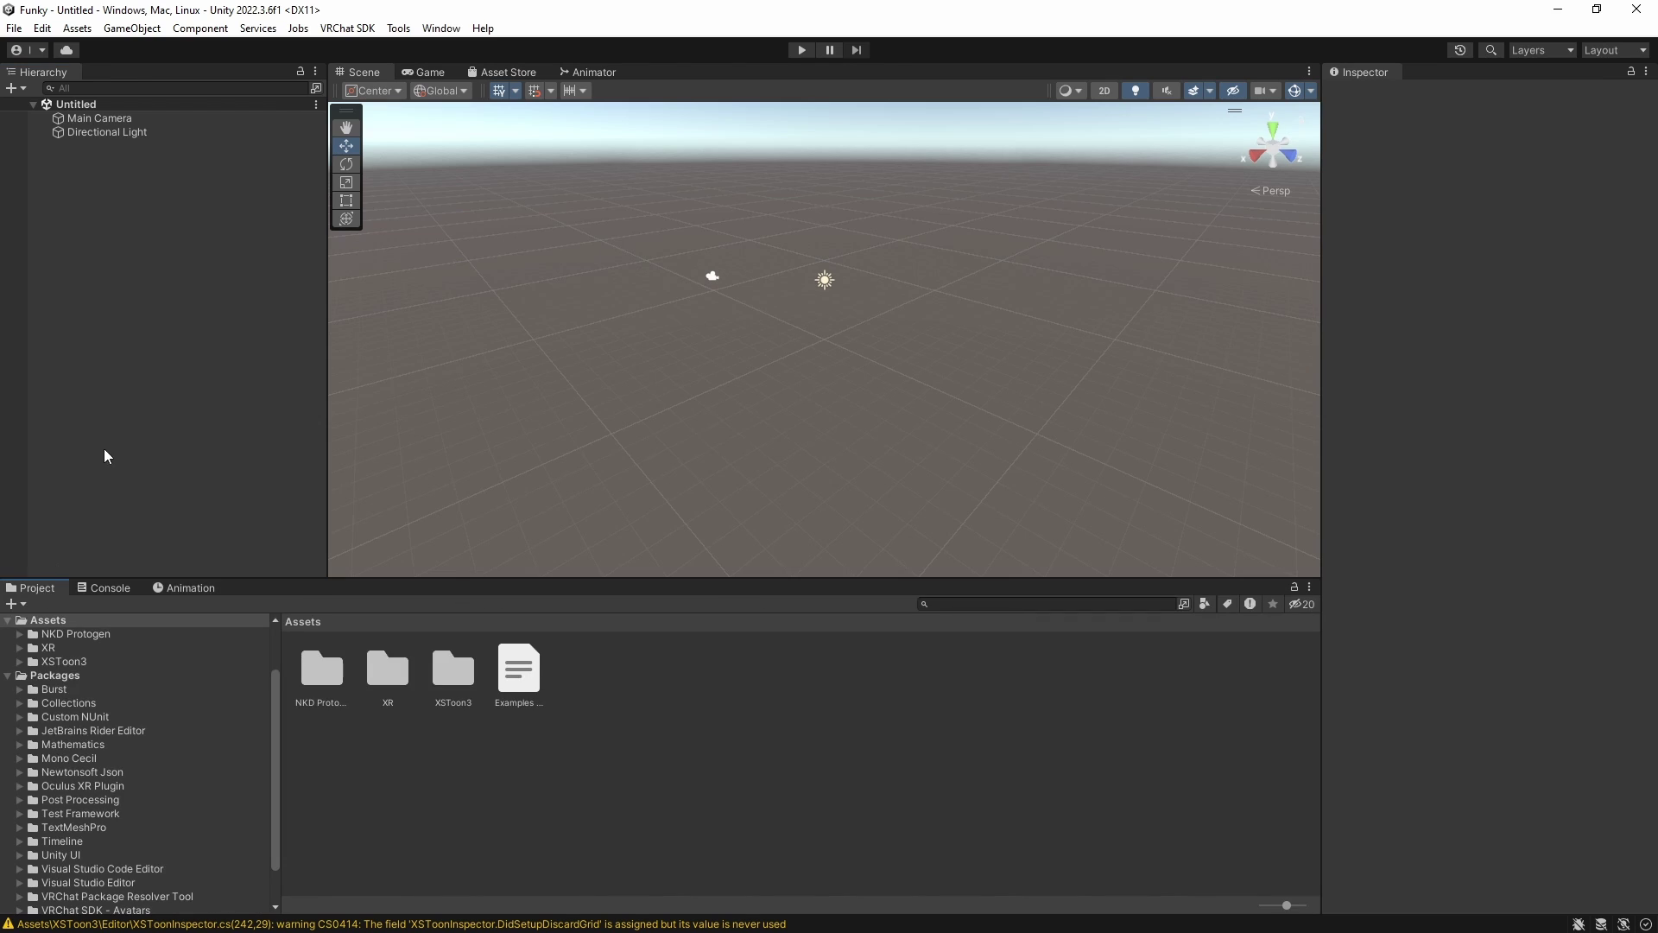
double_click(310, 683)
left_click_drag(540, 755, 129, 147)
right_click(102, 146)
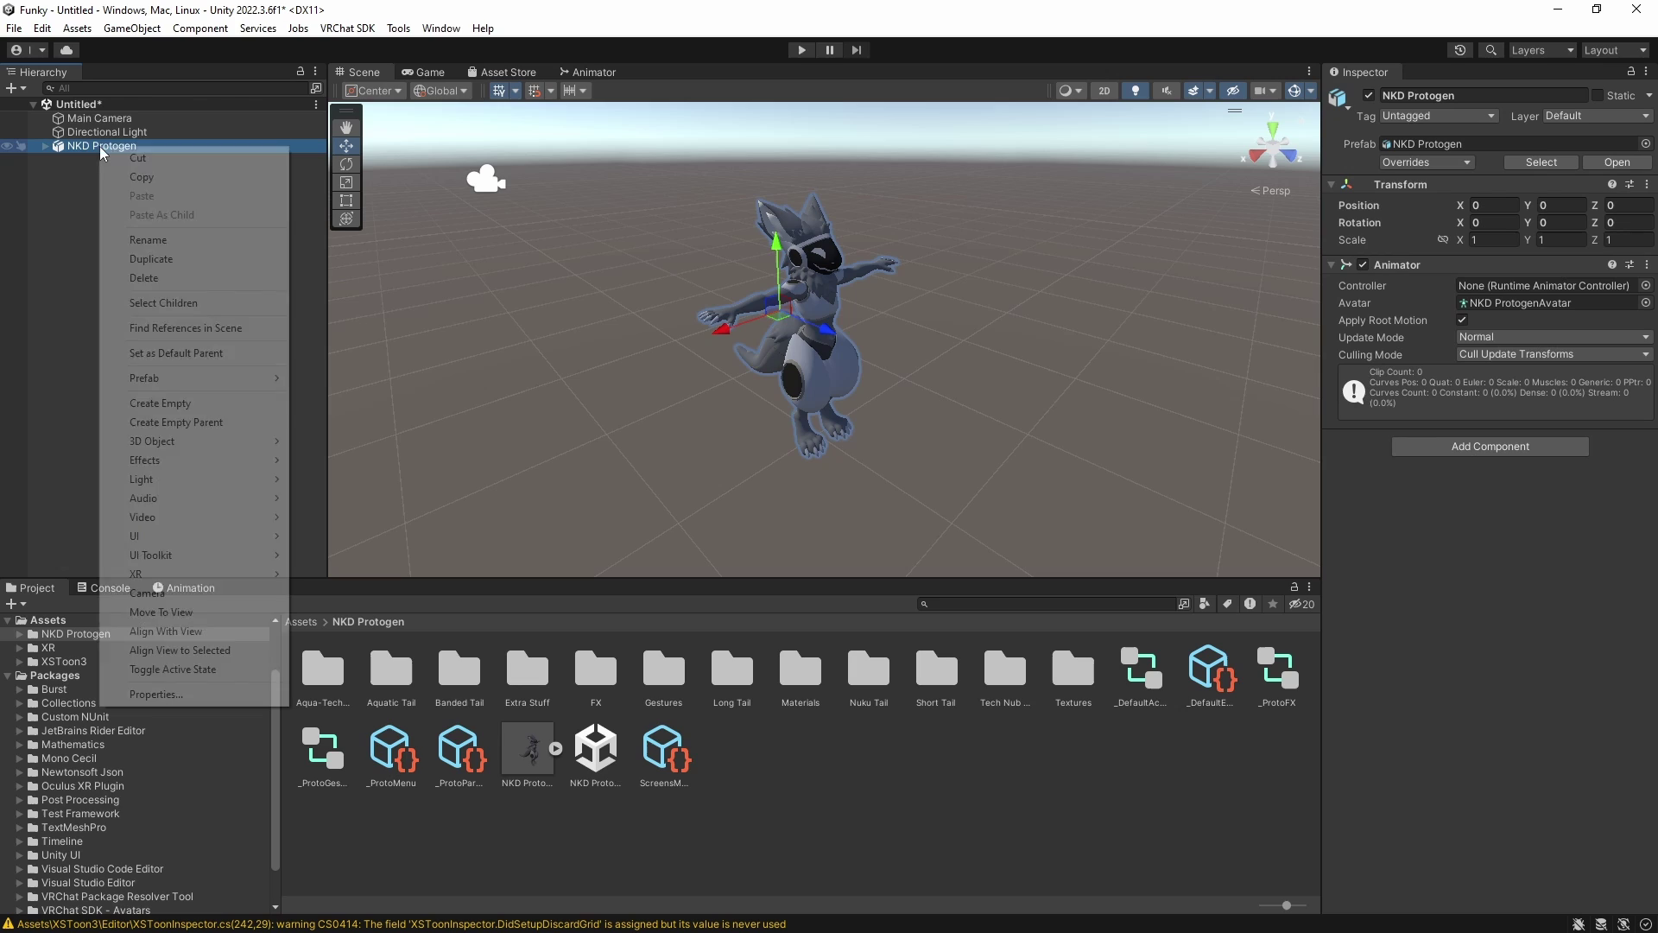
mouse_move(205, 391)
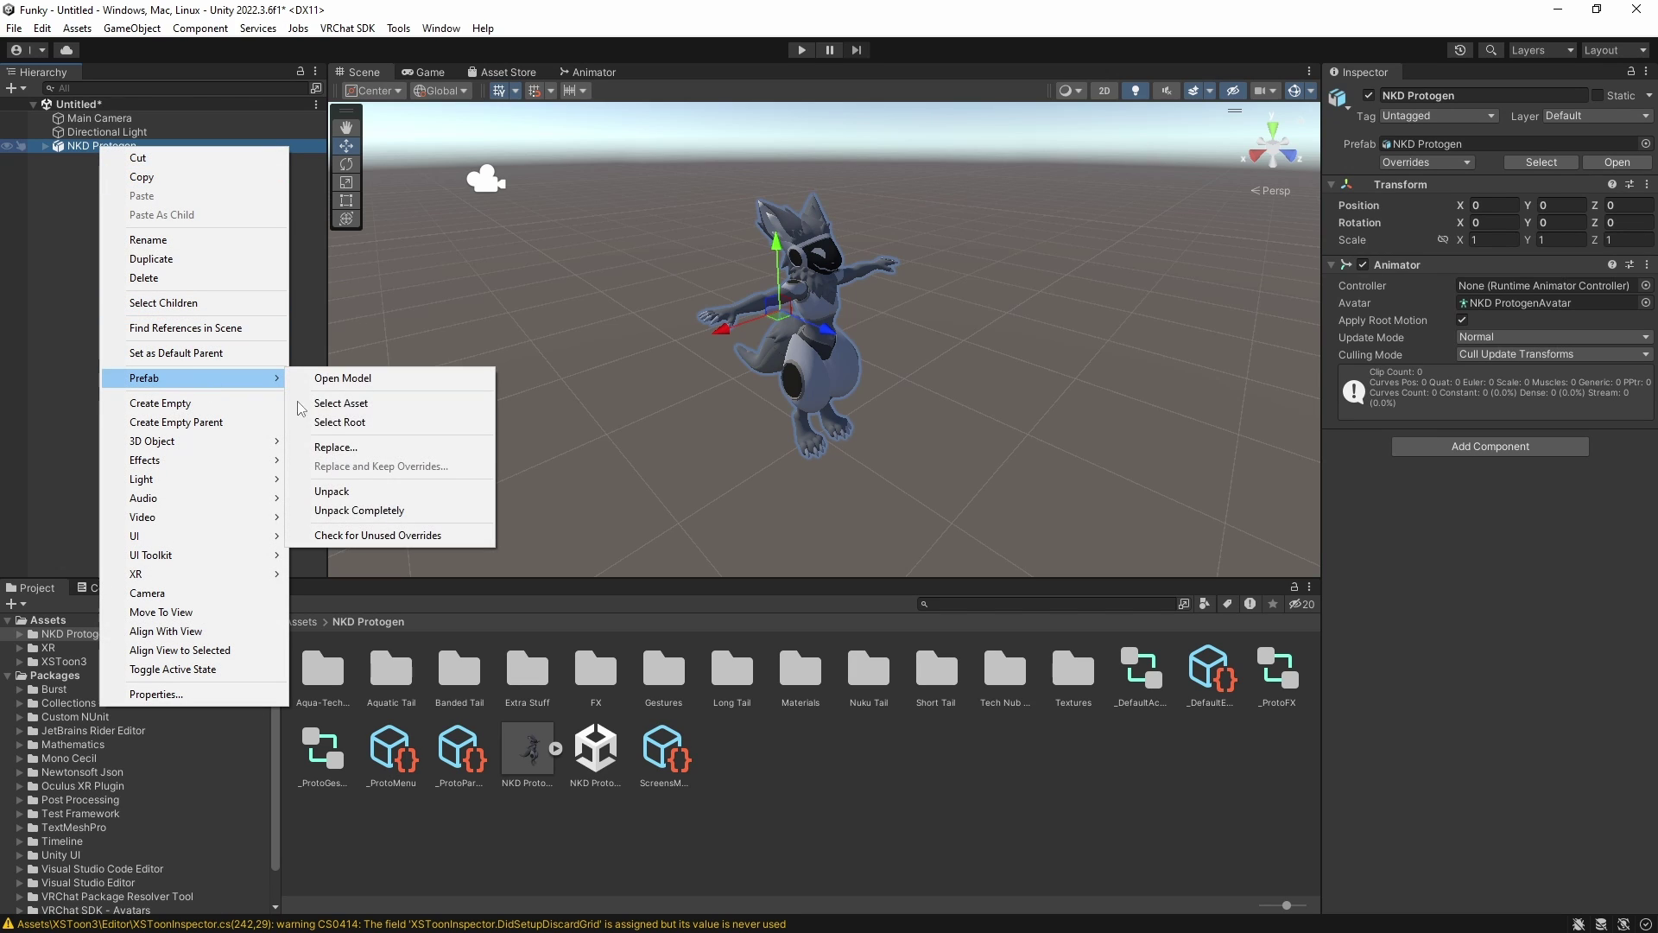
left_click(354, 511)
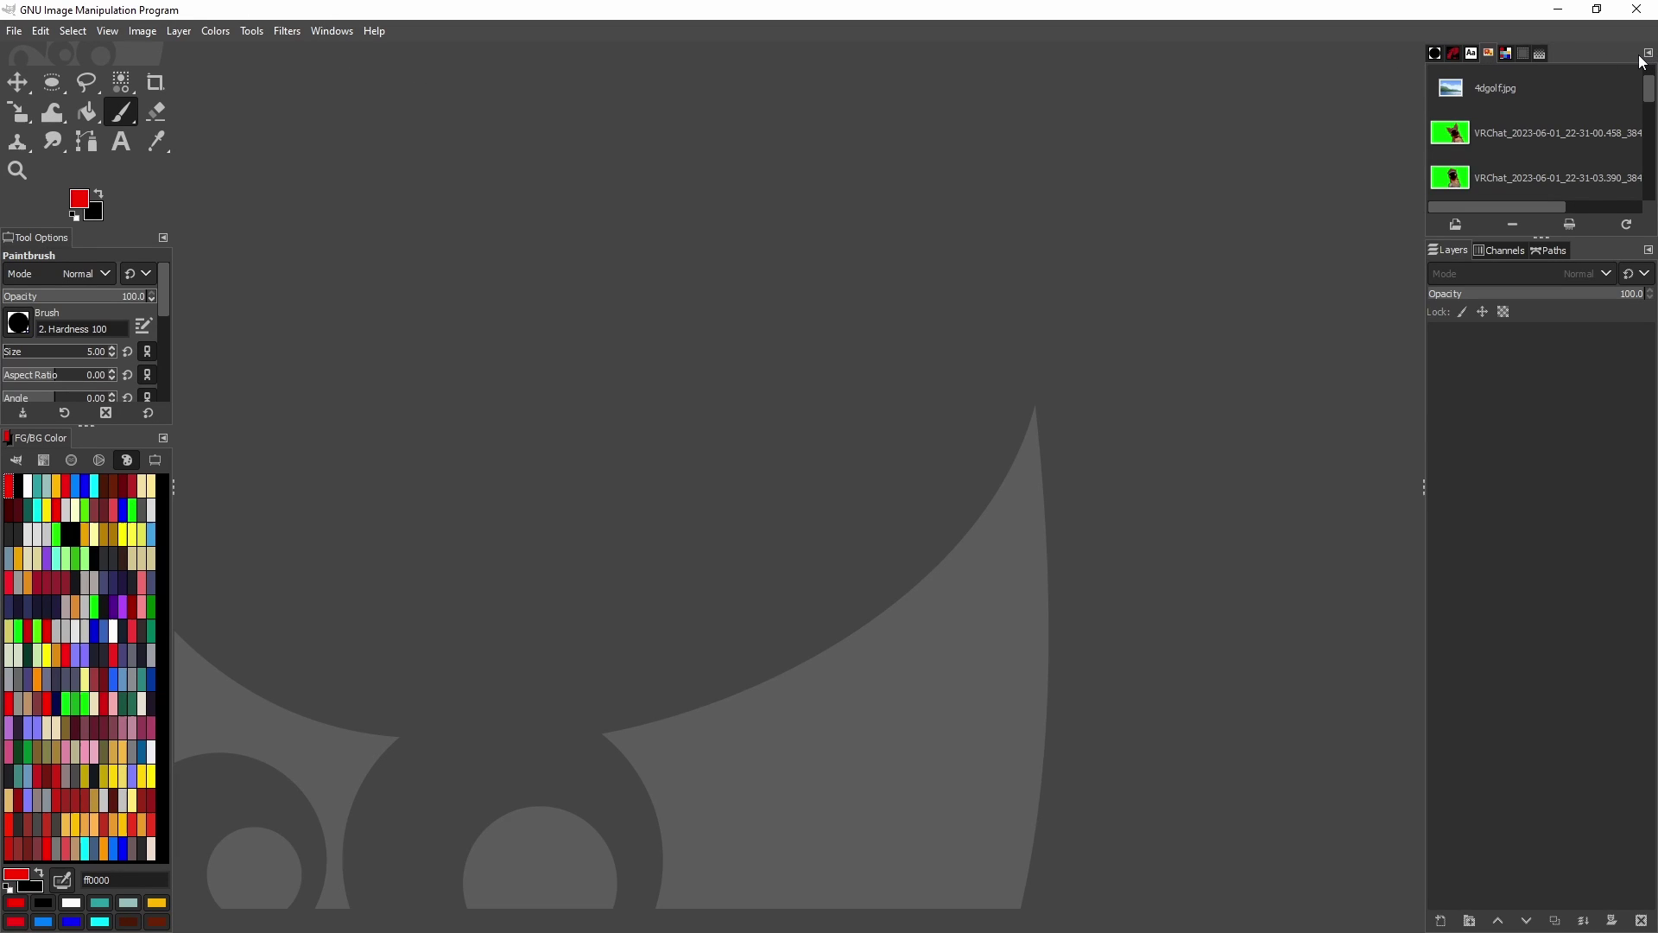
- In GIMP, open Prototexture Emission.png and Prototexture.png from NKD_Protogen_Pack, and add Prototexture UV Layout.png as a layer to Prototexture.png
key("ctrl+o")
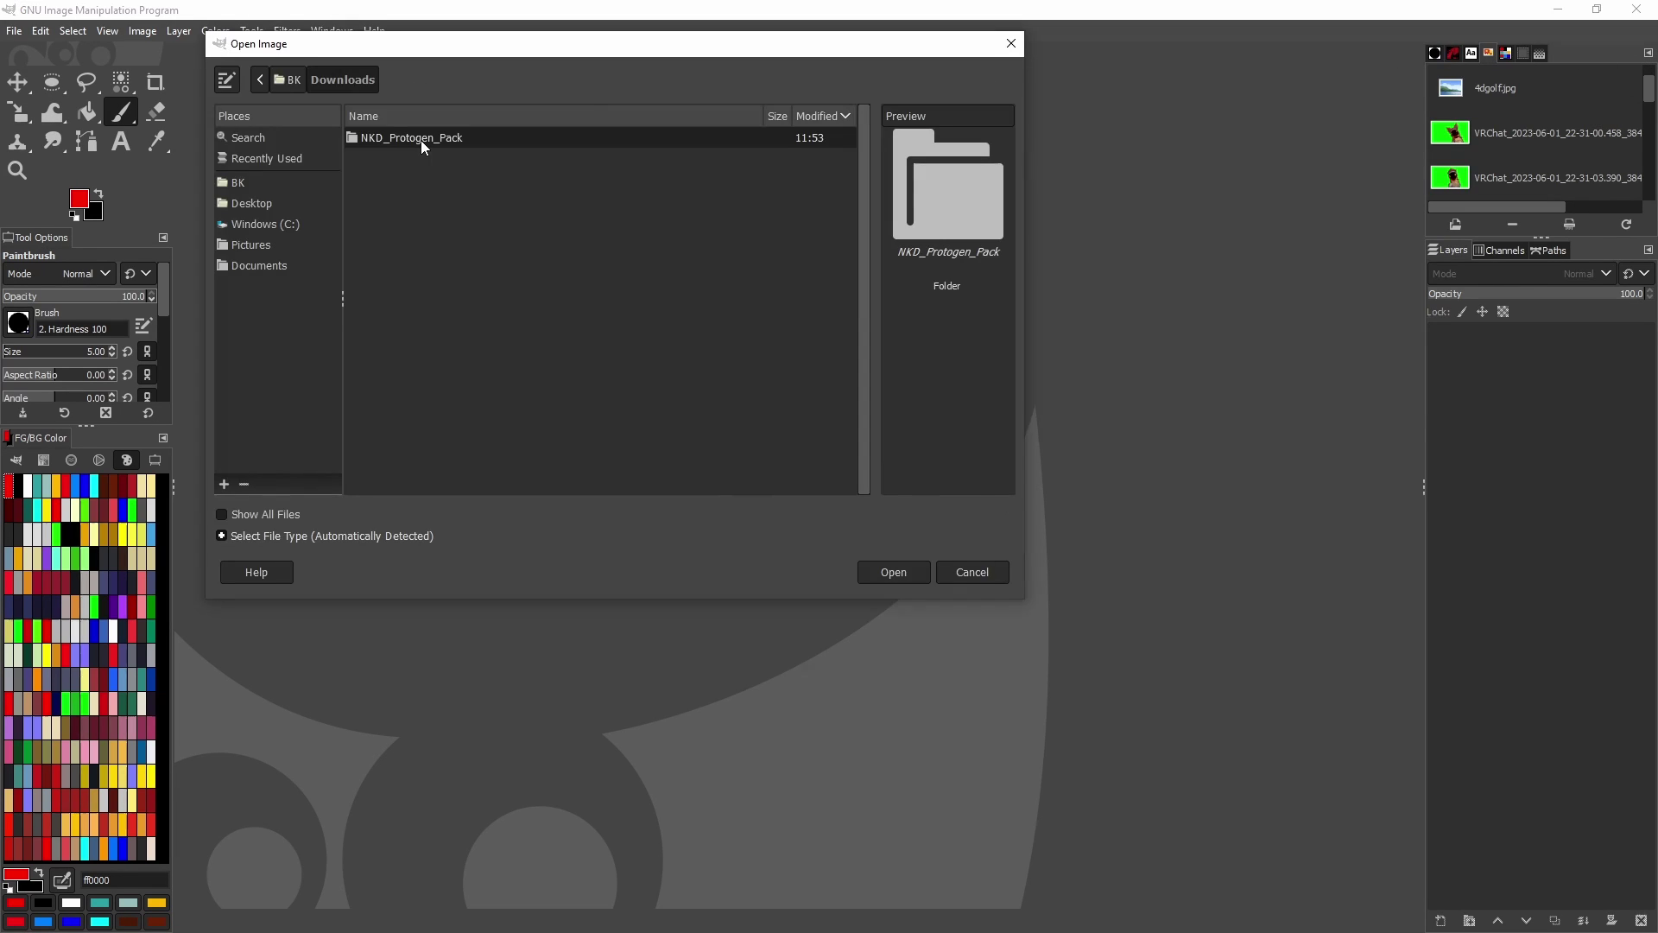
double_click(422, 140)
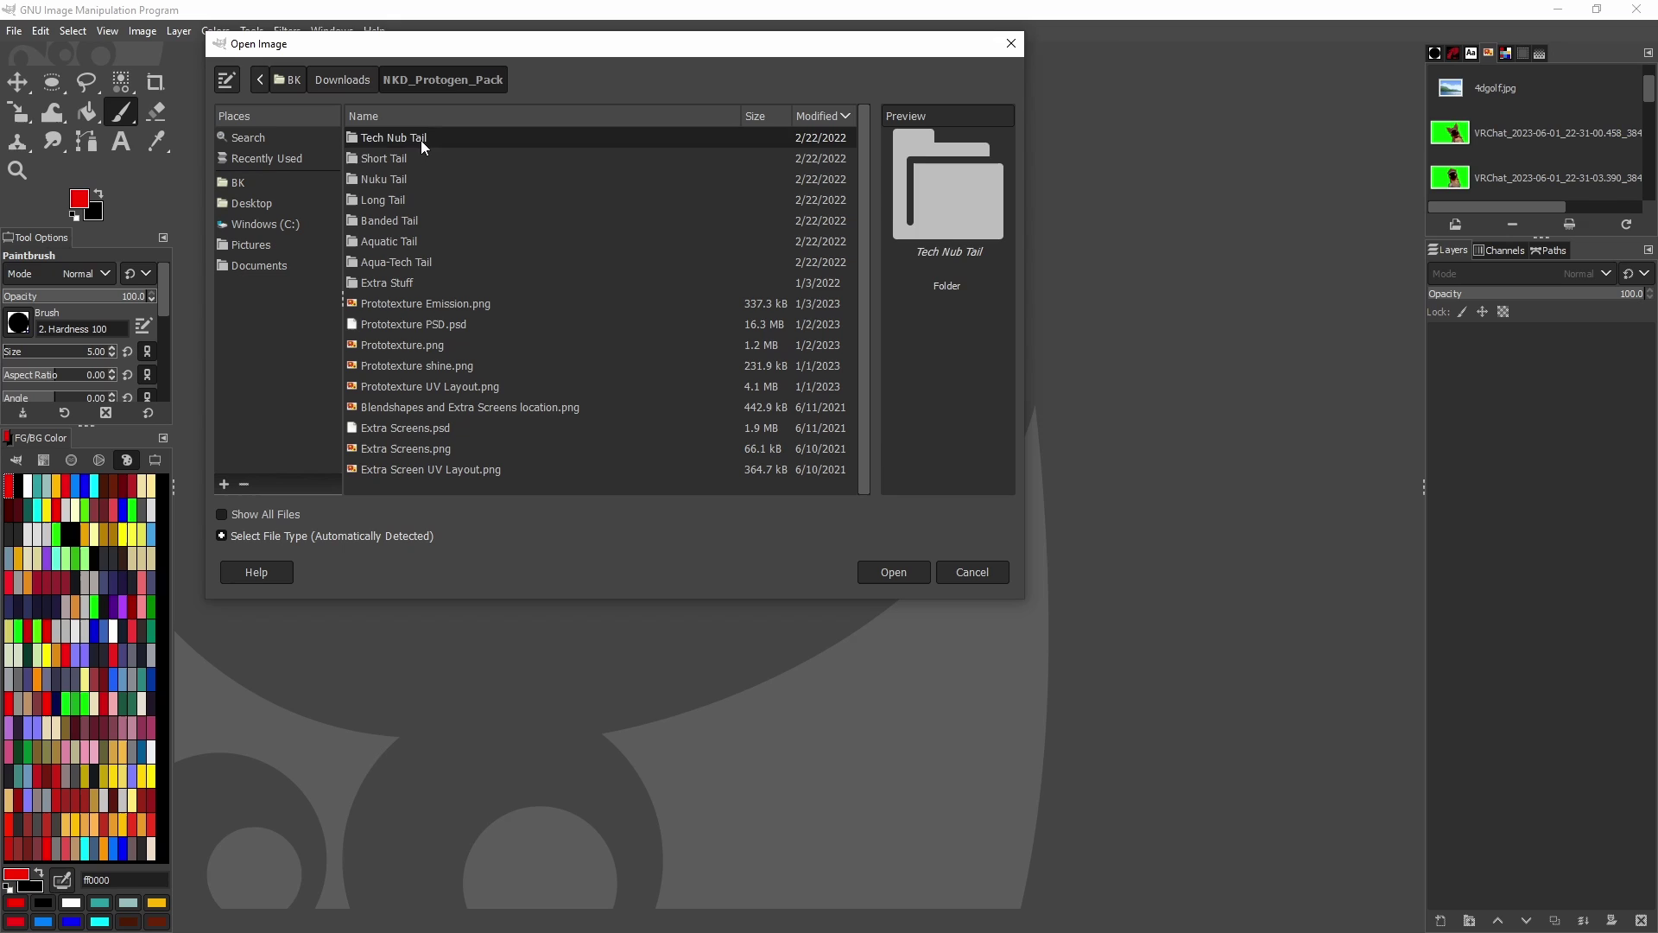
left_click(428, 303)
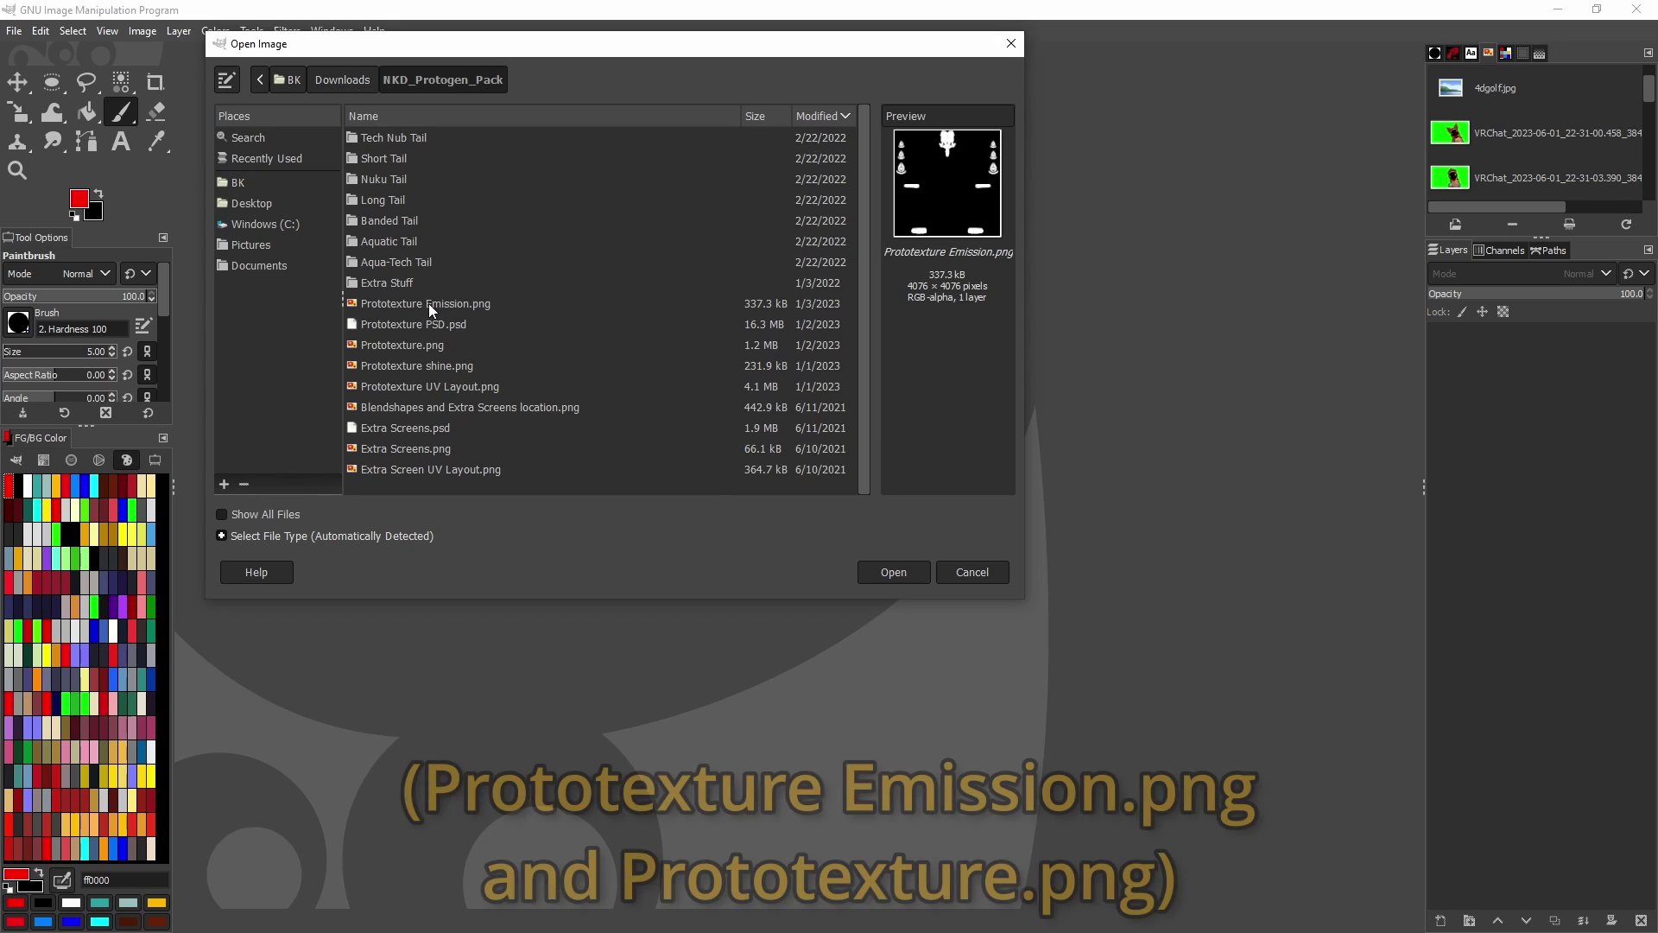
left_click(437, 346)
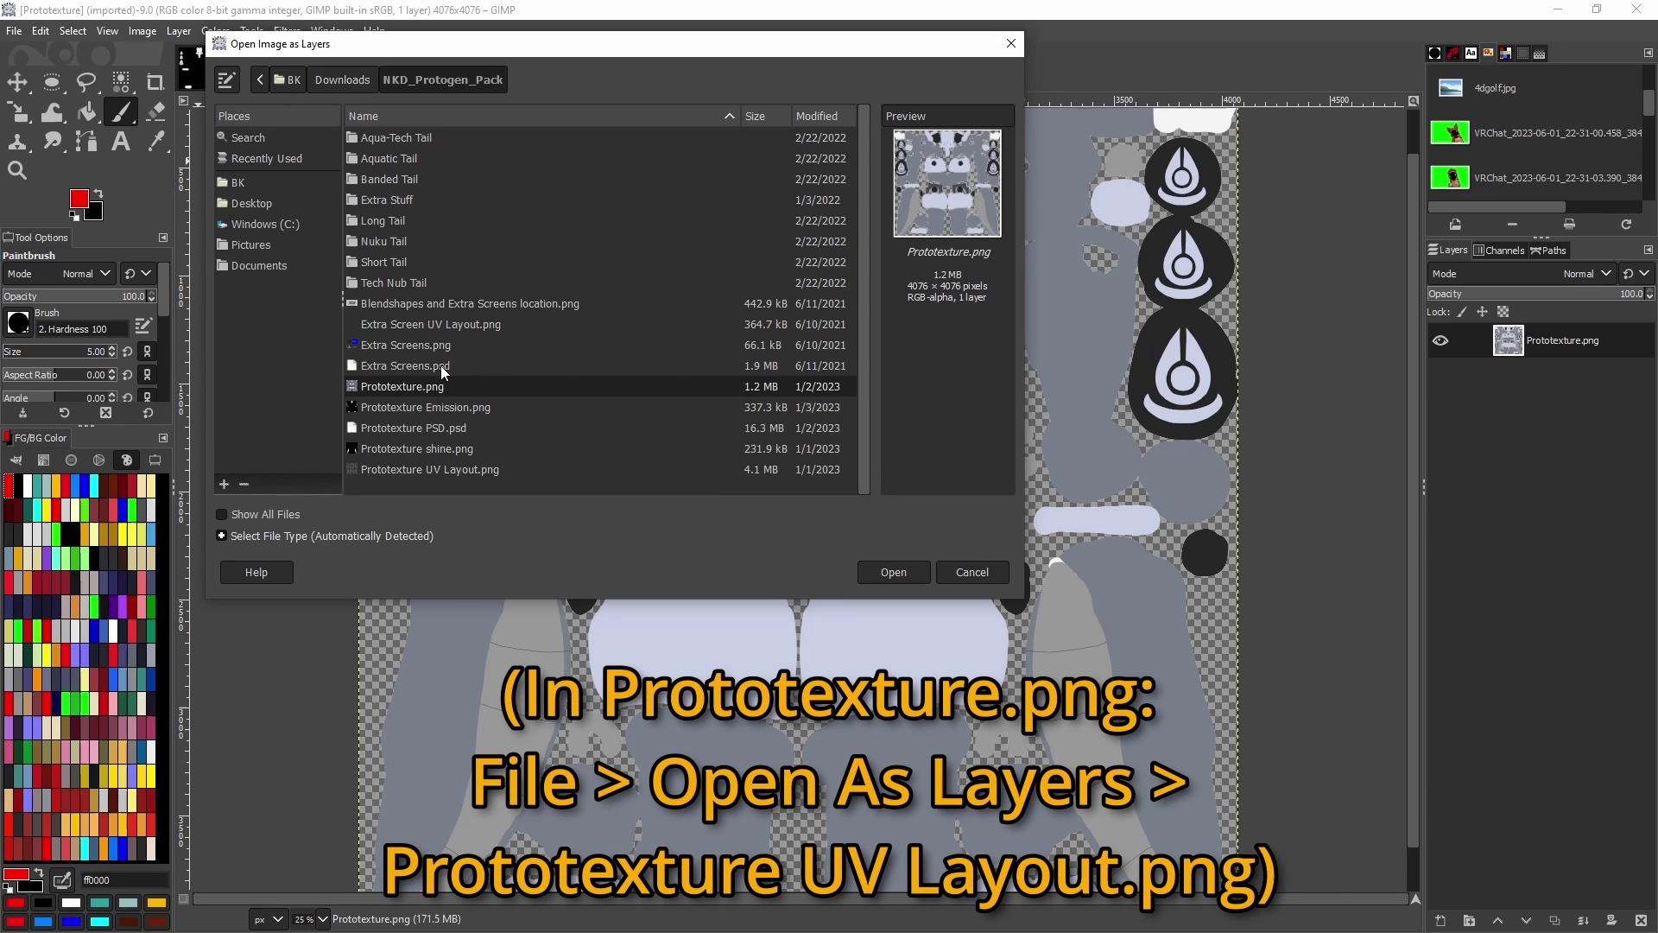
left_click(435, 467)
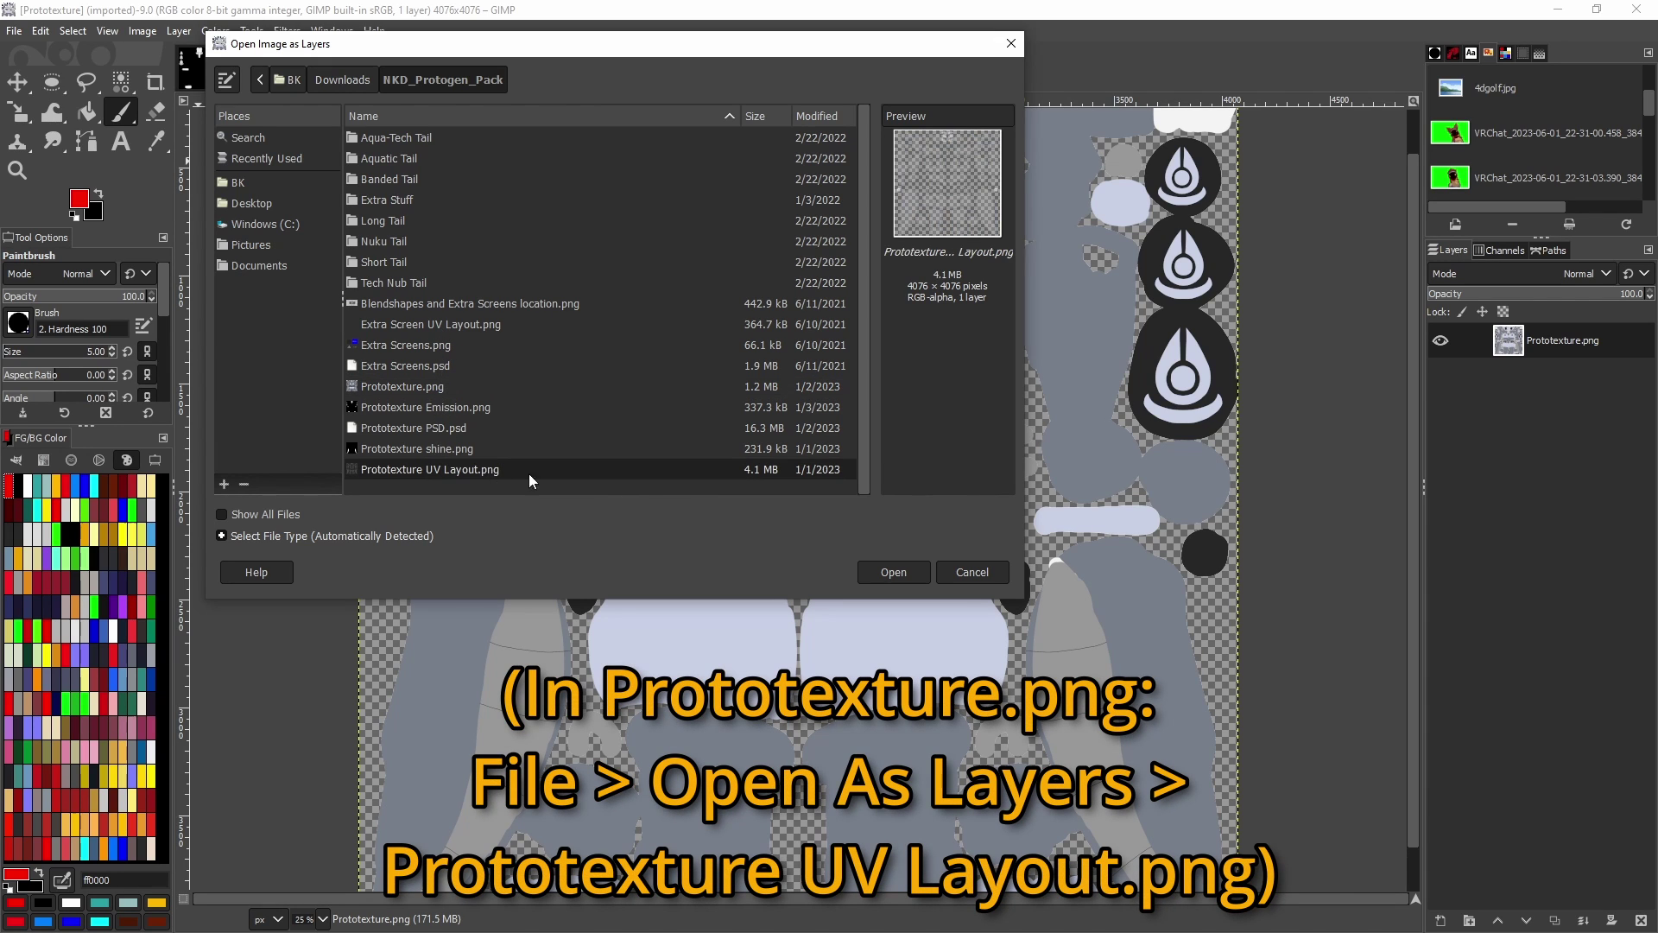
left_click(914, 573)
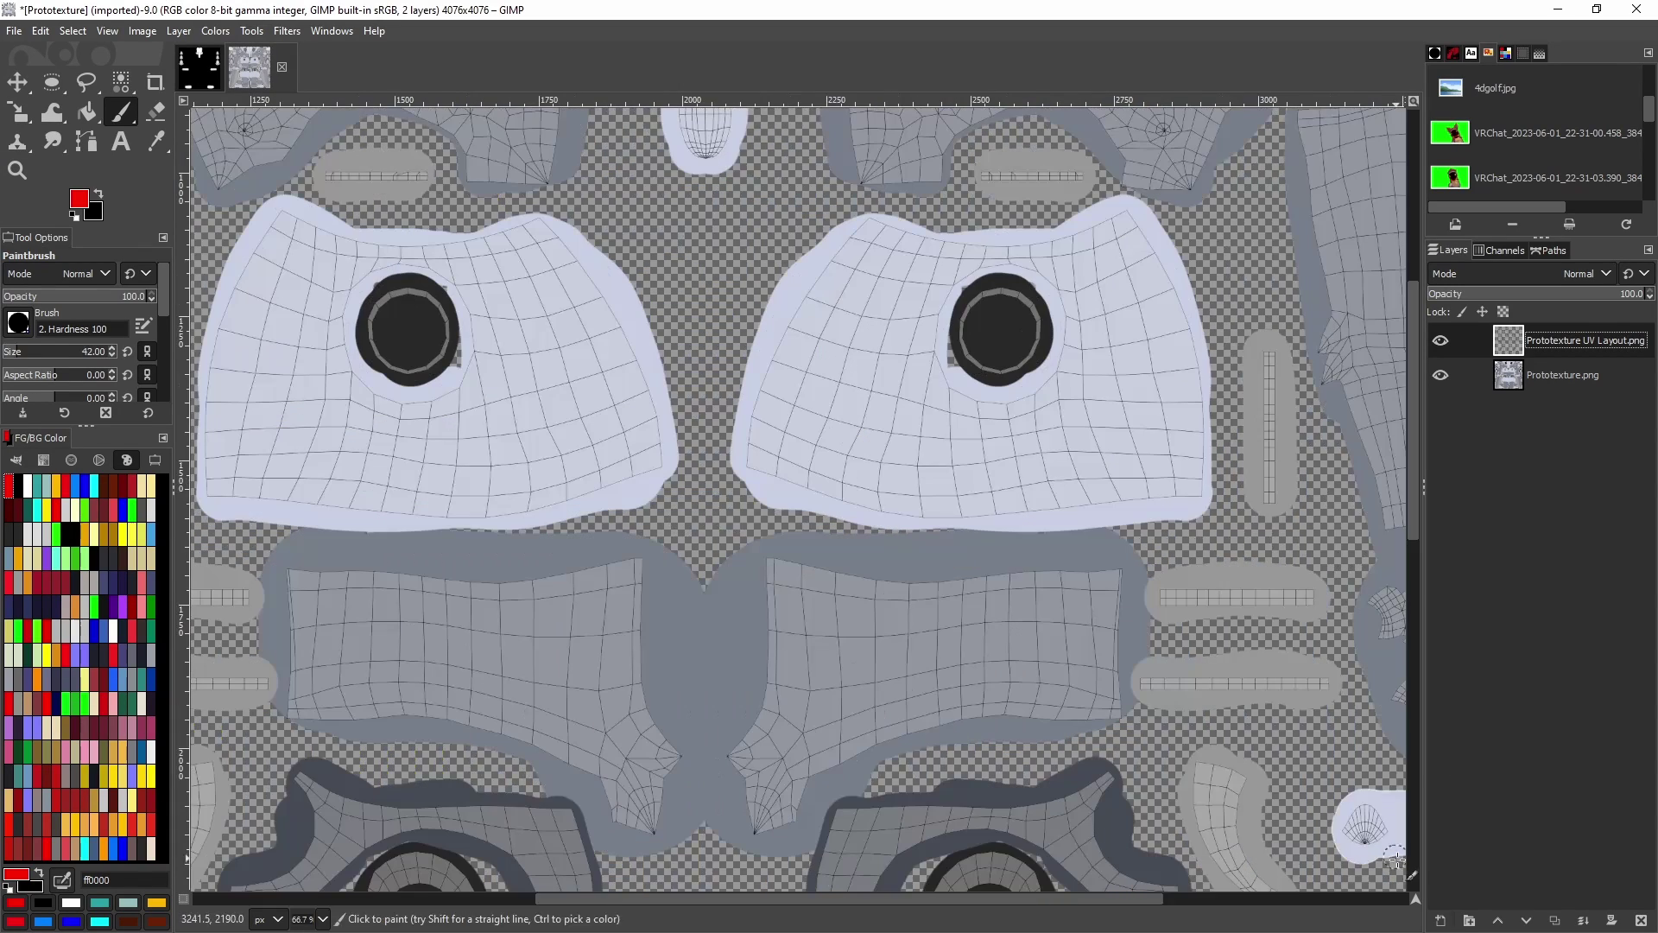
- Create a layer named doodle beneath the UV layout layer and paint a wavy red stroke on the right-hand chest piece
left_click(1441, 921)
type("doodle")
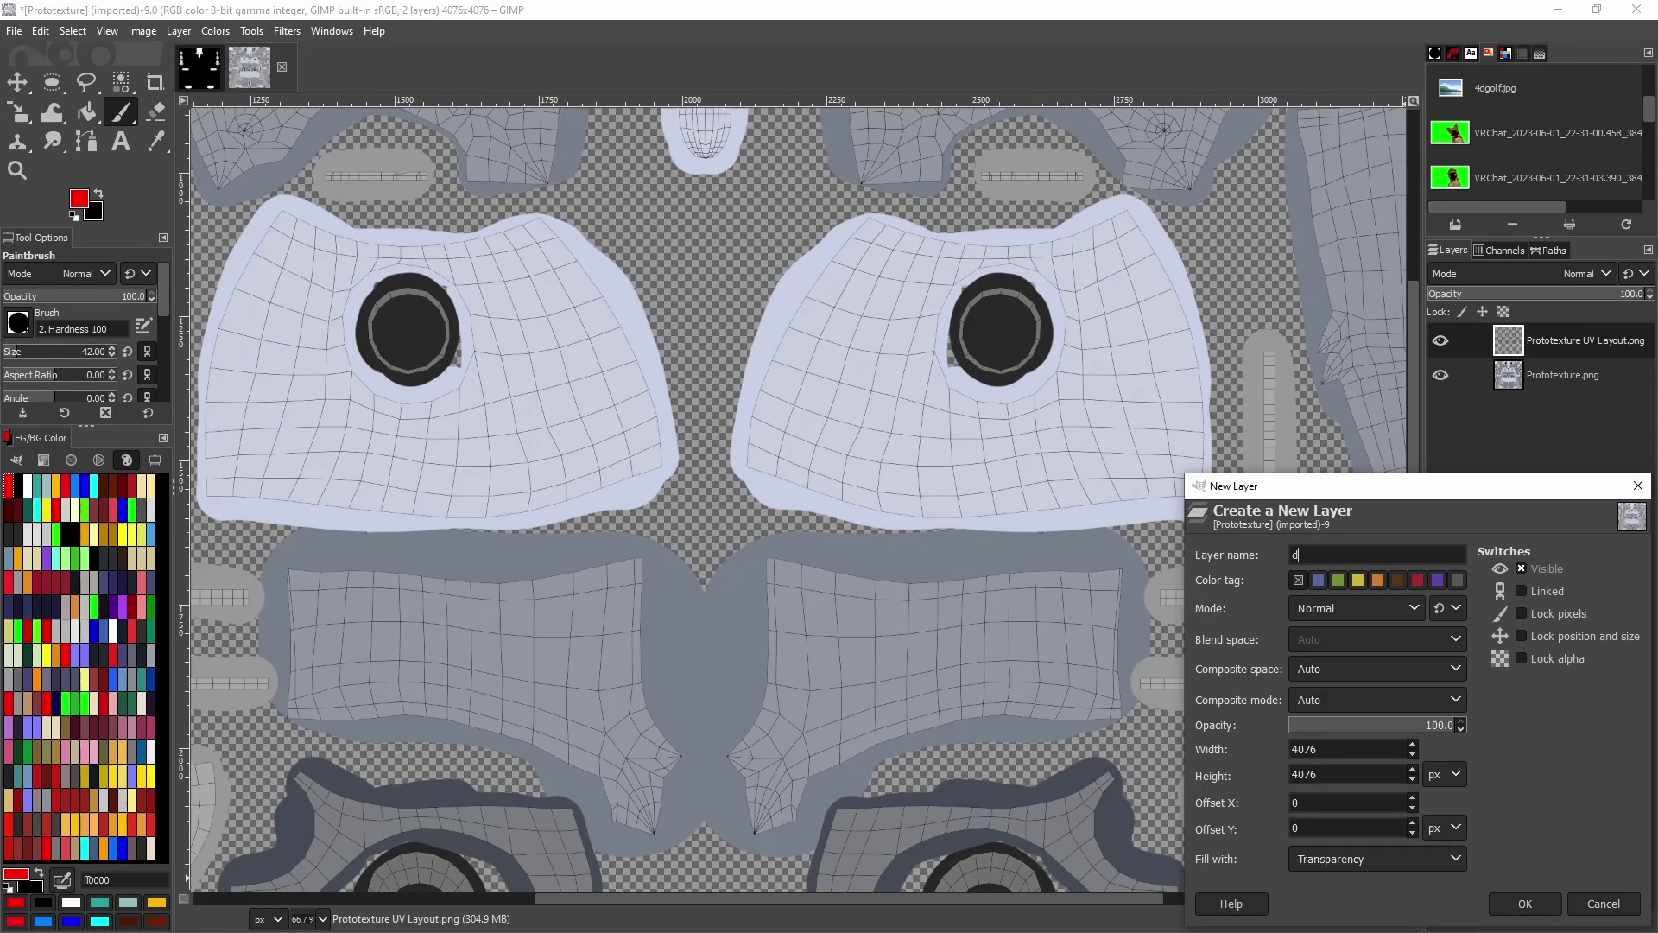
key("Return")
left_click_drag(1546, 341, 1573, 386)
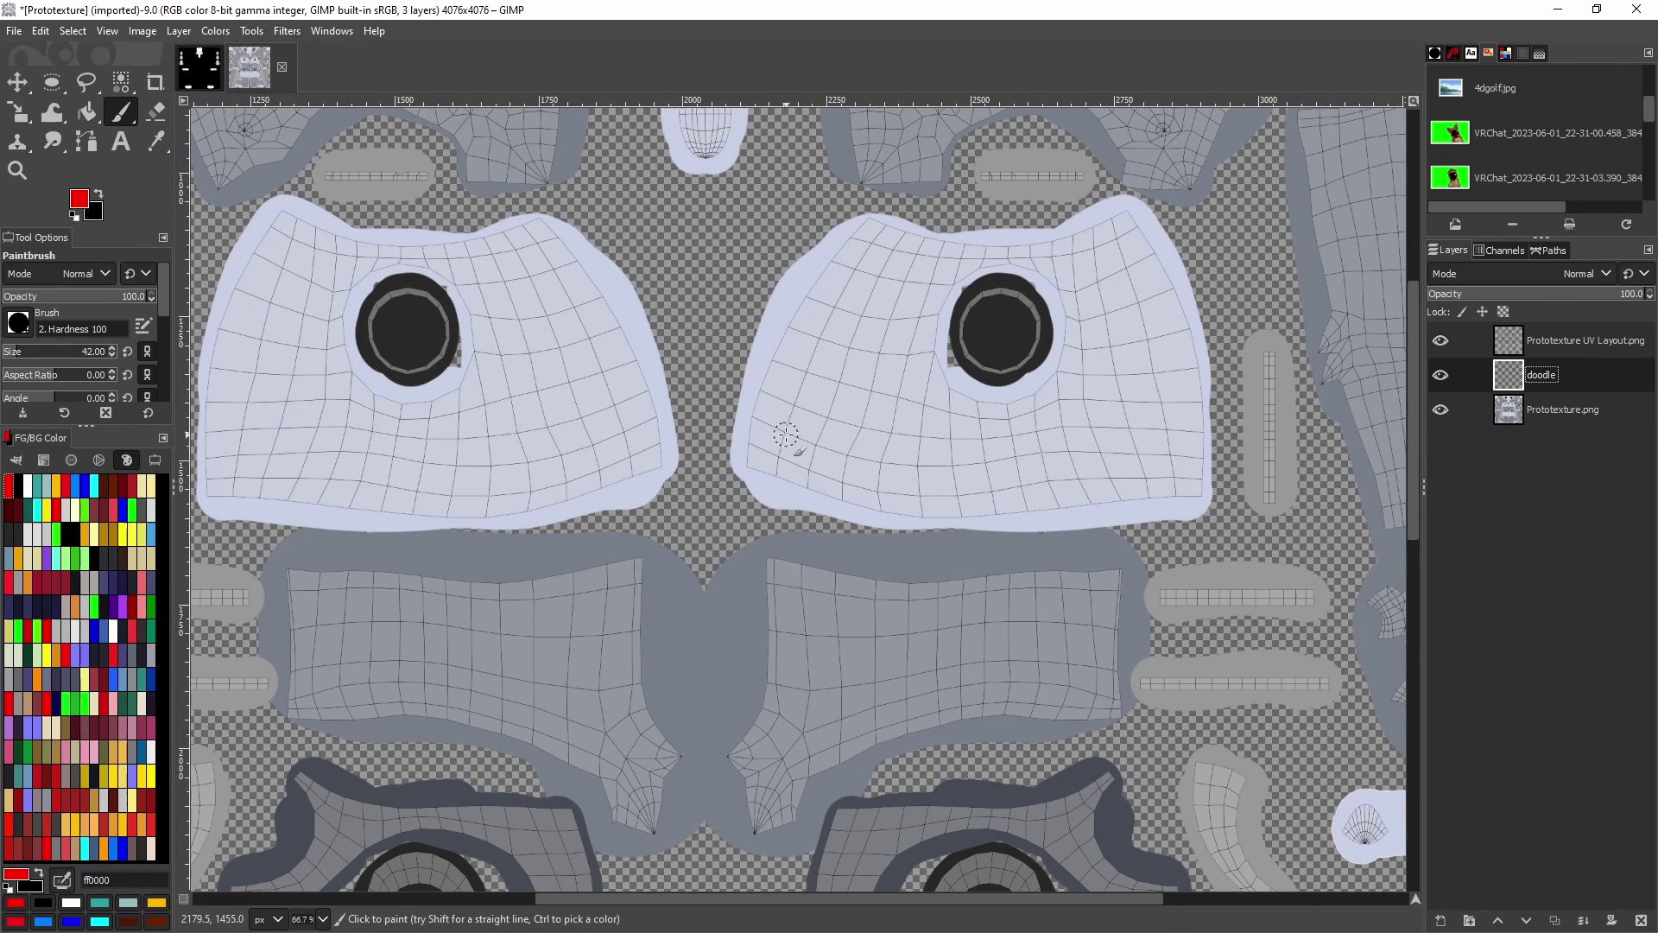
left_click_drag(788, 425, 947, 437)
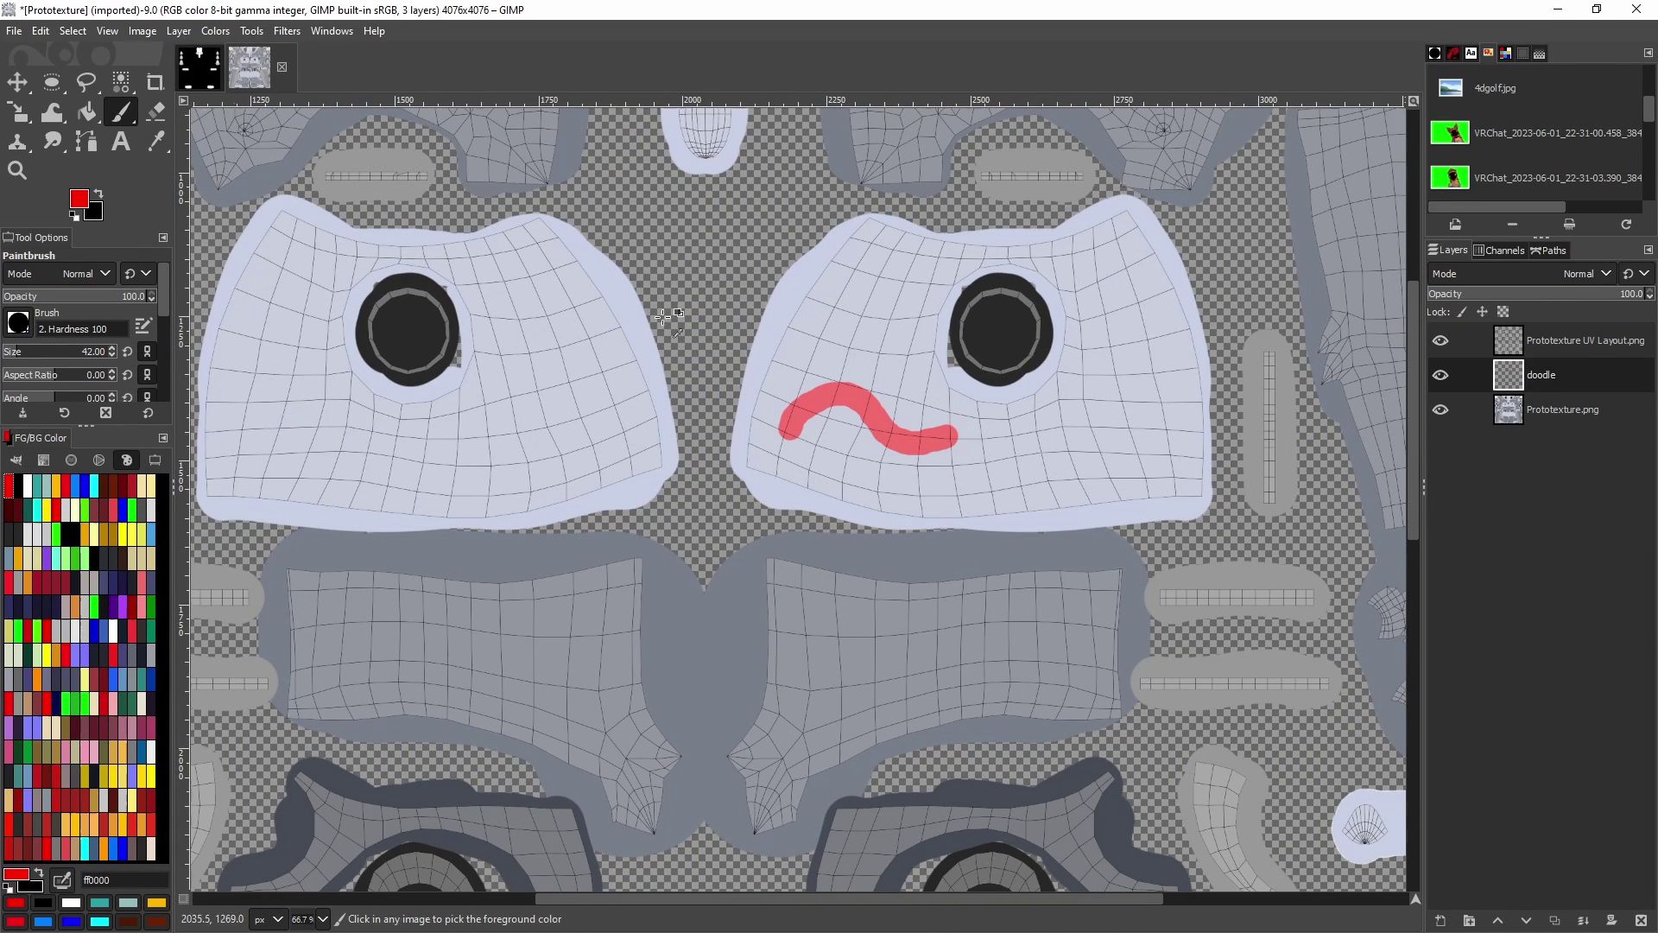
- Export the image over Prototexture.png in the Funky project's Assets\NKD Protogen\Textures folder
left_click(14, 32)
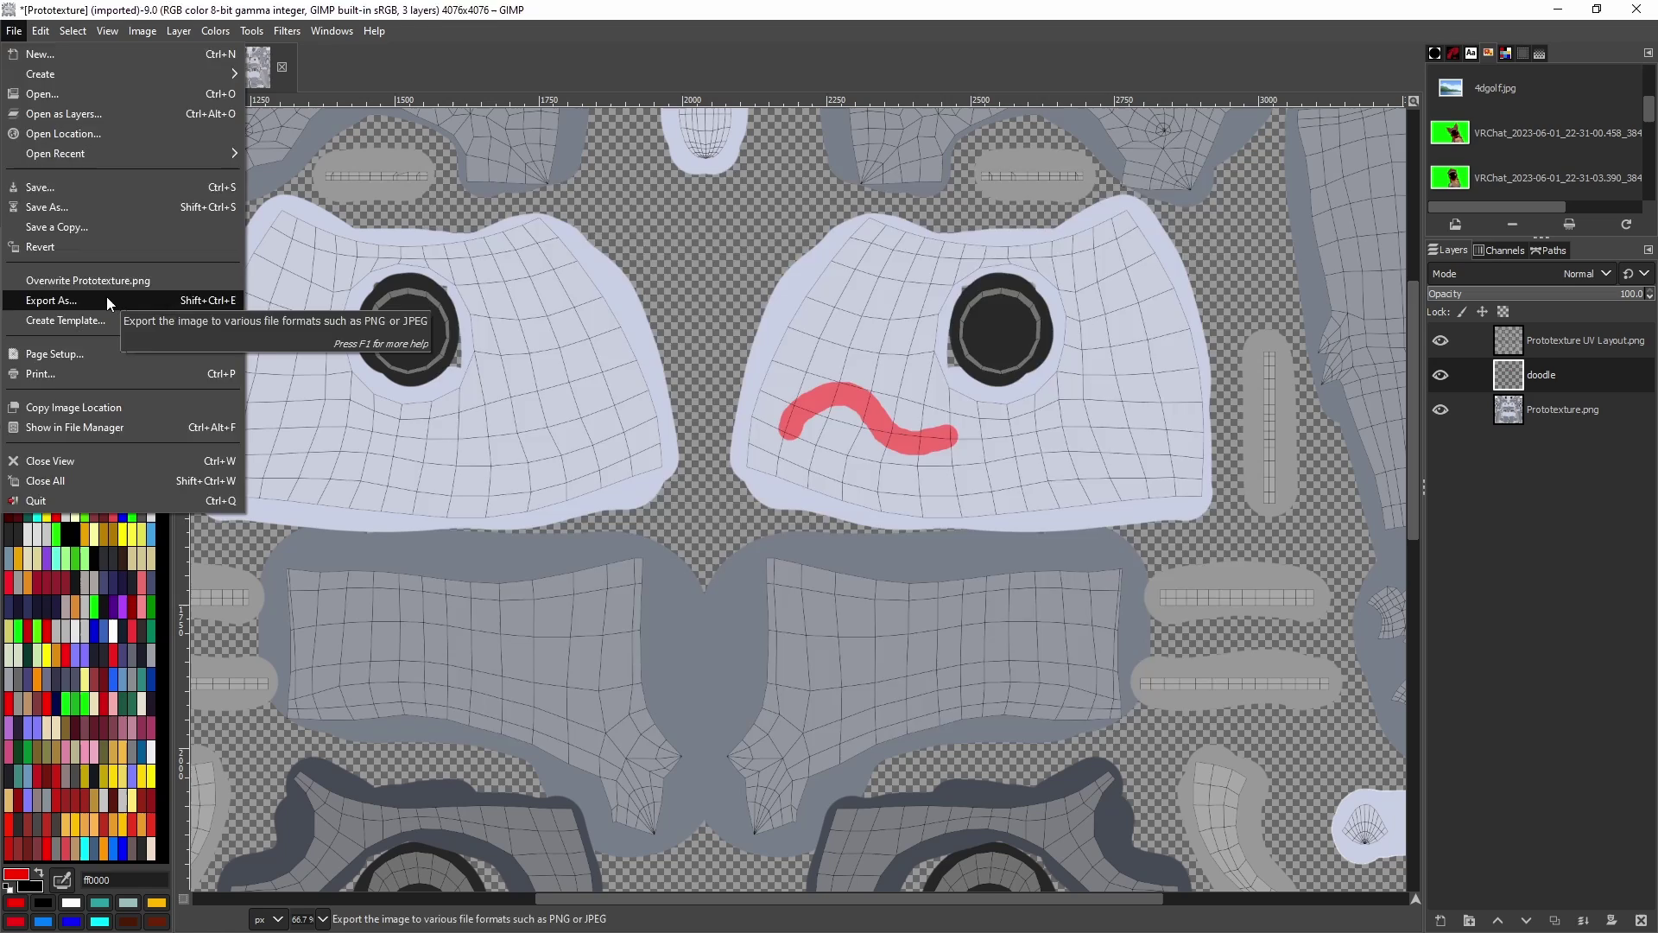
left_click(51, 326)
double_click(598, 321)
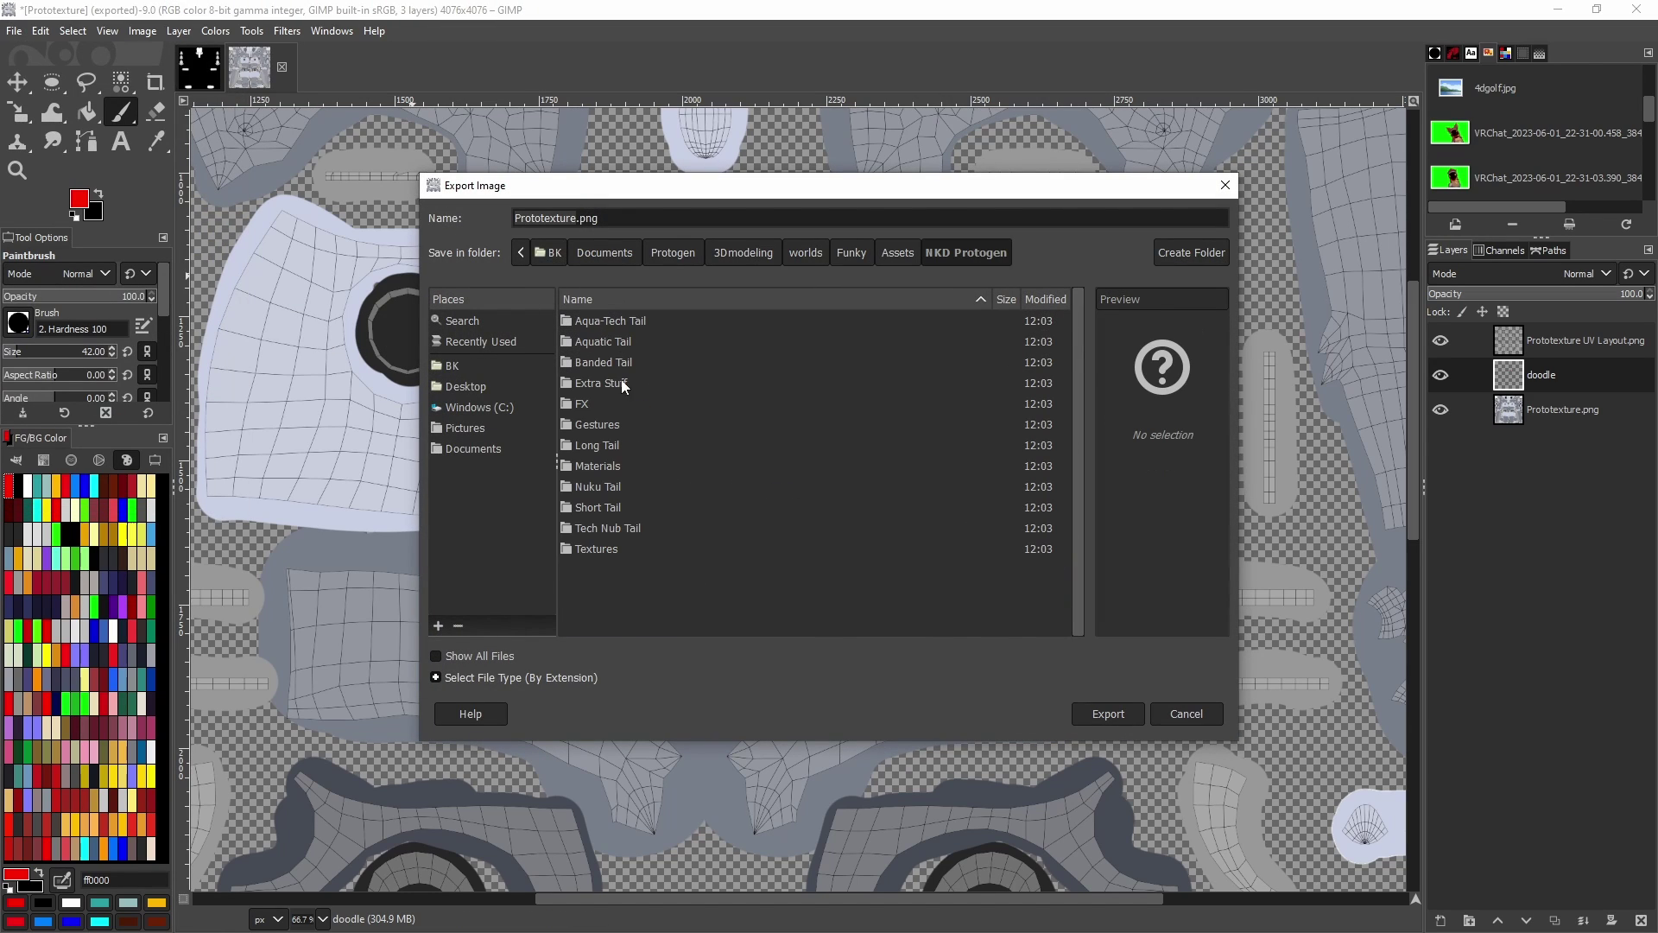
double_click(604, 545)
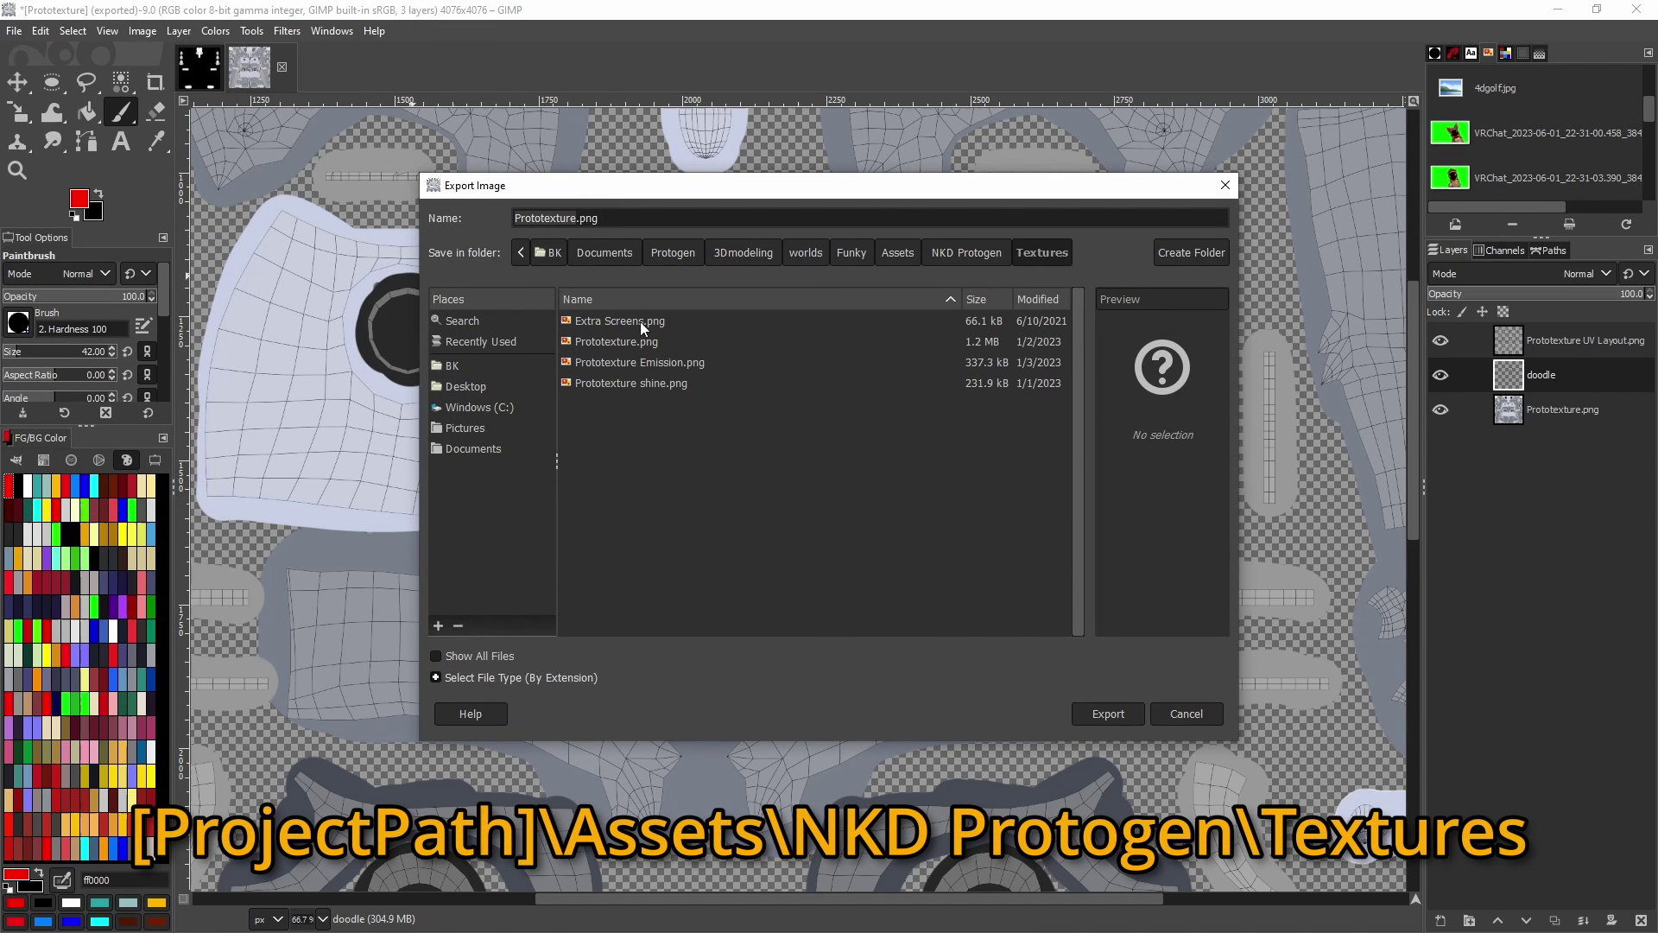
left_click(626, 342)
left_click(1110, 713)
left_click(871, 539)
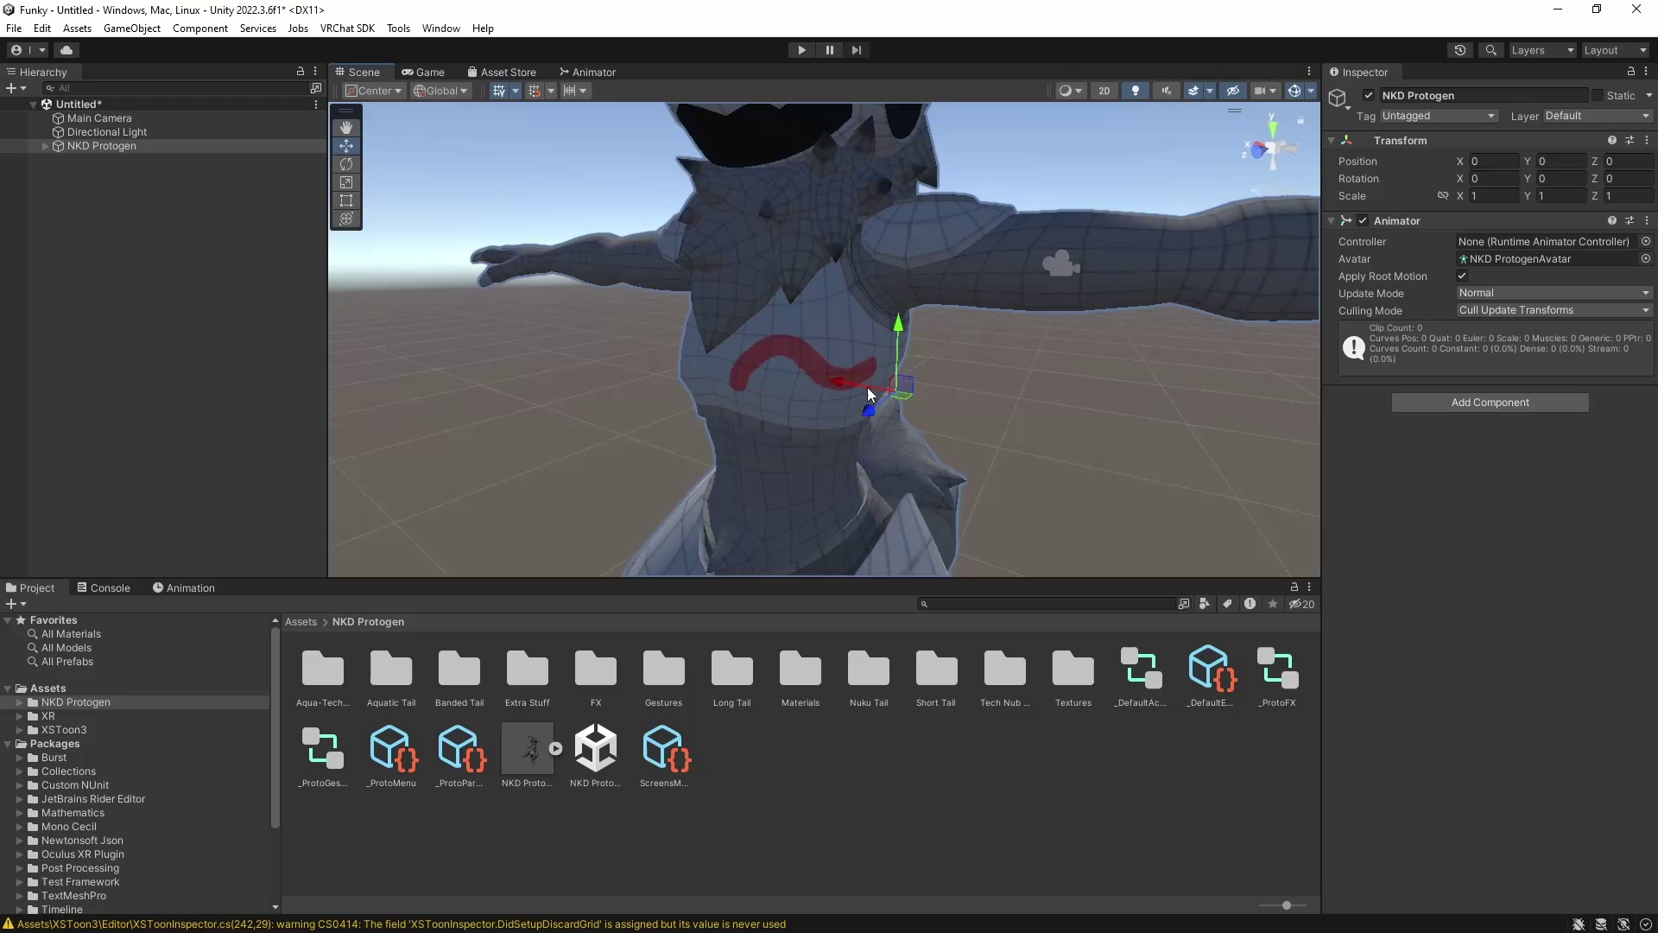
- Switch to Unity and examine how the red doodle maps onto the protogen's chest
scroll(881, 367, "down", 3)
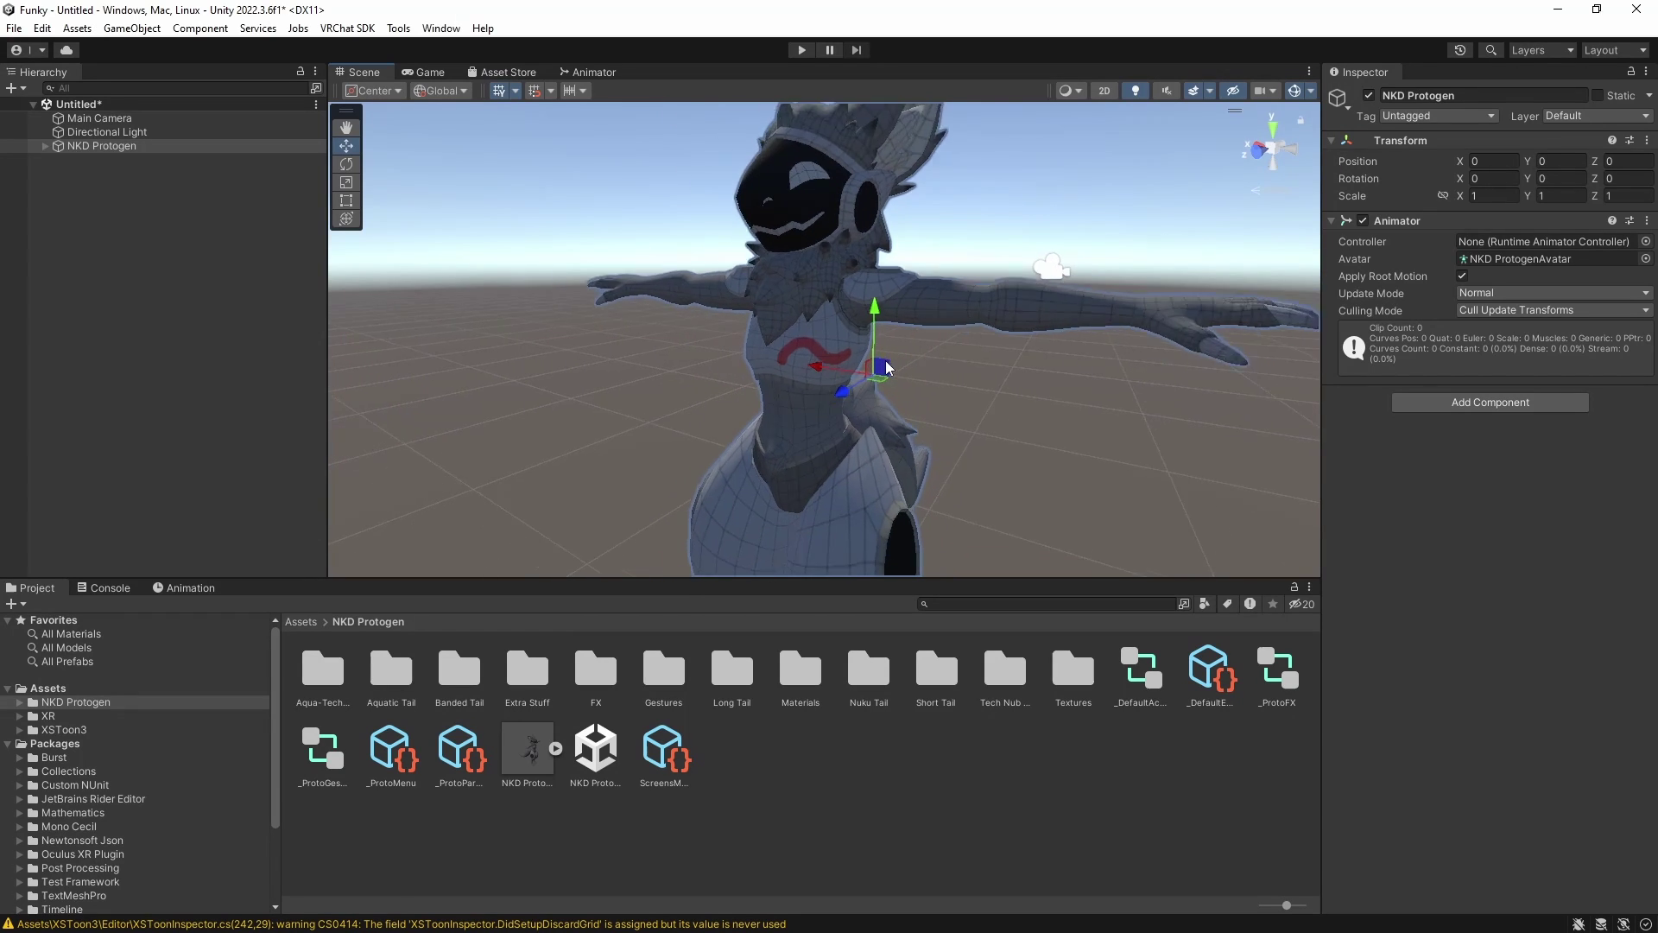
left_click_drag(882, 366, 864, 369, "alt")
scroll(867, 369, "down", 2)
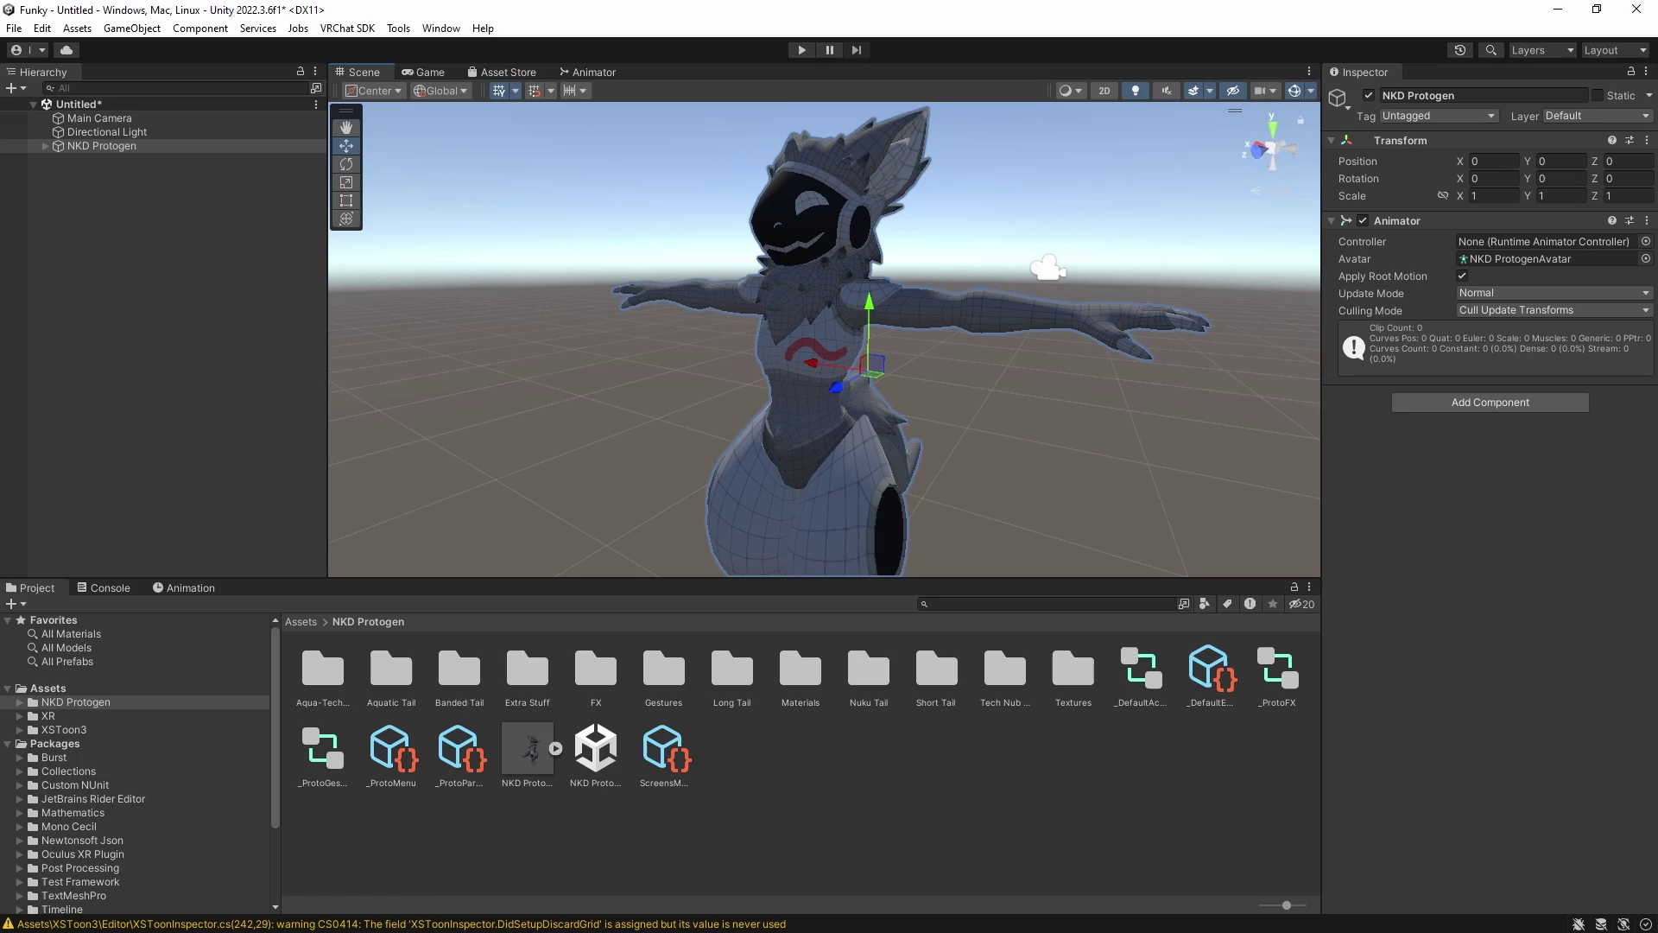
- Switch back to GIMP and inspect the doodle layer beneath the UV layout in the Prototexture image
key("alt+Tab")
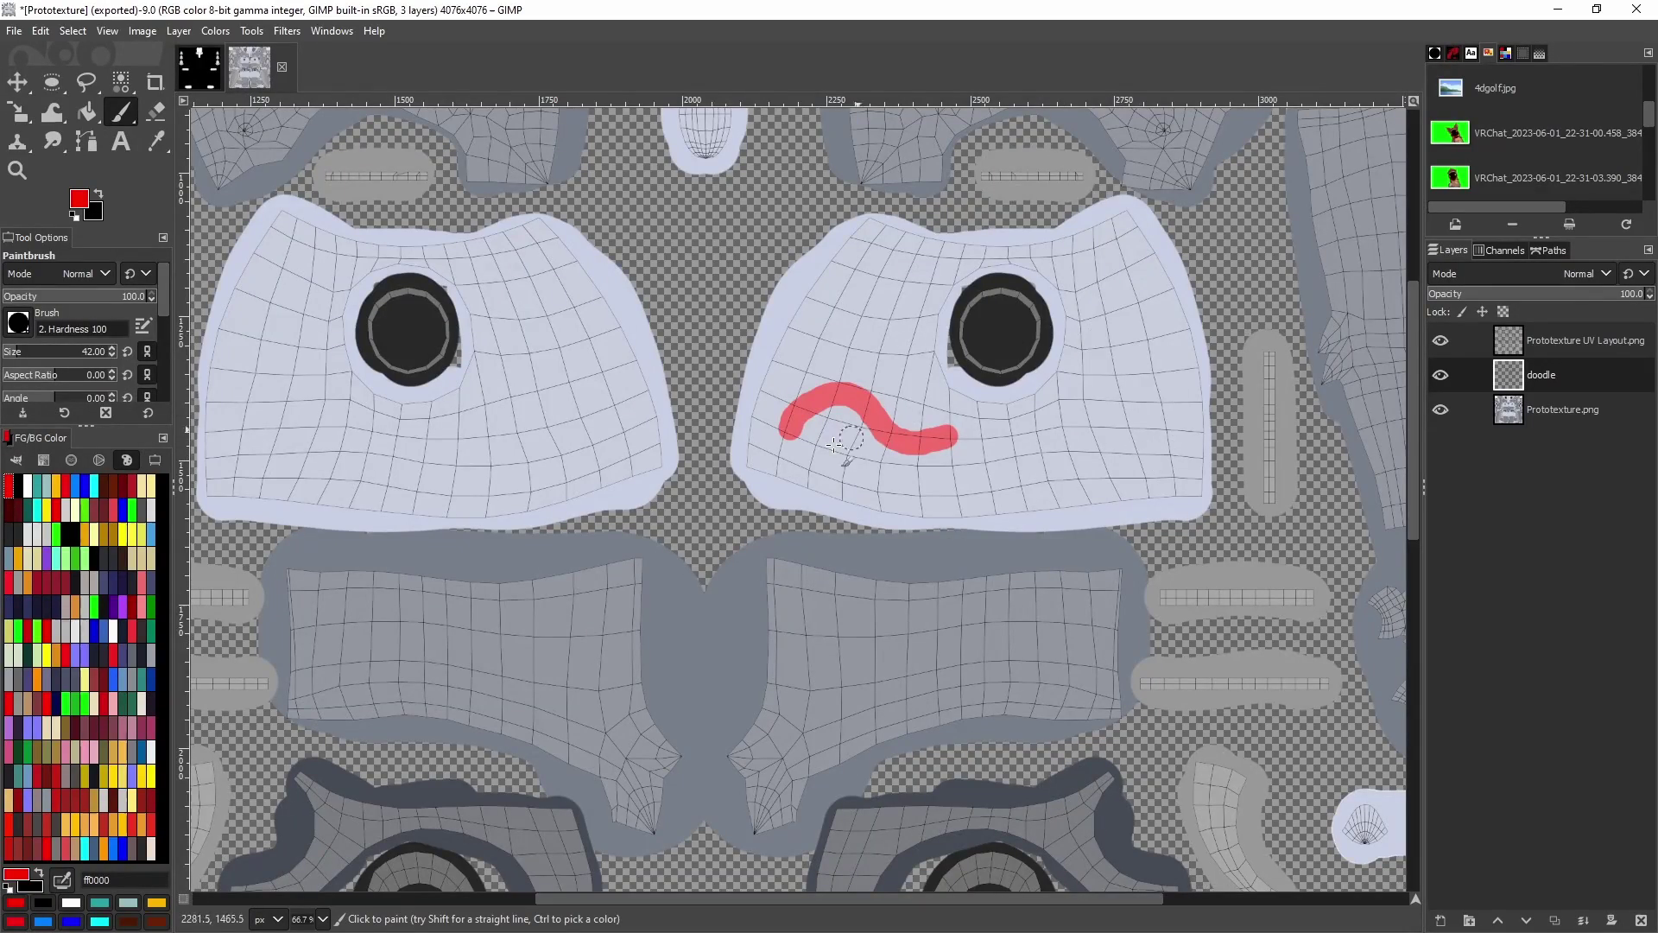
scroll(833, 443, "down", 3)
scroll(813, 412, "up", 5)
scroll(767, 429, "down", 4, "ctrl")
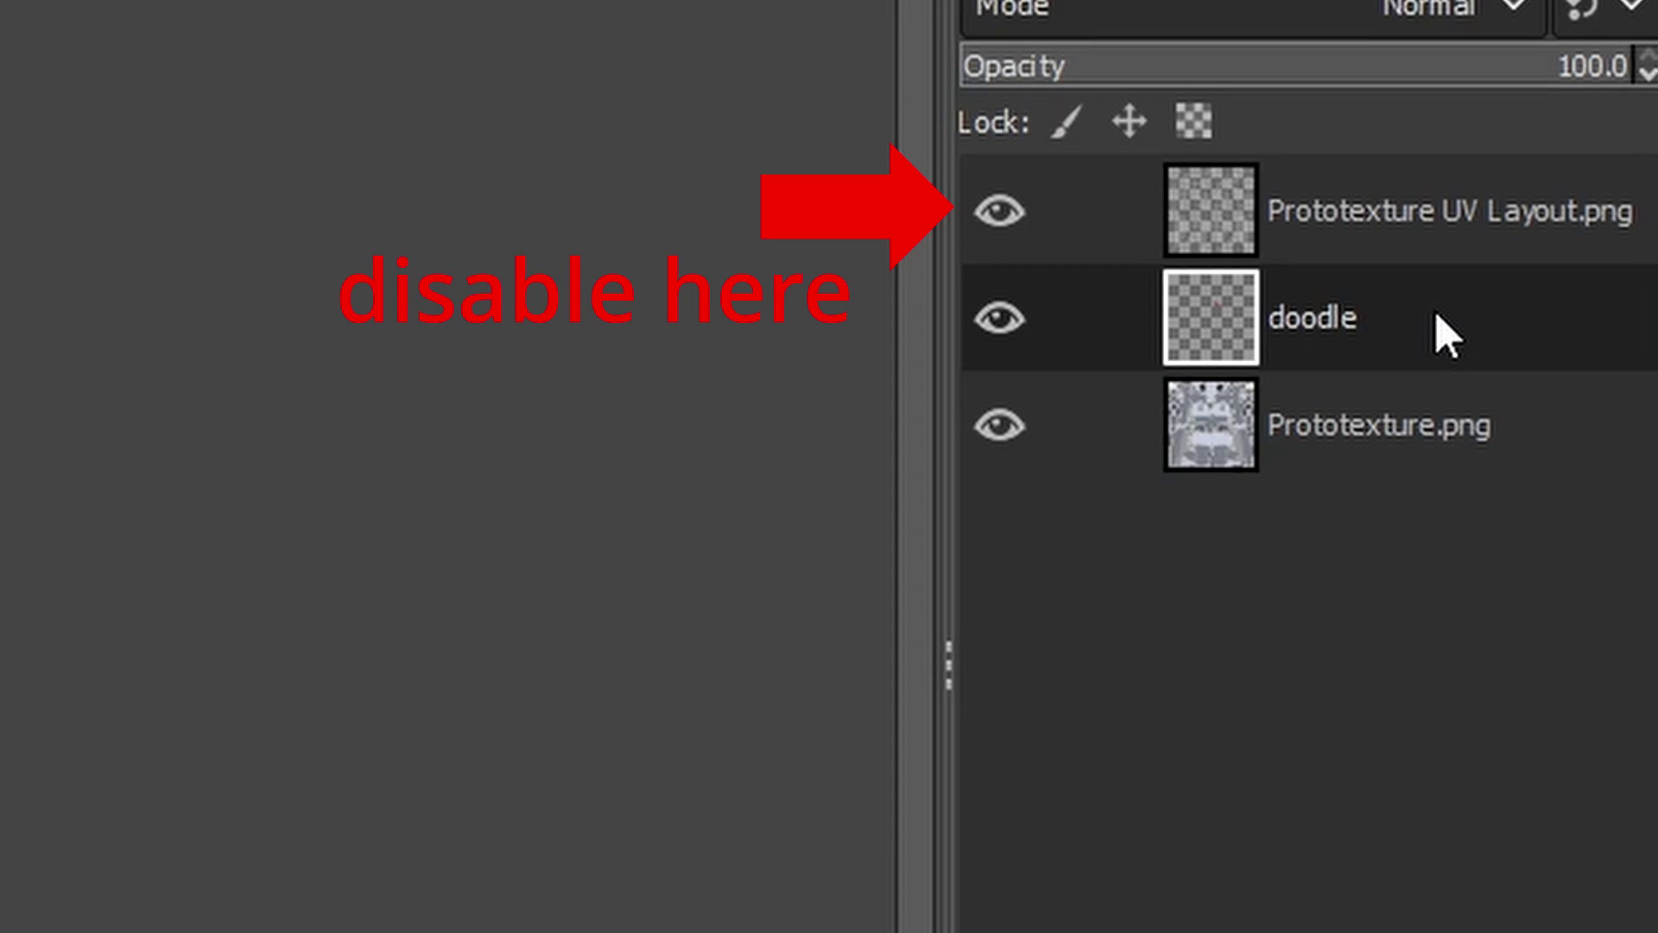
left_click(1579, 374)
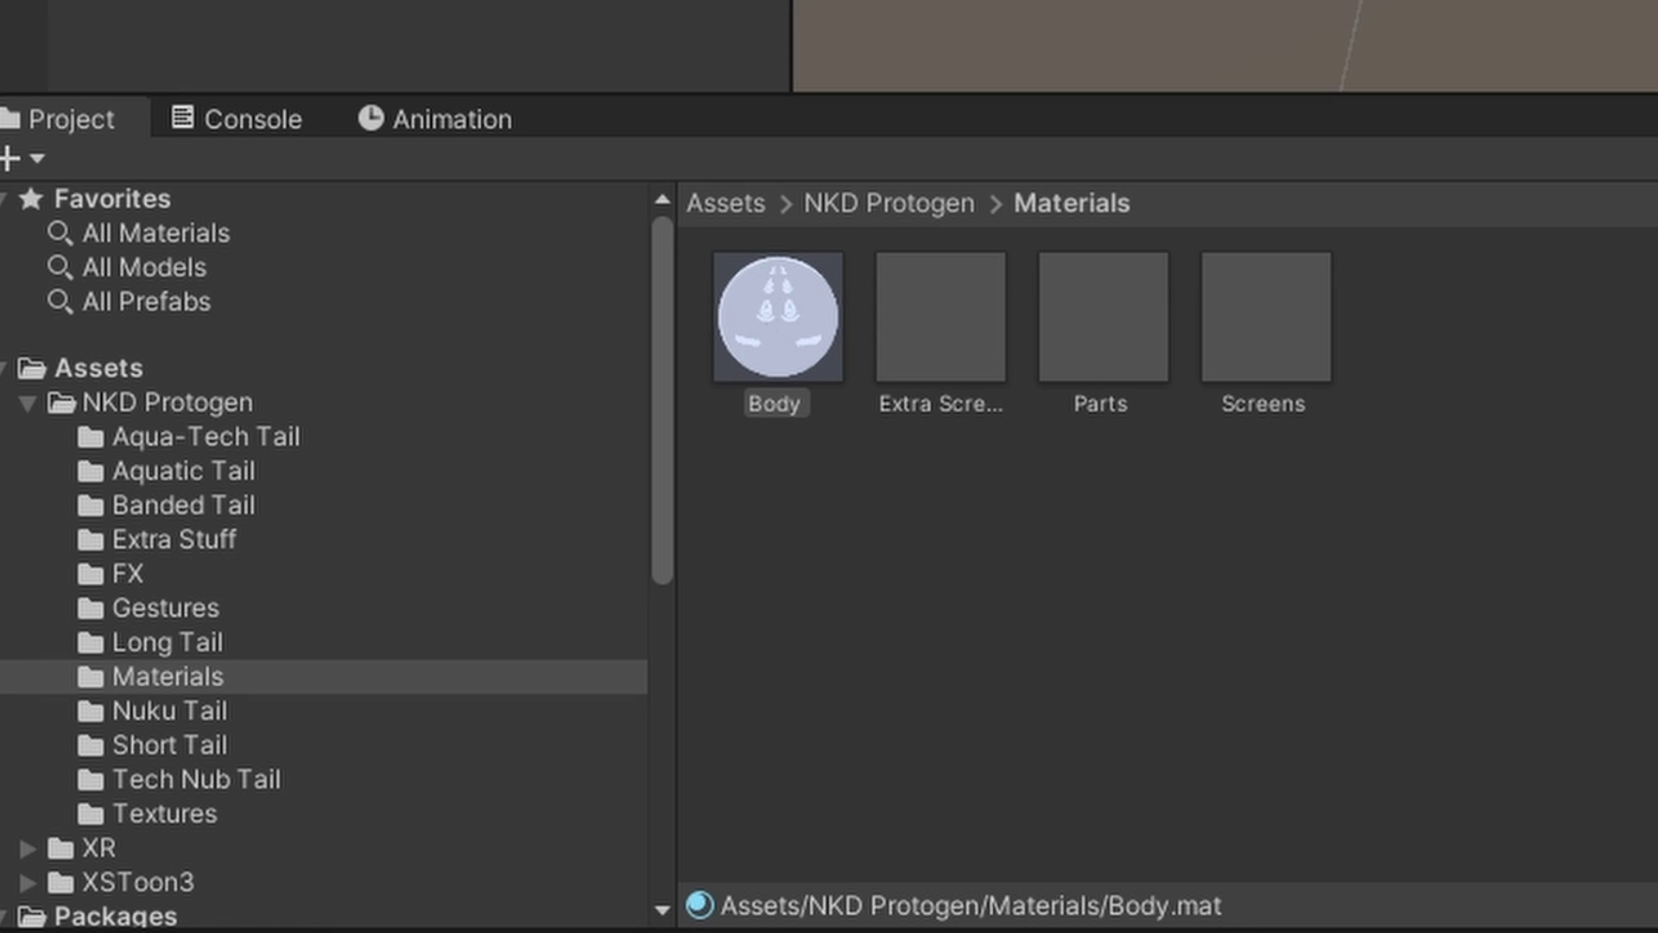
- Switch to Unity and set the Body material's shader to Xiexe/Toon3/Standard
left_click(1381, 102)
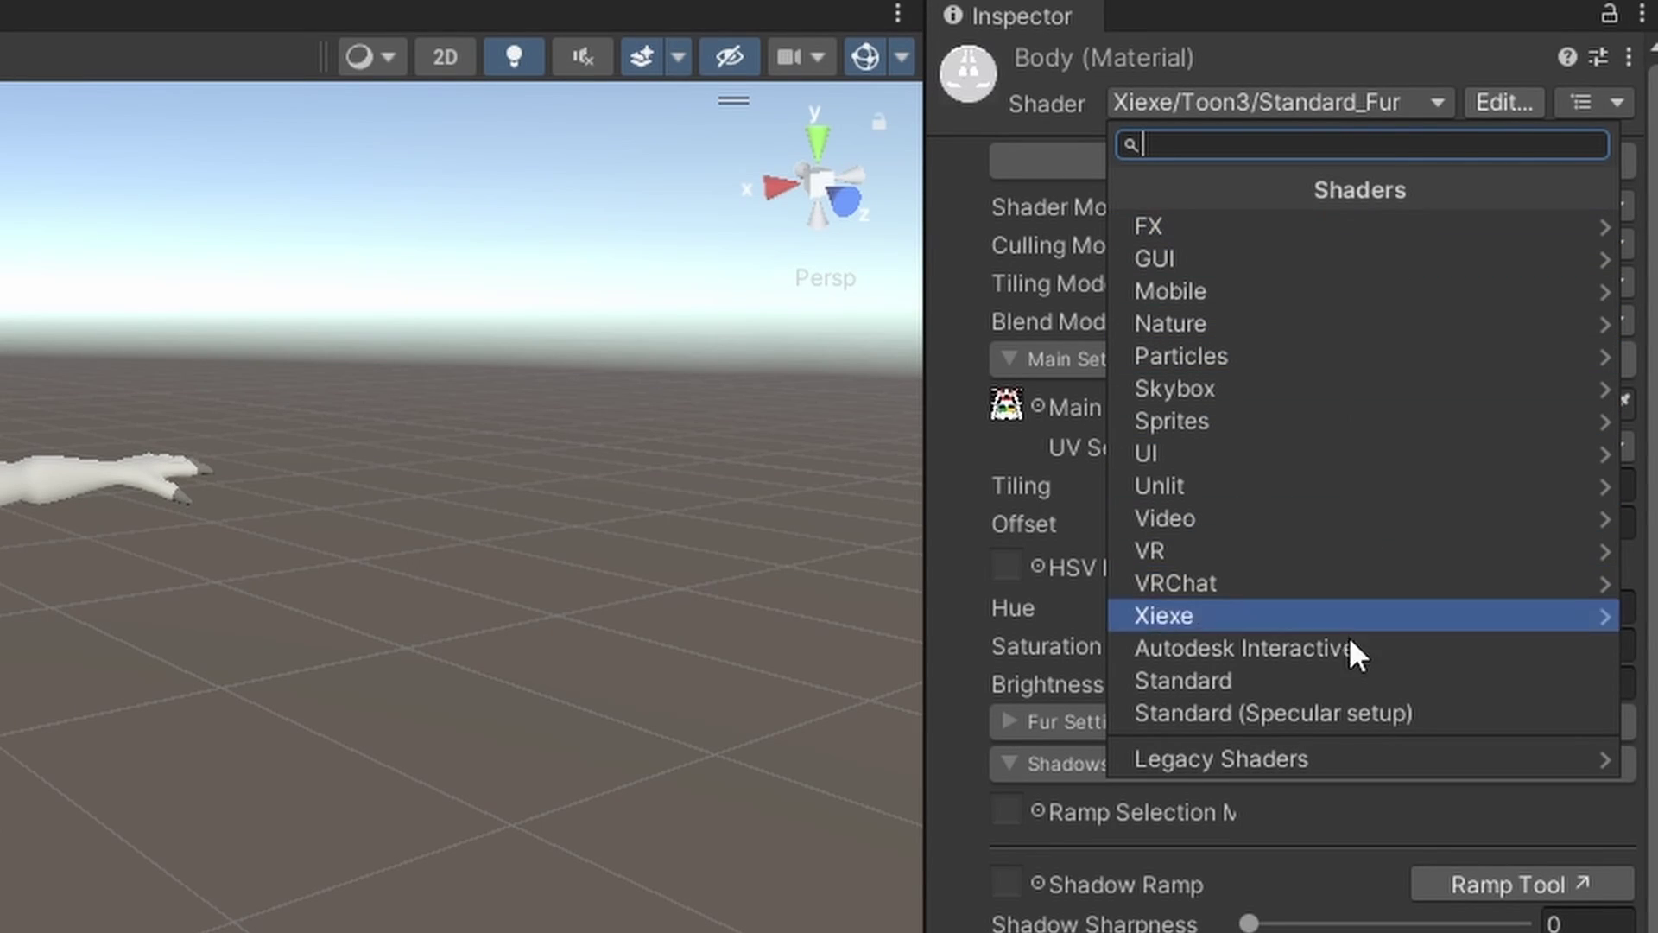
left_click(1335, 623)
left_click(1403, 224)
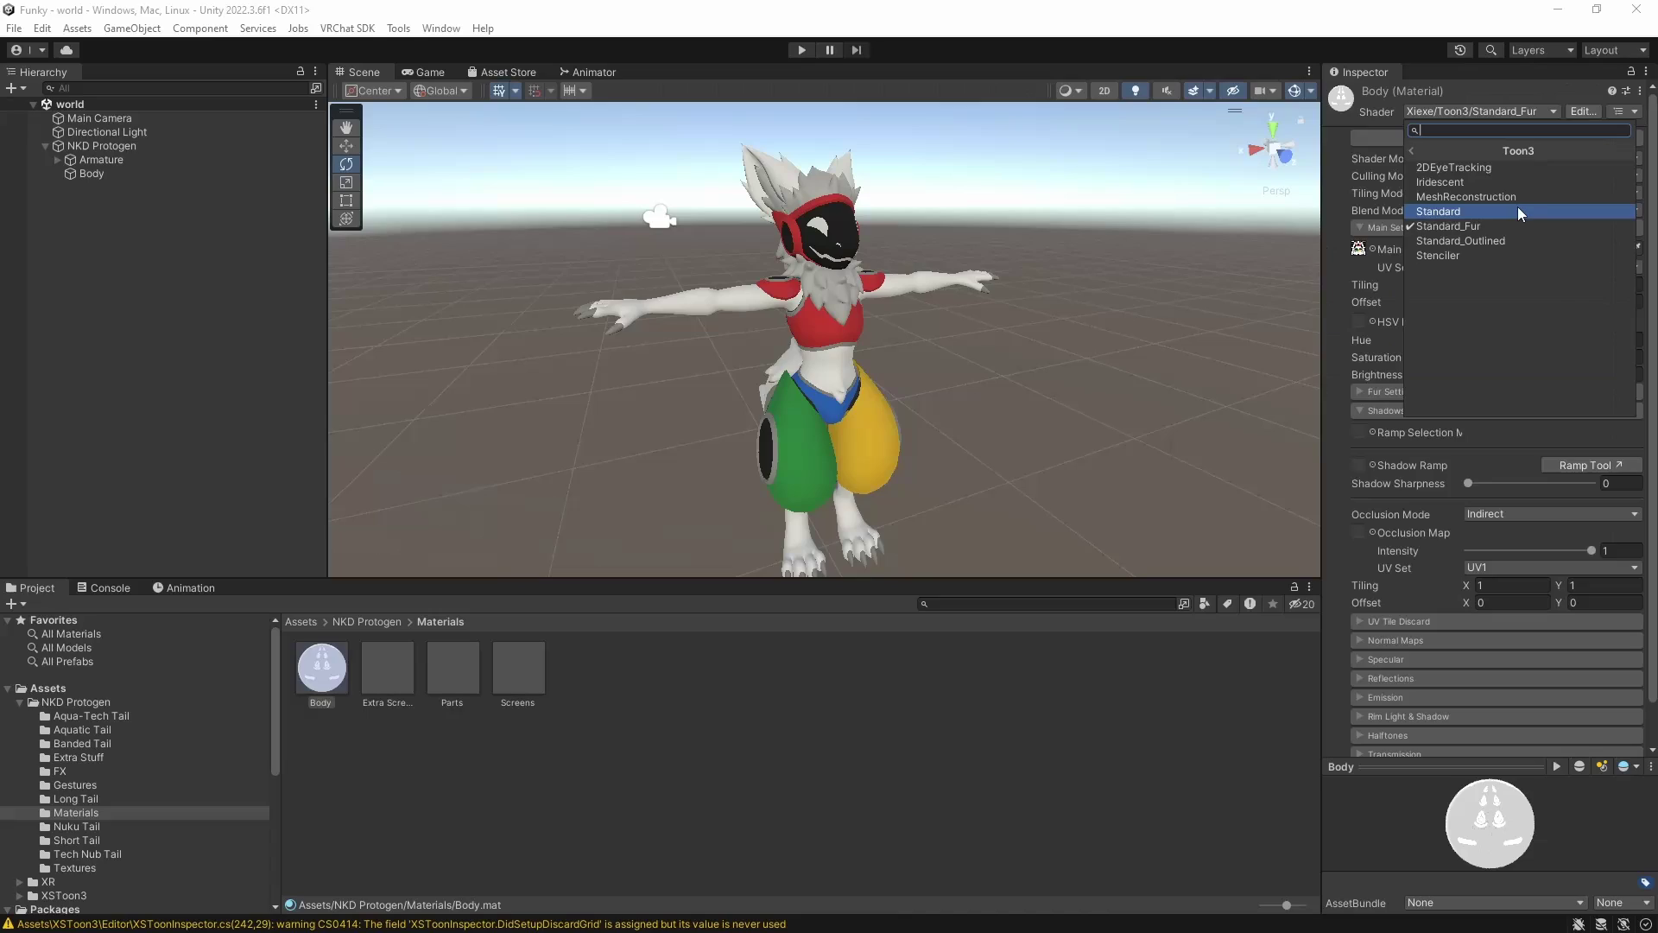
left_click(1361, 321)
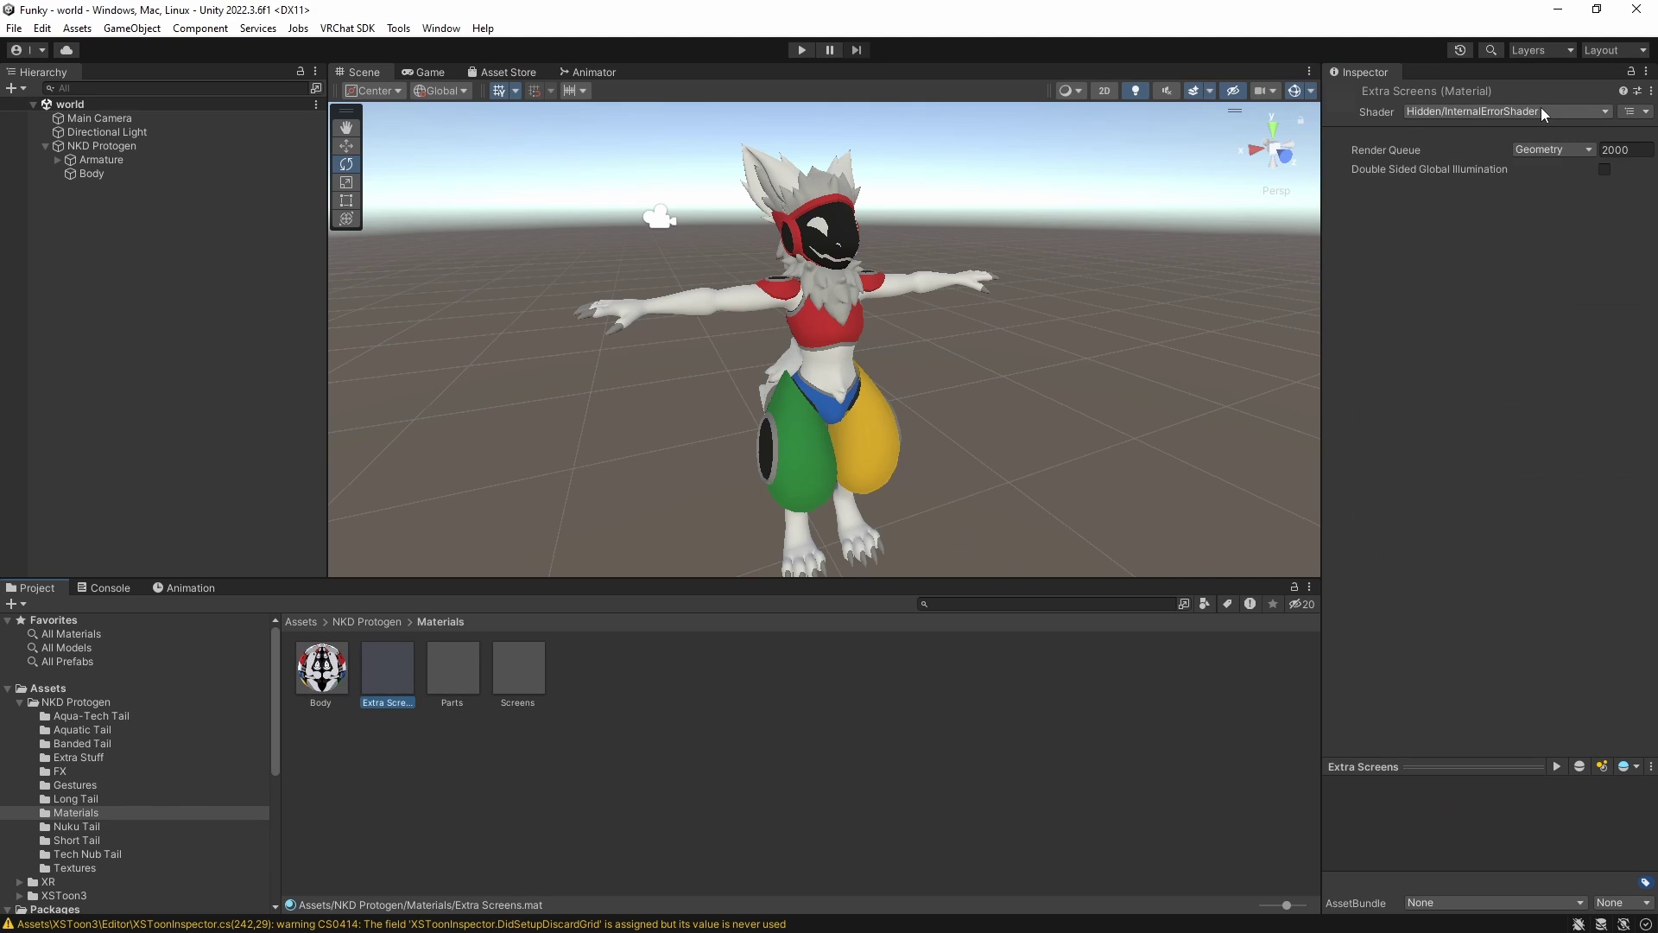
- Set the Extra Screens material's shader to Xiexe/Toon3/Standard
left_click(1543, 111)
left_click(1497, 344)
left_click(1509, 166)
left_click(1507, 211)
- Set the Parts material's shader to Xiexe/Toon3/Standard
left_click(457, 701)
left_click(1561, 114)
left_click(1509, 343)
left_click(1503, 167)
left_click(1504, 211)
- Set the Screens material's shader to Xiexe/Toon3/Standard
left_click(510, 678)
left_click(1499, 112)
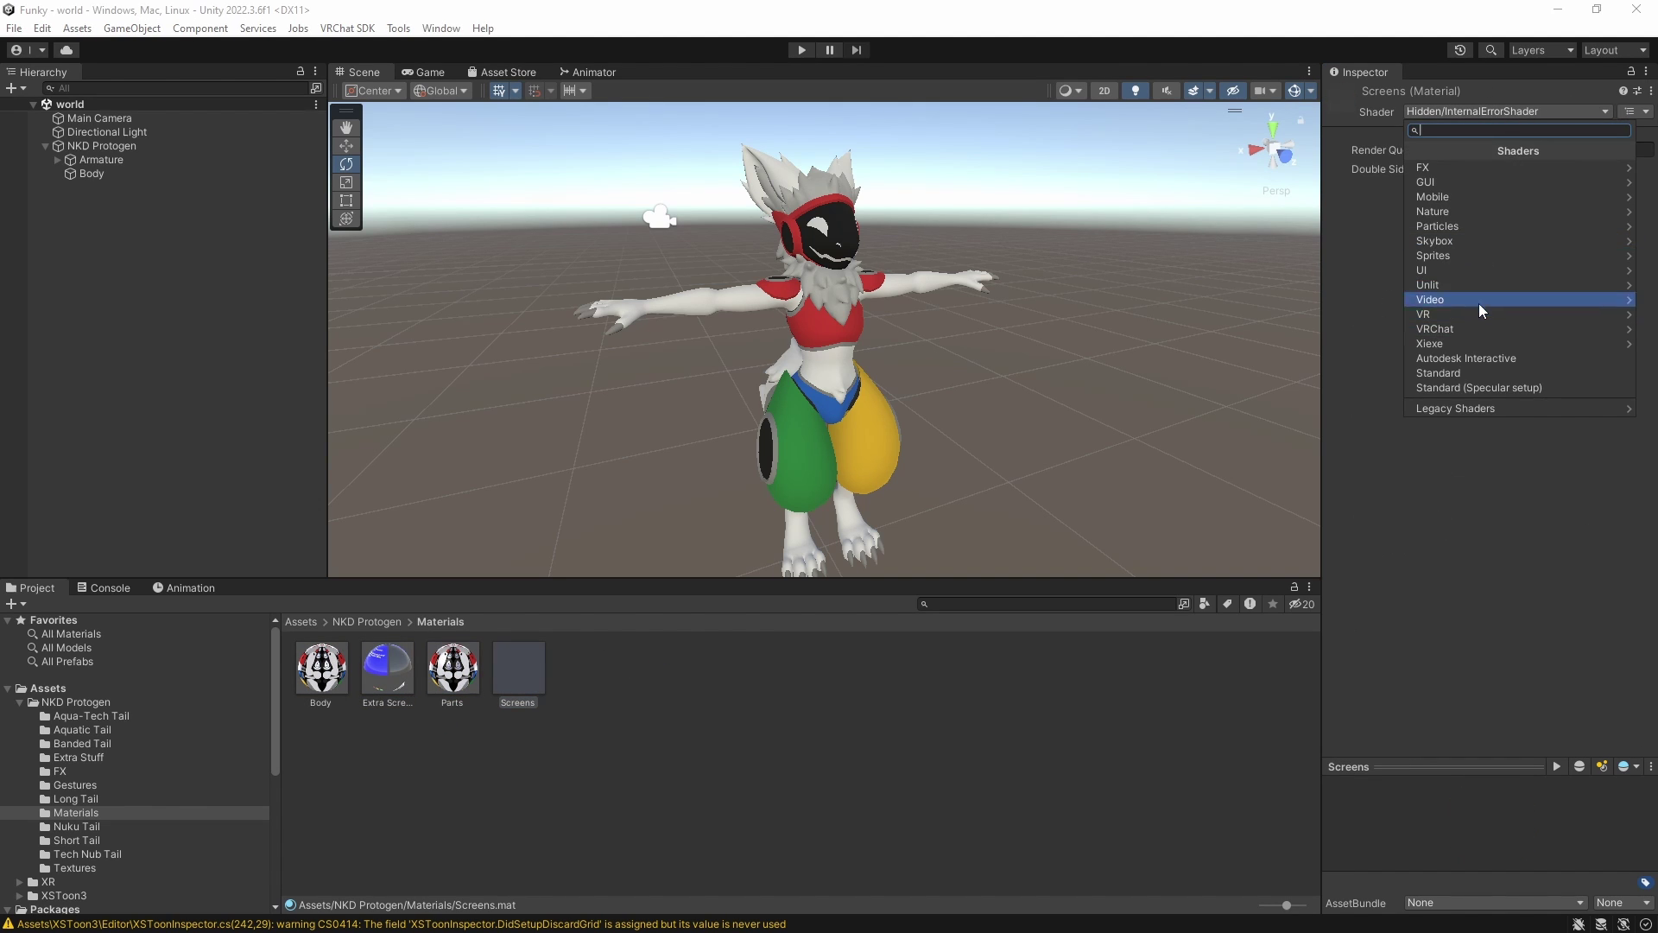
left_click(1487, 344)
left_click(1496, 168)
left_click(1500, 212)
- Assign the Screens, Parts, Body and Extra Screens materials to elements 0 to 3 of the protogen's Body mesh
left_click(75, 702)
left_click(91, 174)
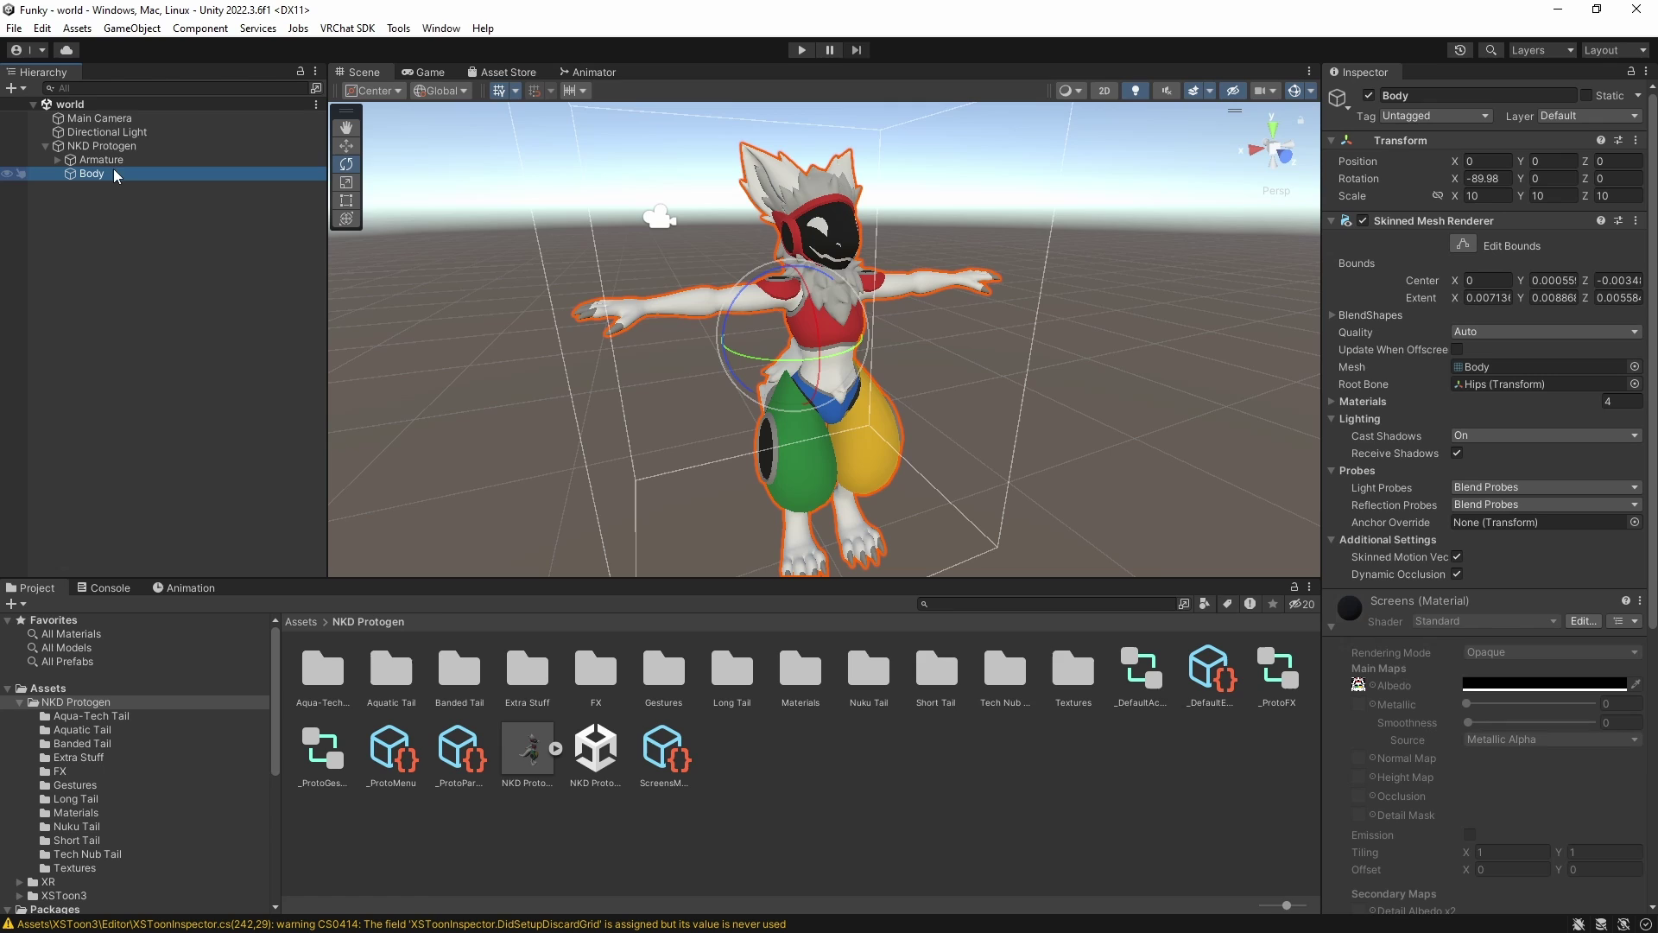
scroll(1360, 389, "down", 1)
left_click(1357, 355)
left_click(92, 867)
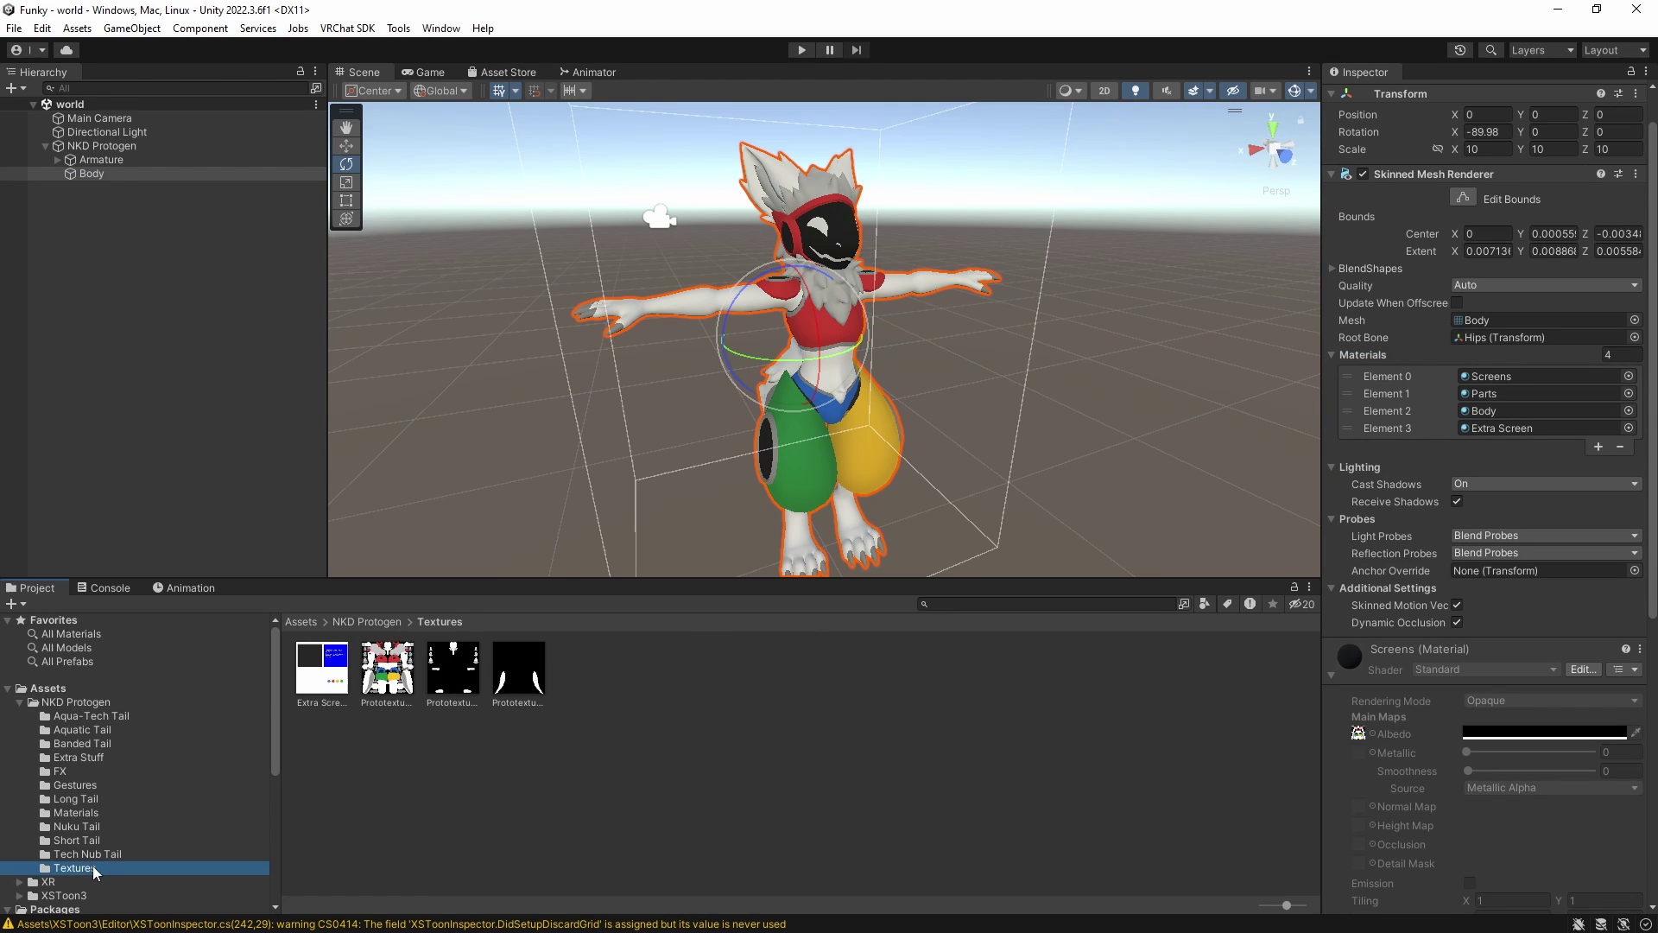
left_click(100, 814)
mouse_move(327, 675)
left_mouse_down()
mouse_move(1547, 432)
mouse_move(1542, 412)
left_mouse_up()
left_click_drag(387, 668, 1503, 428)
mouse_move(453, 668)
left_mouse_down()
mouse_move(1037, 535)
mouse_move(1510, 380)
left_mouse_up()
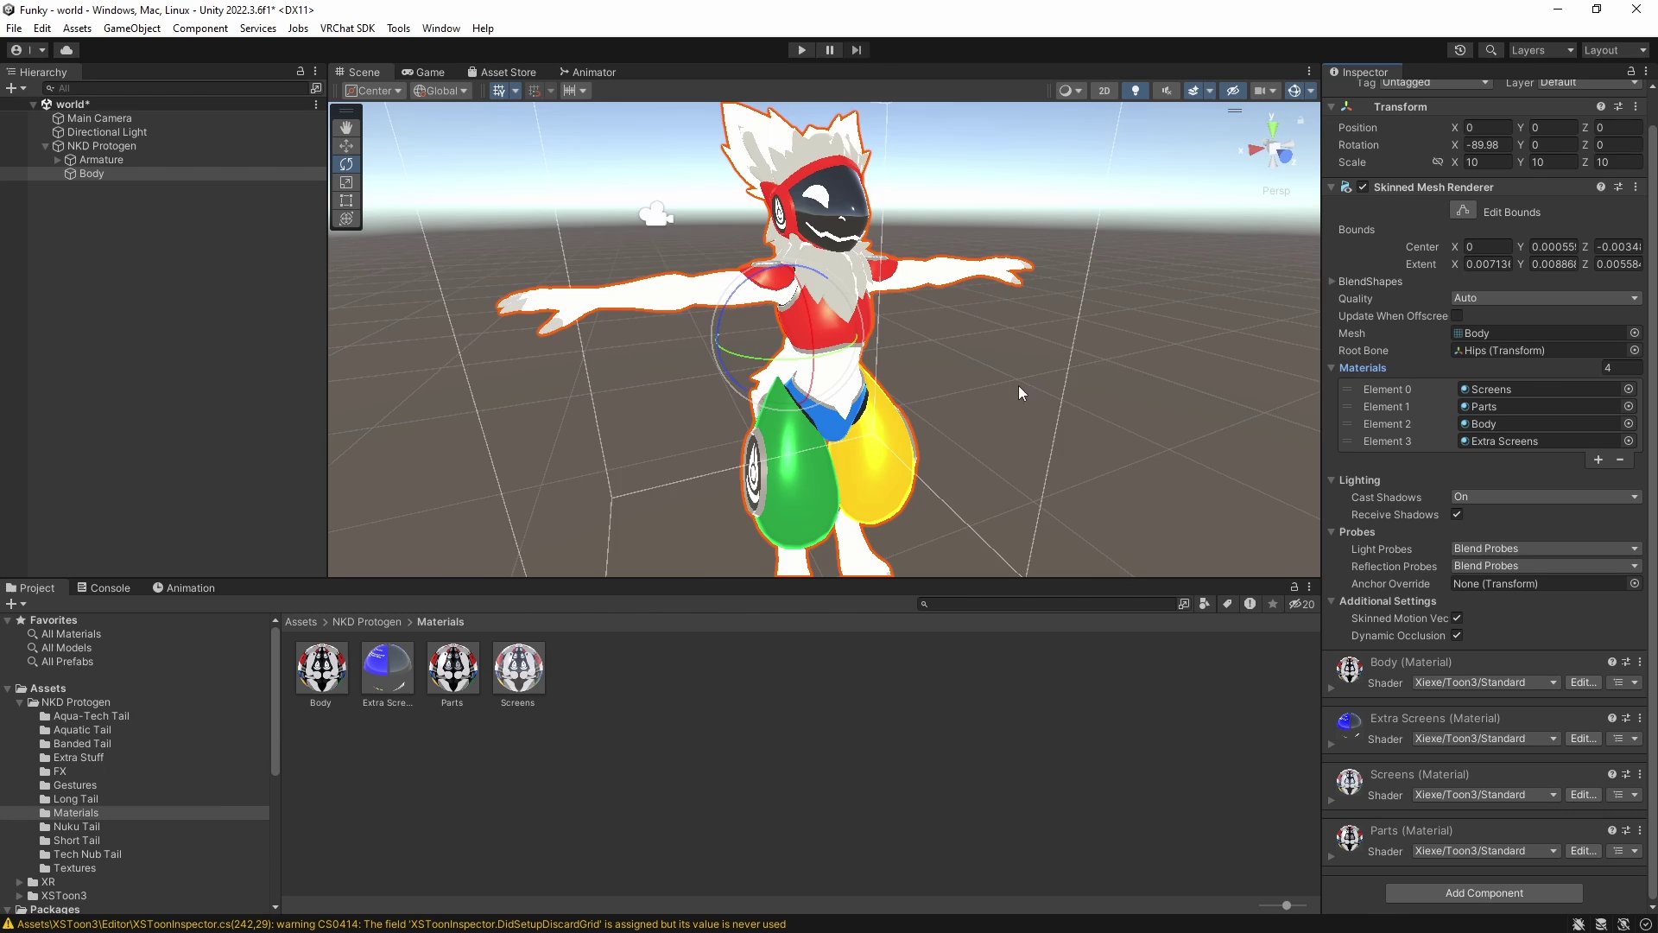
mouse_move(1018, 386)
left_mouse_down("alt")
mouse_move(872, 358)
mouse_move(940, 362)
left_mouse_up("alt")
left_click_drag(776, 414, 900, 420, "alt")
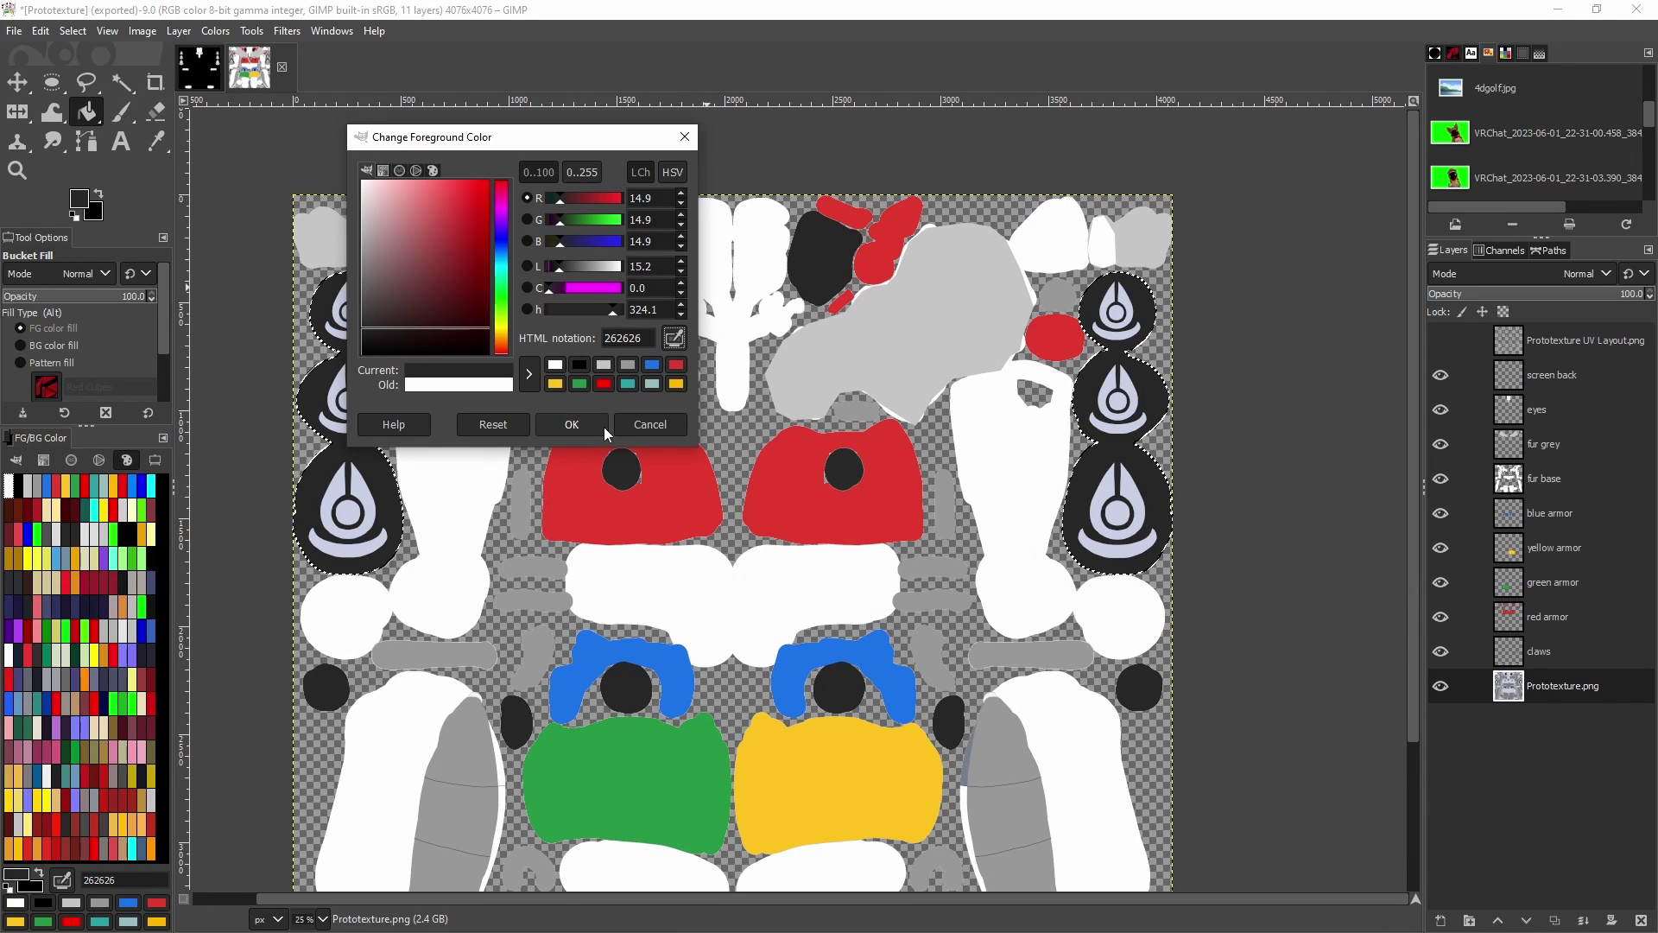
- In GIMP, fill the round emblem areas with colour 262626 and paste the Chrome logo onto the topmost right-hand circle
left_click(605, 429)
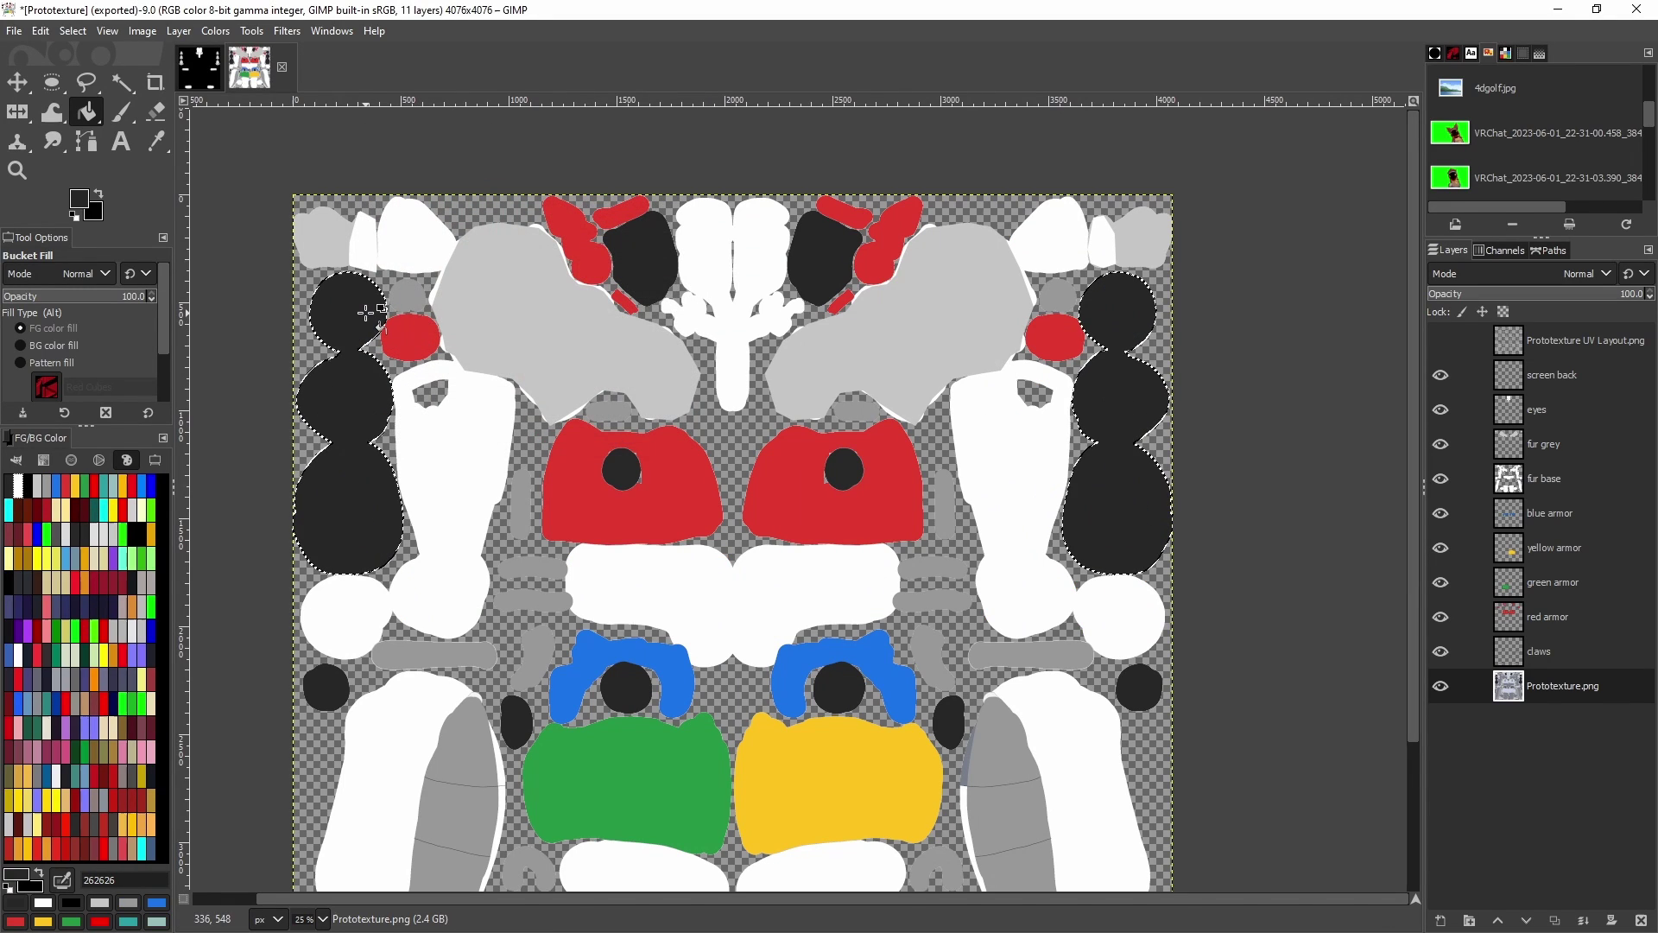
left_click(40, 31)
left_click(86, 183)
key("m")
left_click_drag(760, 428, 1136, 311)
key("1")
- Show the UV layout layer and nudge the pasted Chrome logo to centre it within the circle's UV outline
left_click(1439, 340)
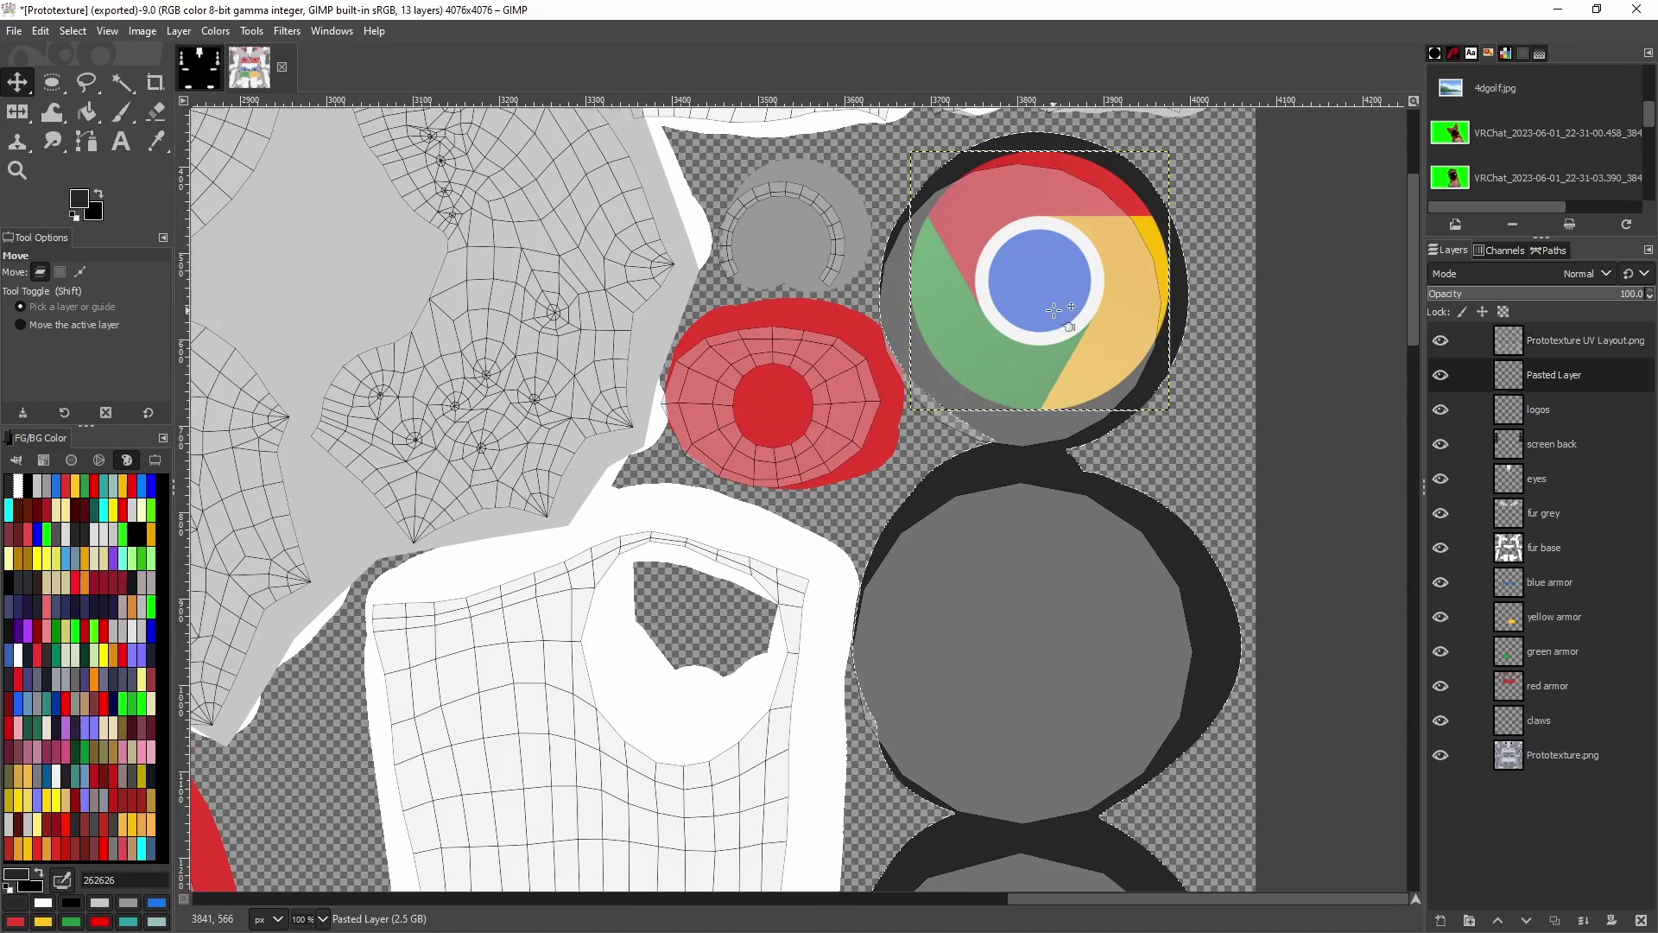
left_click(1440, 340)
left_click(1439, 341)
scroll(1172, 189, "up", 2, "ctrl")
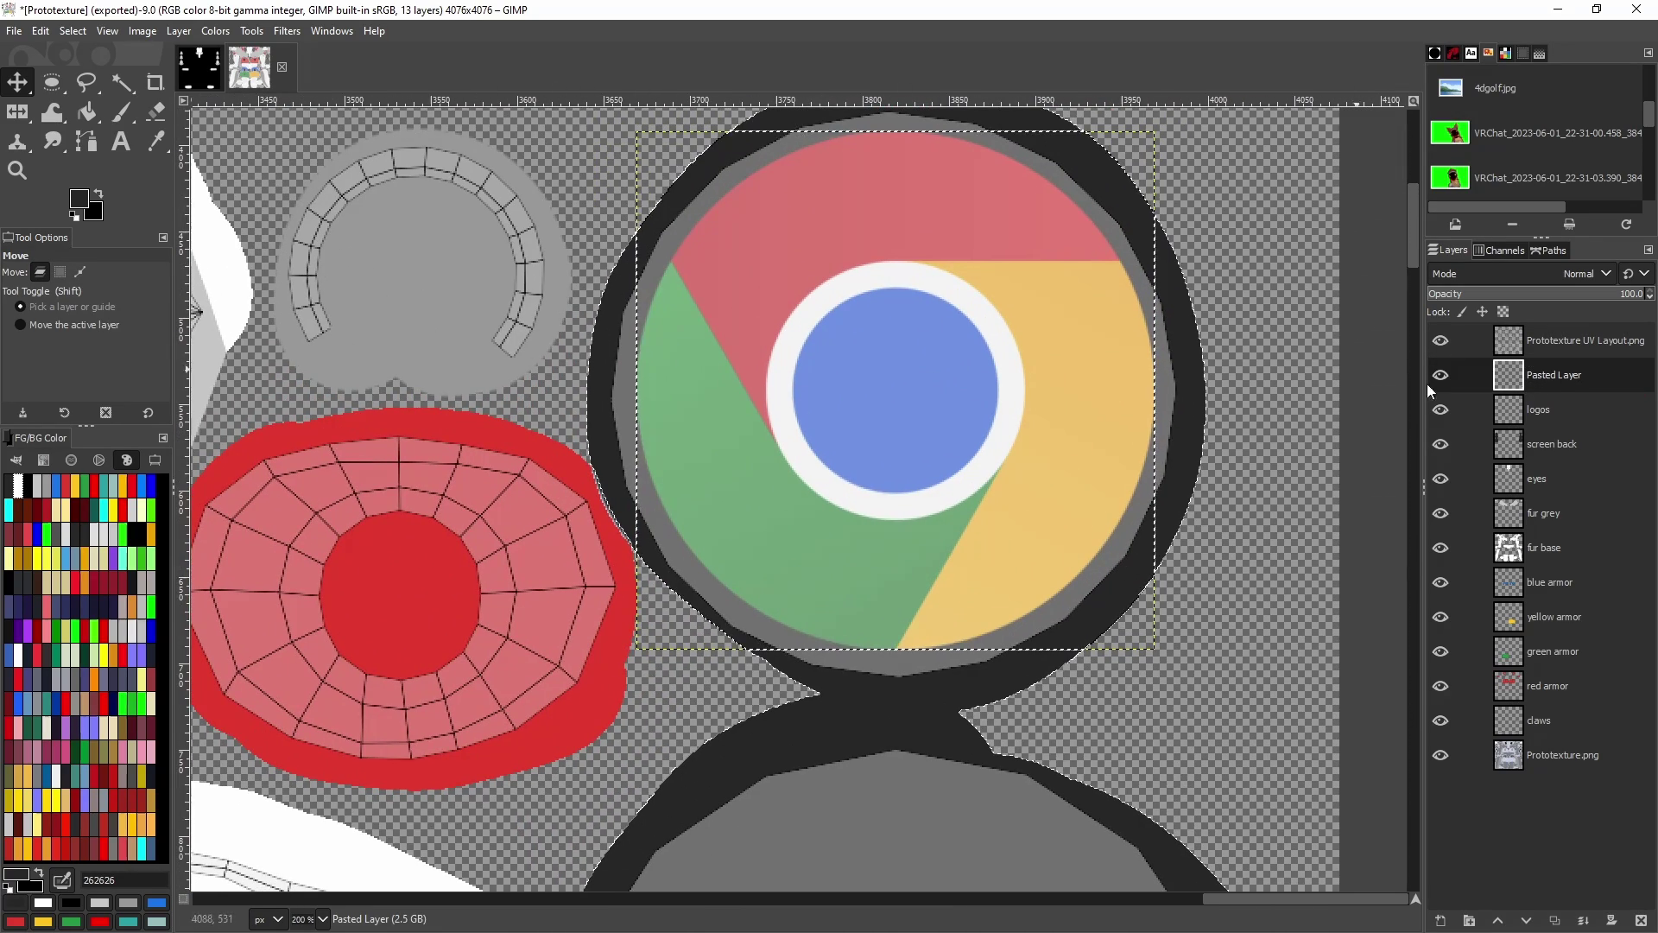
key("Left")
key("Left")
key("Down")
key("Down")
scroll(968, 464, "down", 2, "ctrl")
key("minus")
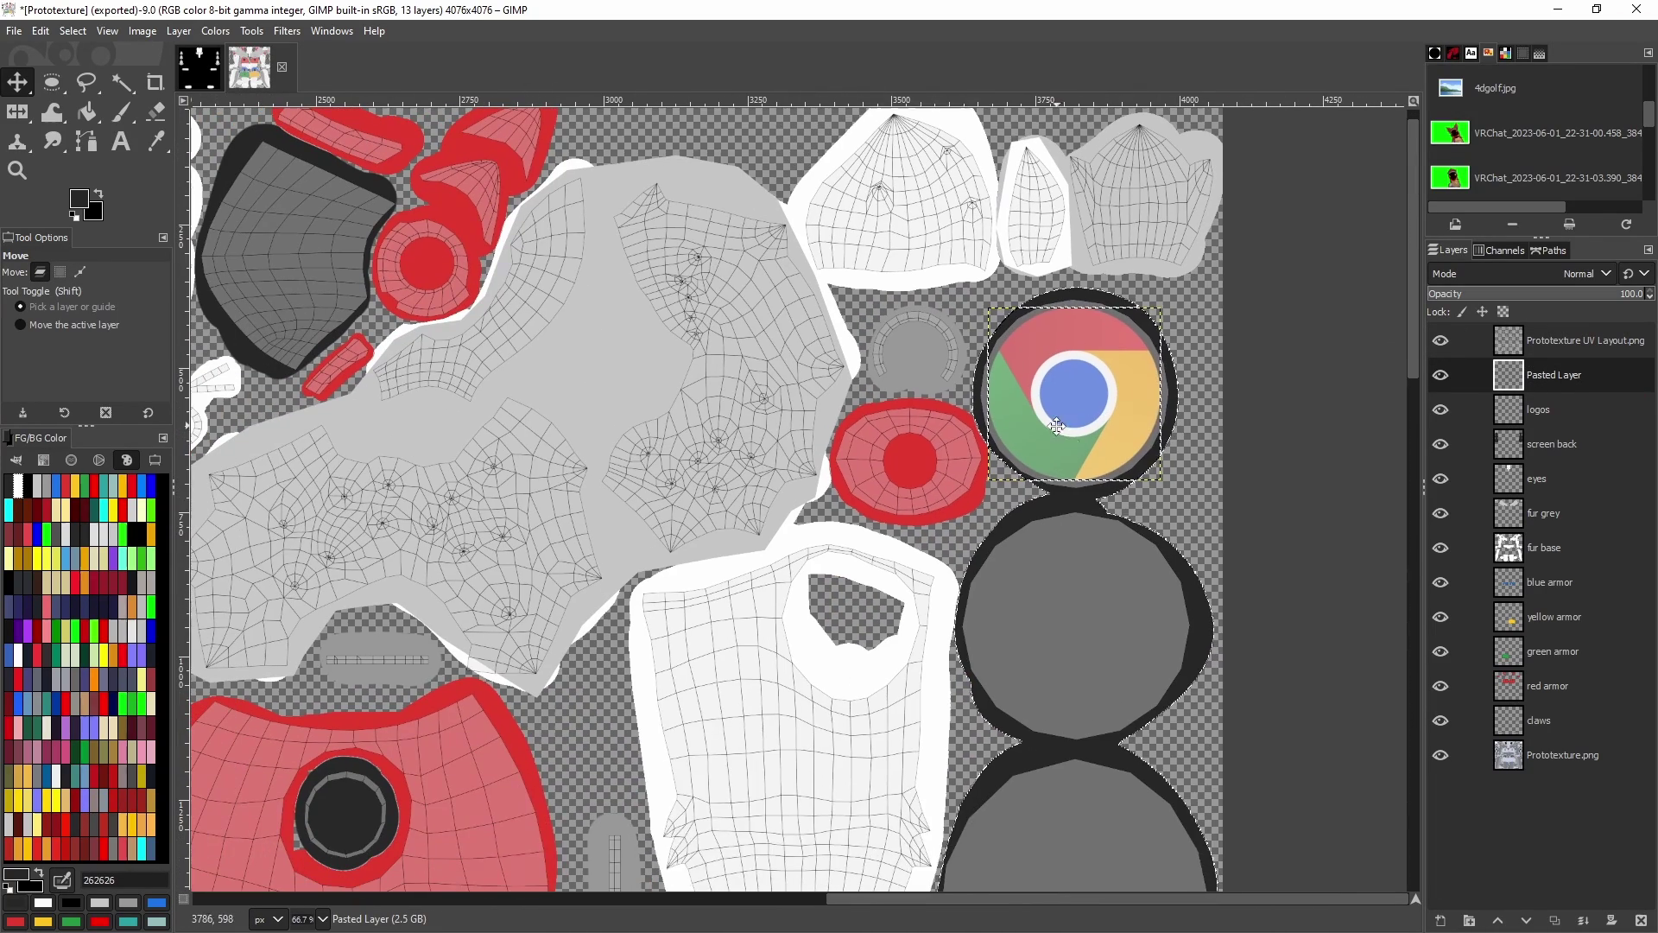
- Merge the pasted logo into the logos layer and export the texture with the UV layout layer hidden
left_click(1583, 920)
left_click(1439, 340)
key("ctrl+e")
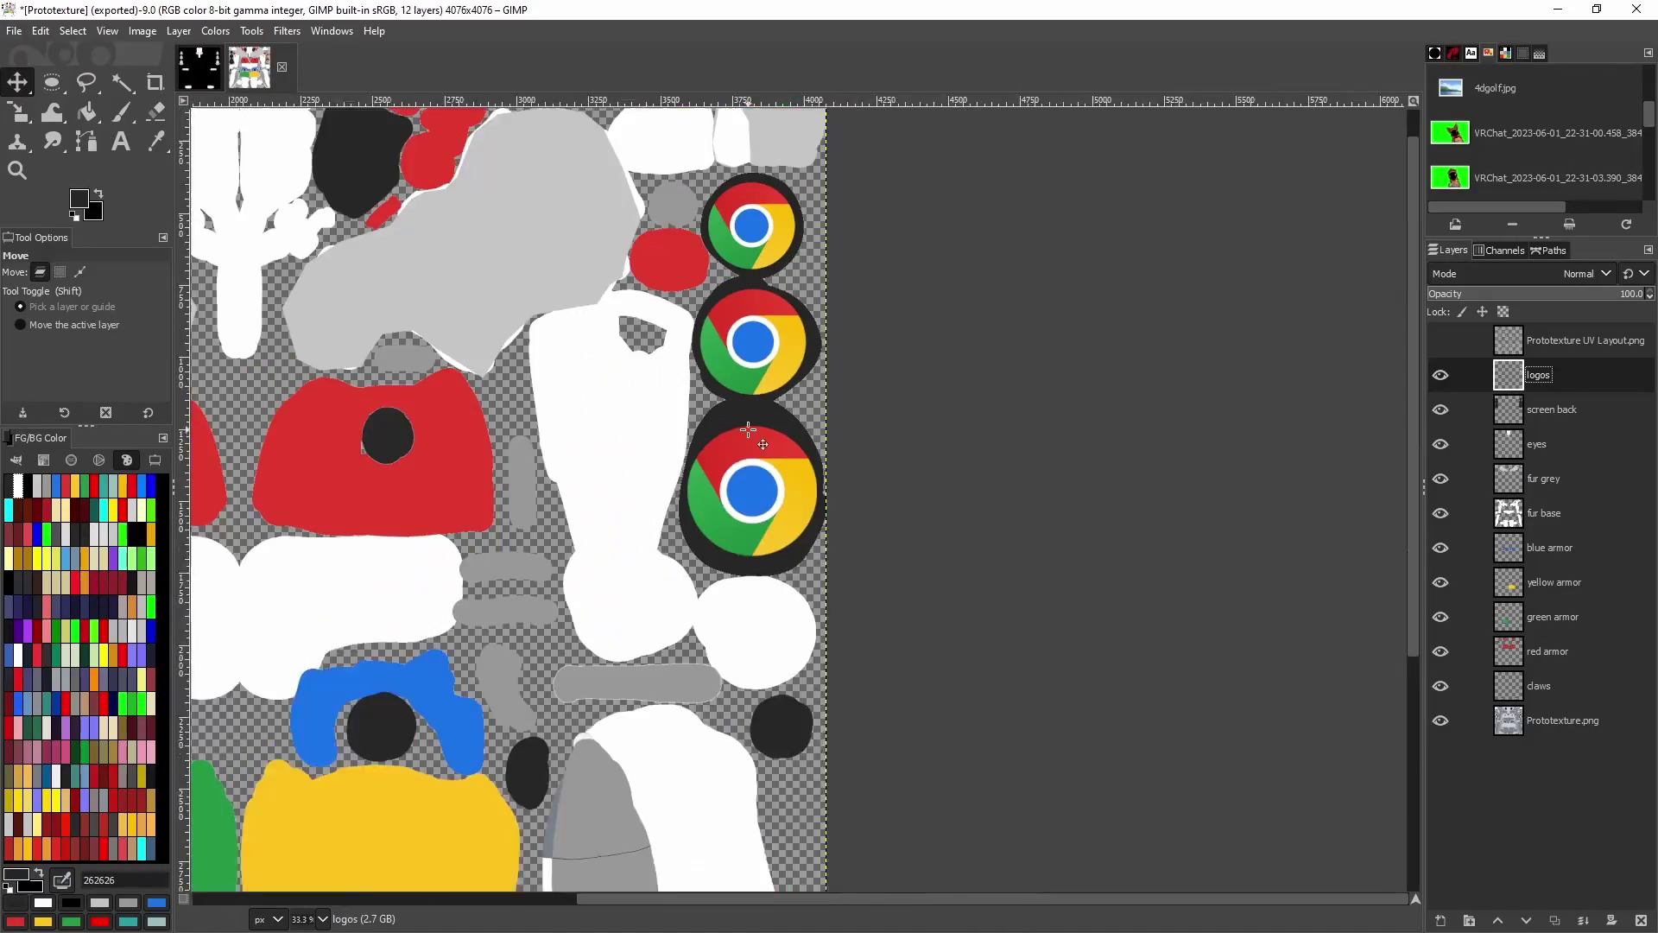
- Paste the Chrome logos onto the left-hand column of dark circles
key("minus")
key("ctrl+v")
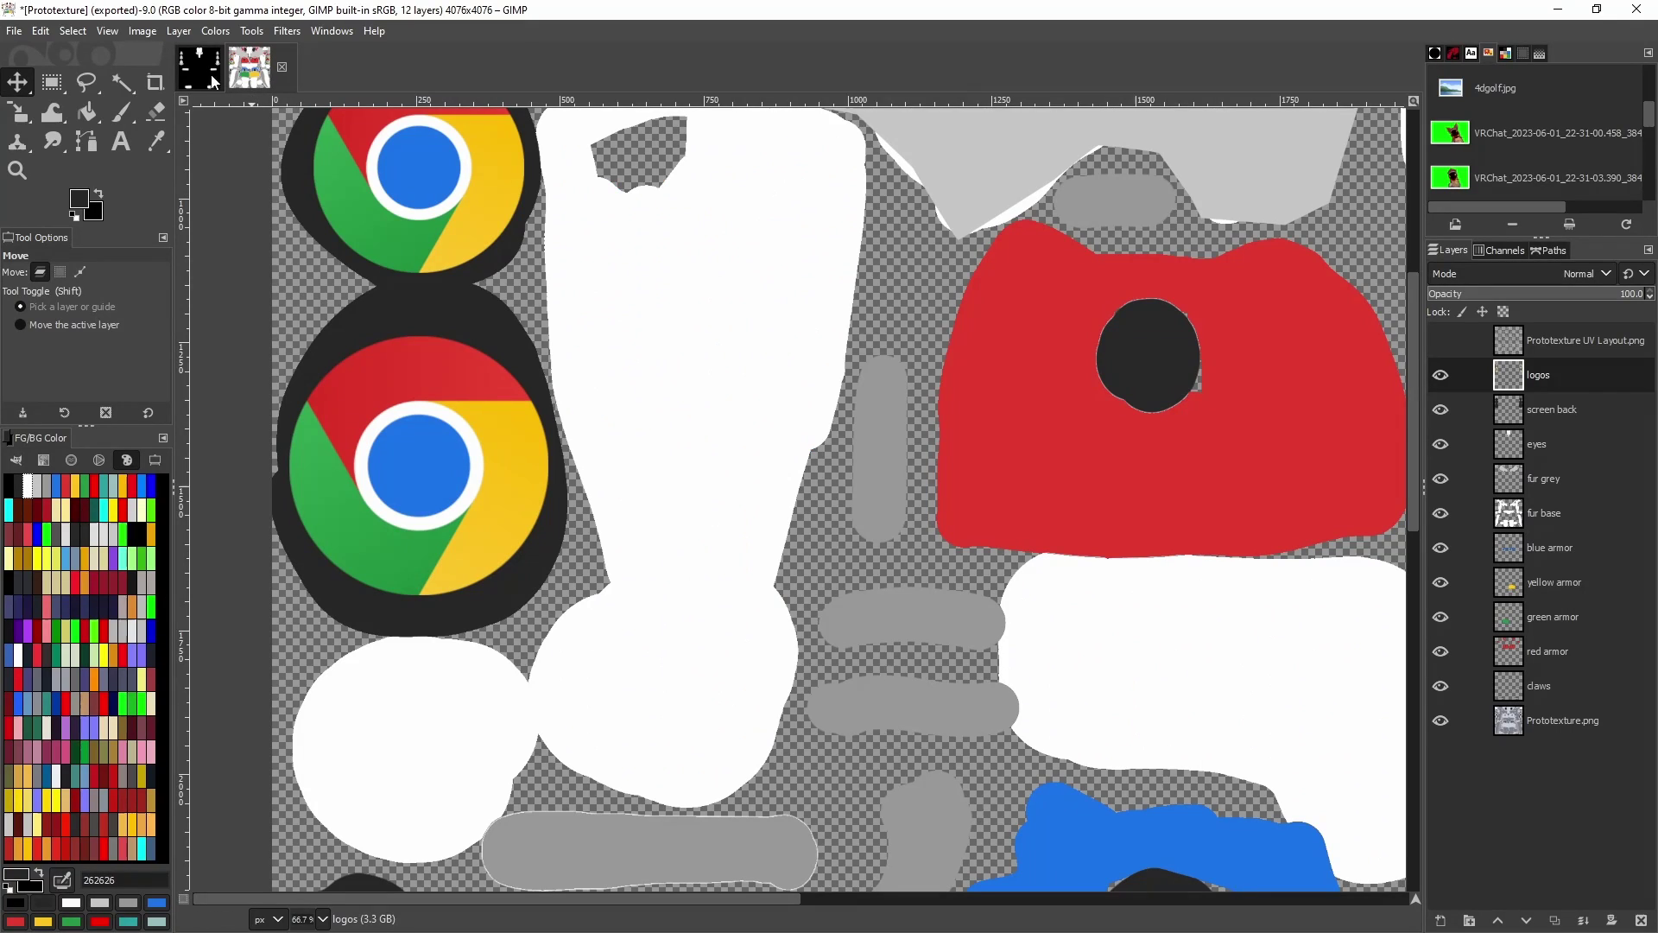
left_click(200, 67)
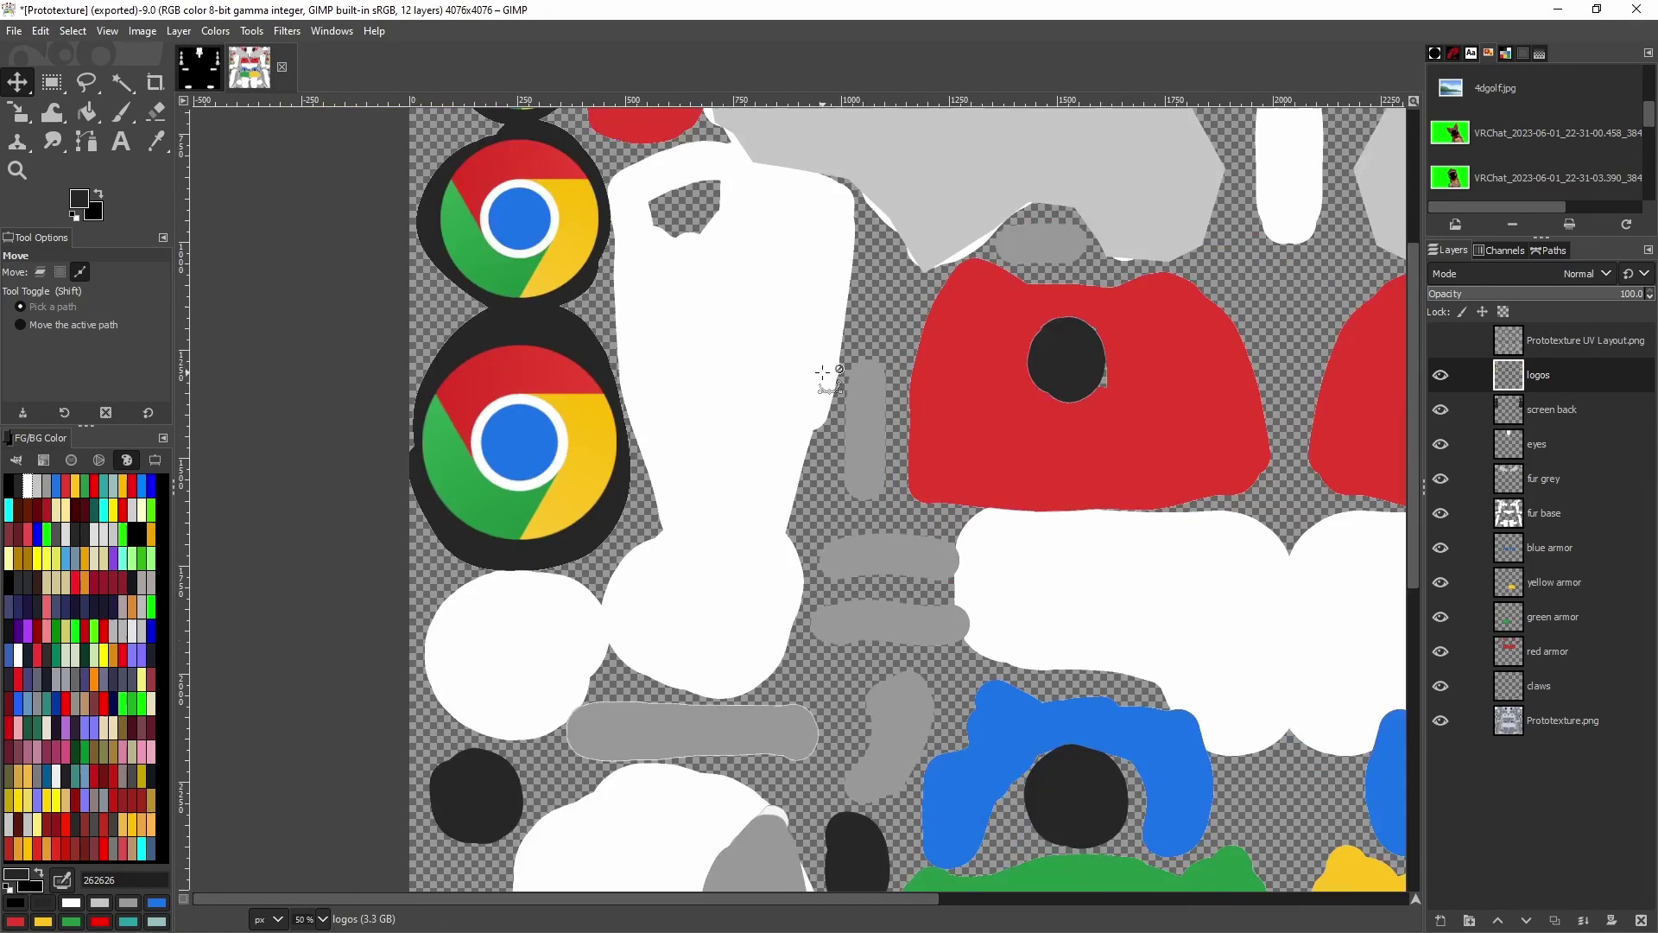
scroll(823, 372, "down", 2, "ctrl")
middle_click_drag(822, 372, 655, 472)
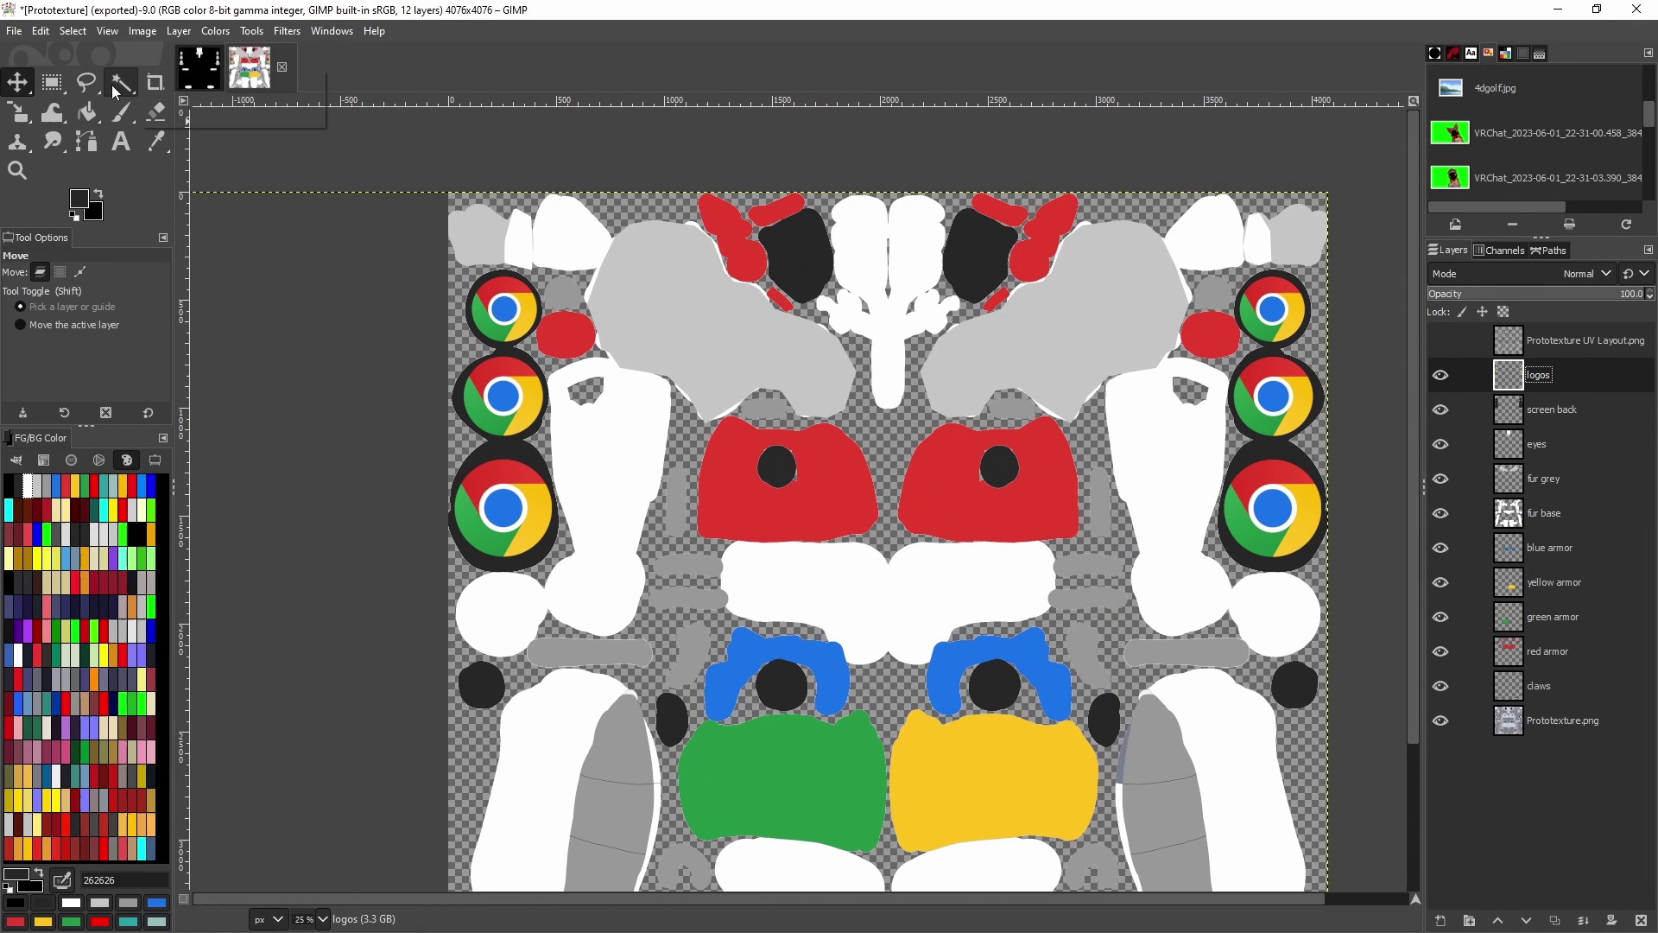
- Select all the Chrome logos on the logos layer by alpha and copy them
mouse_move(112, 91)
left_click(177, 114)
left_click(81, 370)
left_click(81, 601)
left_click(520, 326)
key("ctrl+c")
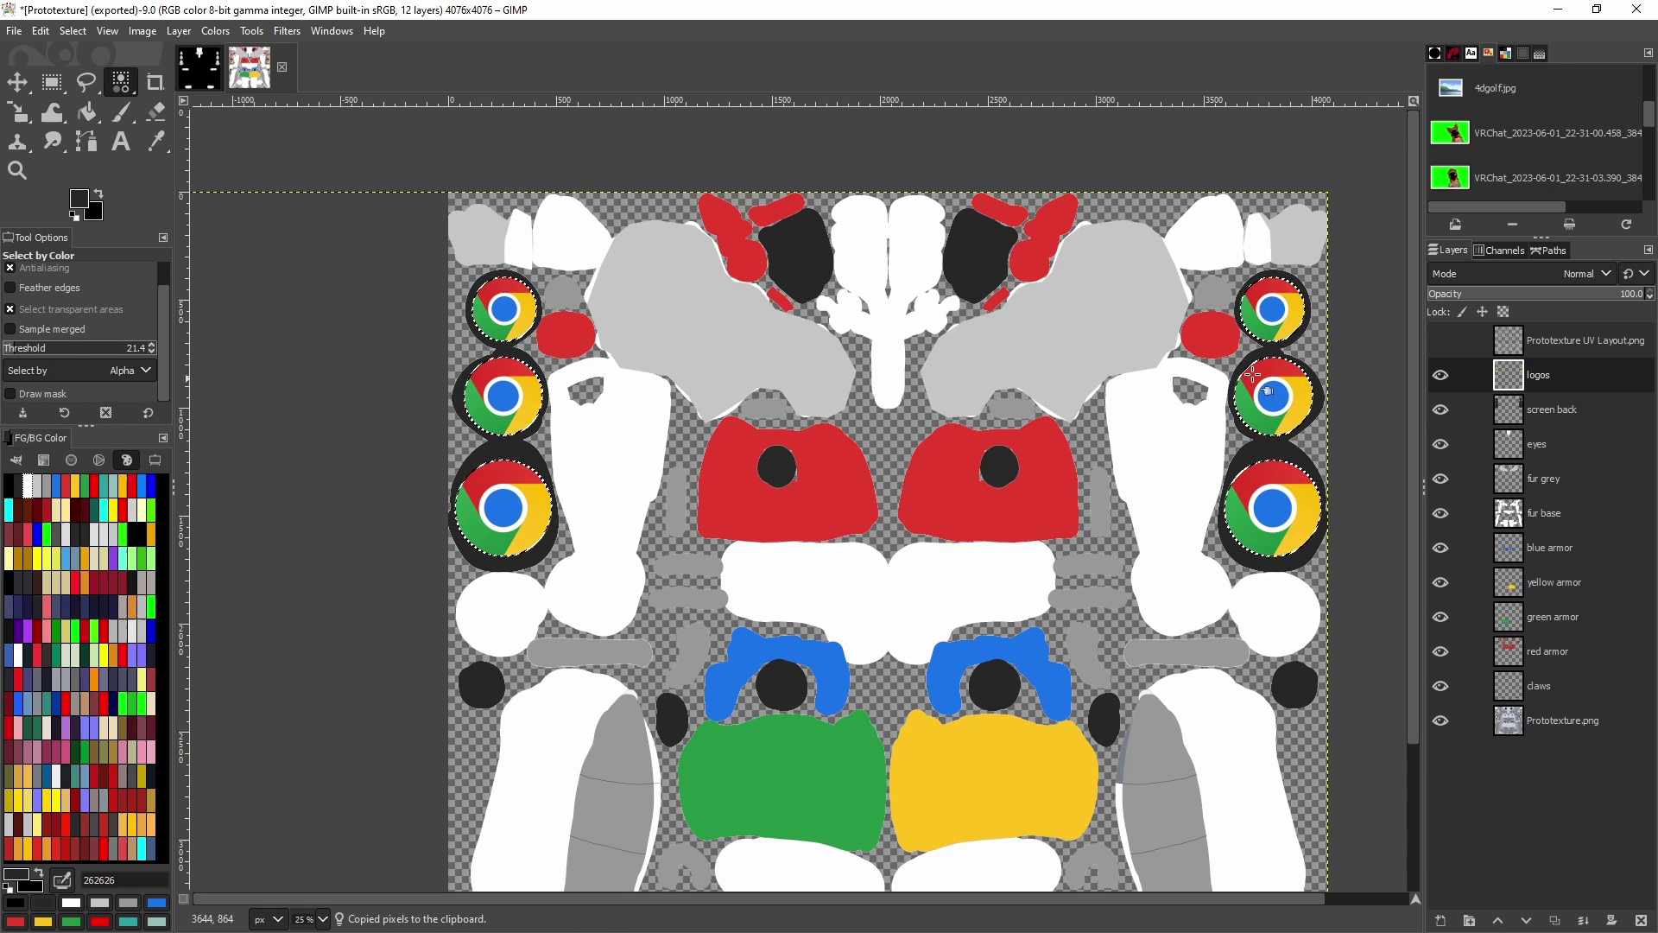
- Resize the logos layer to the image size and copy the selected logos again
right_click(1546, 375)
left_click(1546, 542)
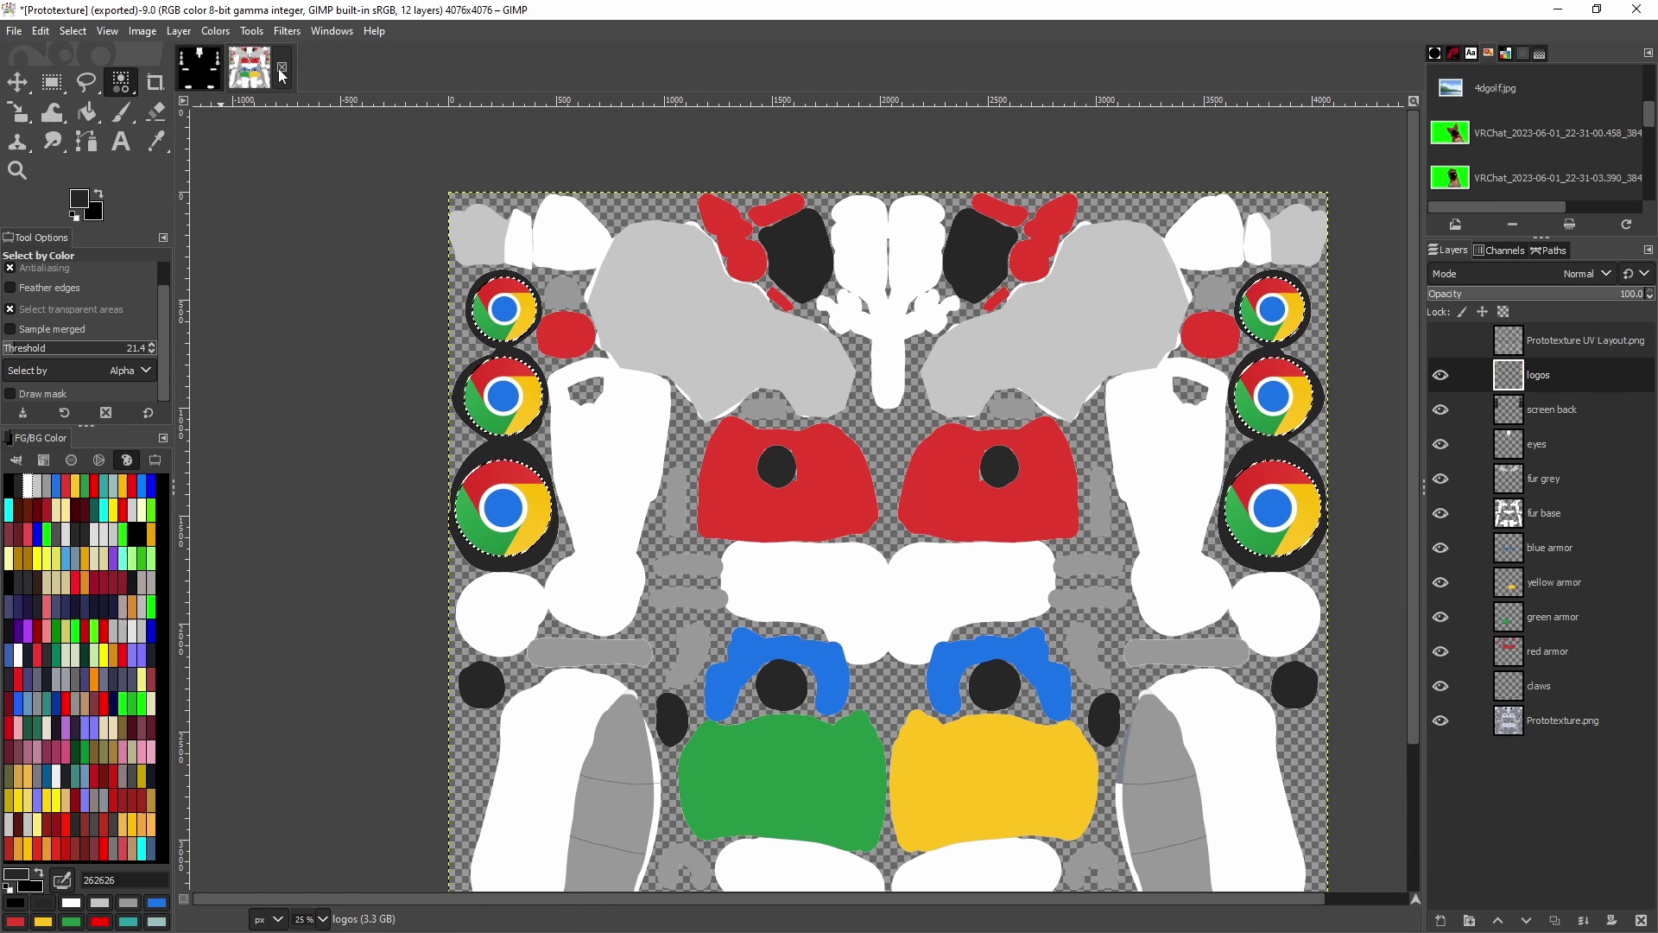
right_click(1597, 377)
left_click(1609, 377)
key("ctrl+c")
- Paste the logos as a new layer in the Prototexture Emission image and fill them with white
left_click(201, 69)
key("ctrl+v")
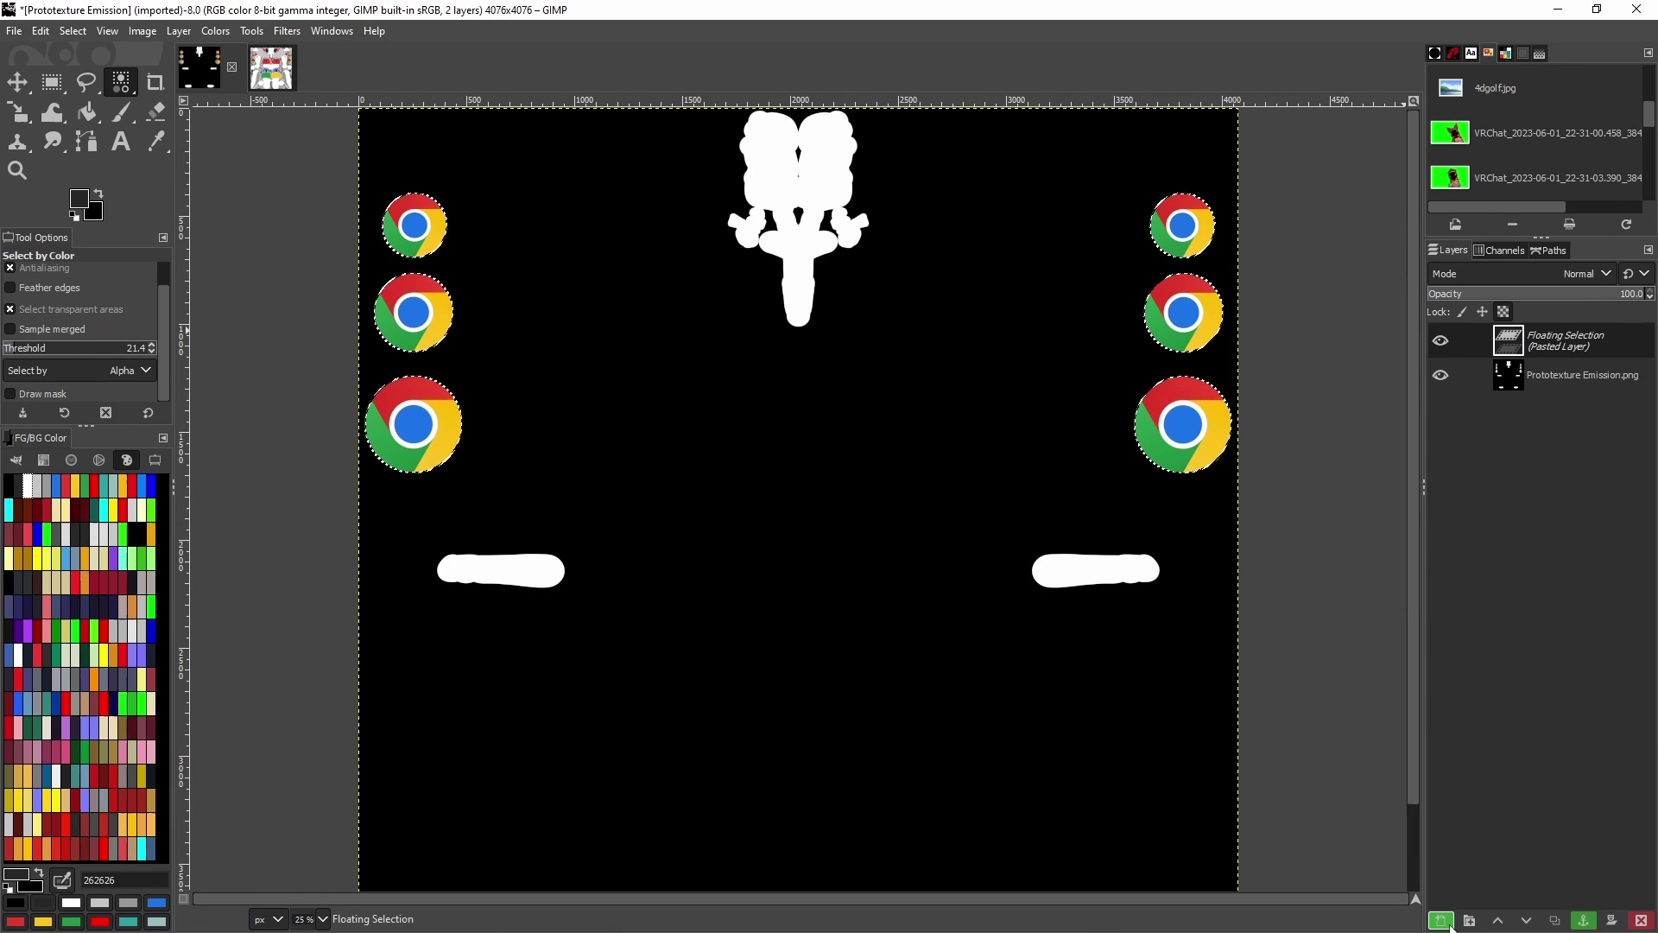
left_click(1442, 921)
key("d")
key("x")
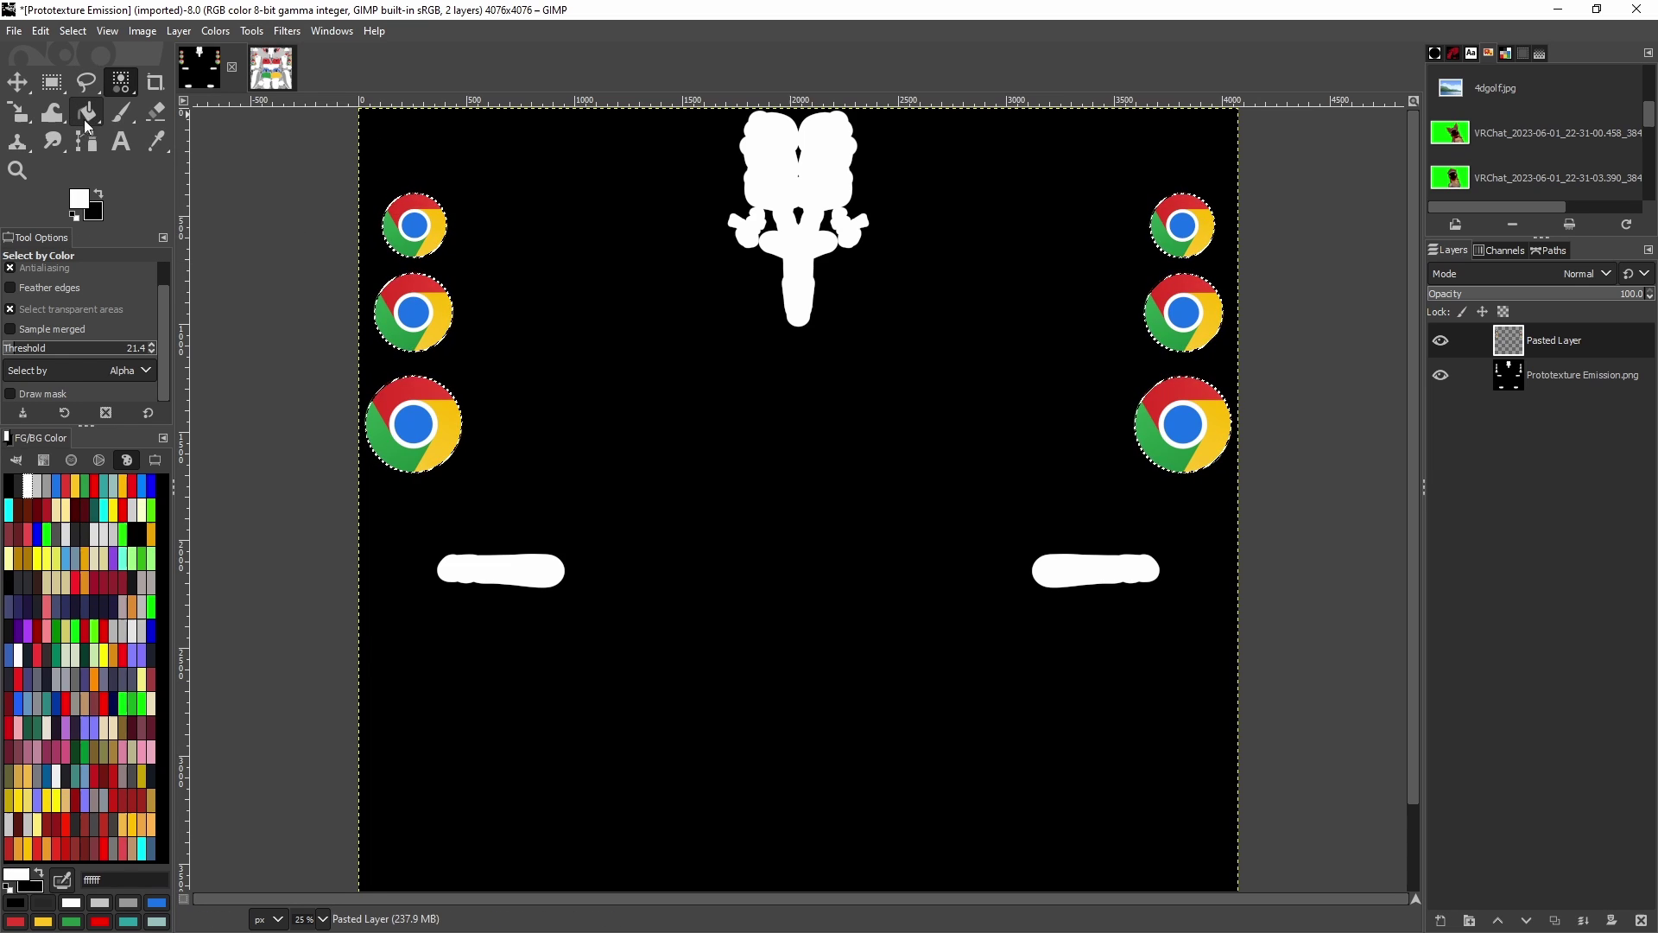
left_click(87, 127)
left_click(1182, 423)
- Add a layer named cover between the pasted logos and Prototexture Emission.png, and make black the foreground colour
left_click(1441, 340)
left_click(1508, 372)
left_click(1441, 920)
key("Return")
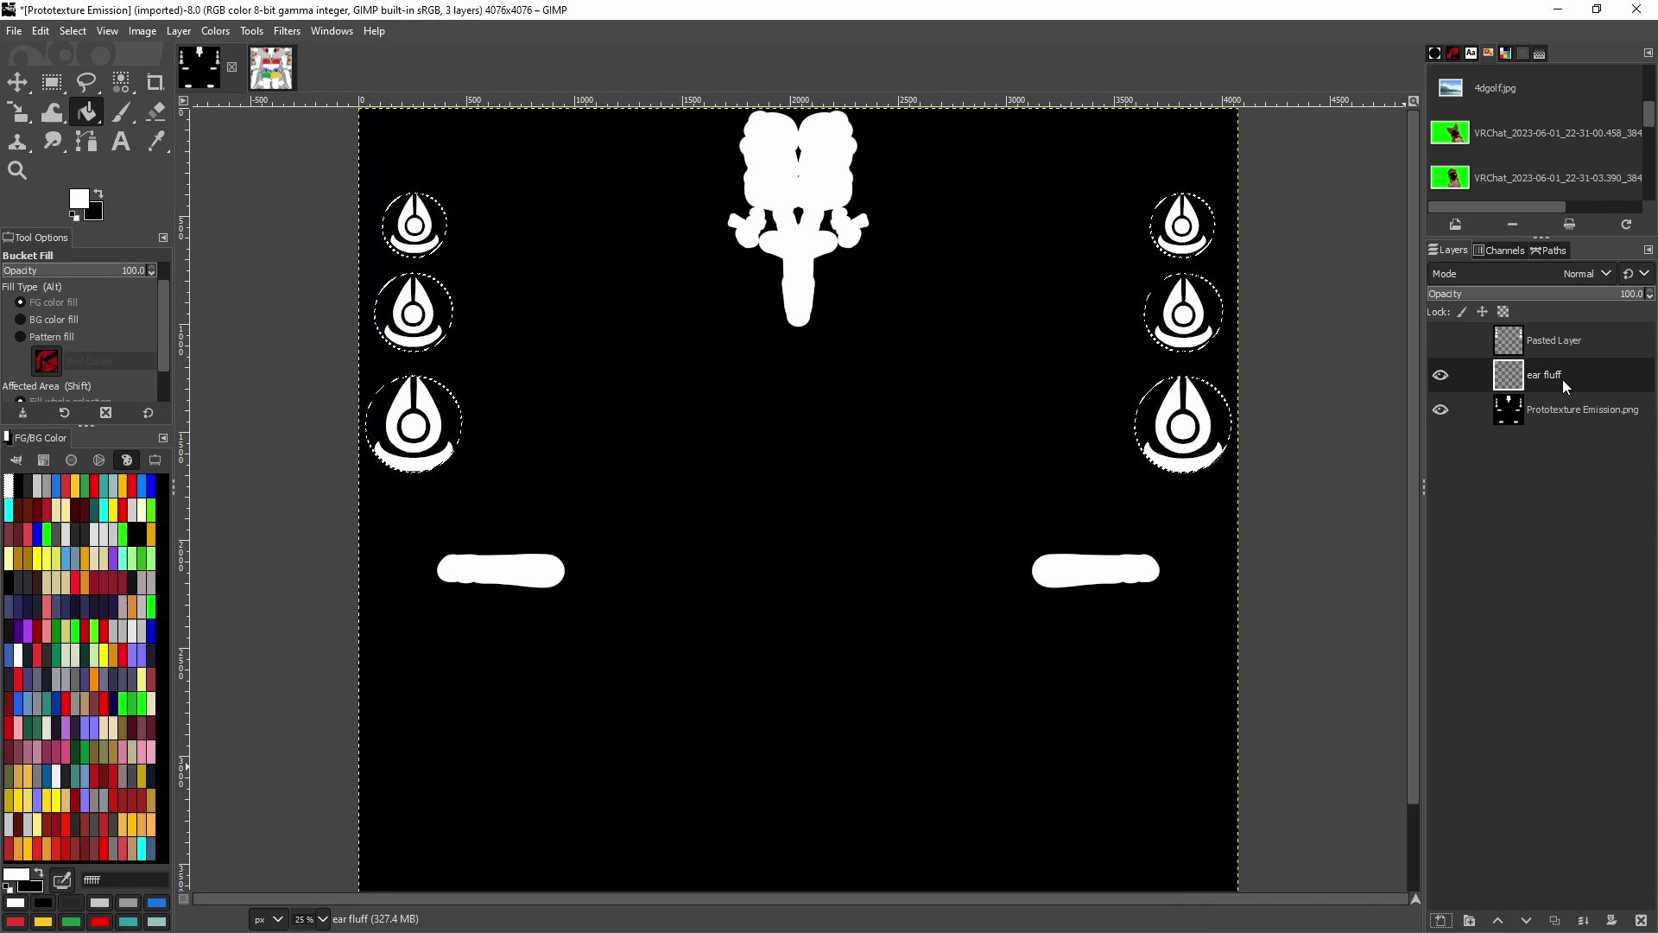
type("cover")
key("Return")
key("x")
- Export the image over Prototexture Emission.png in the Funky project's Assets\NKD Protogen\Textures folder
key("ctrl+shift+e")
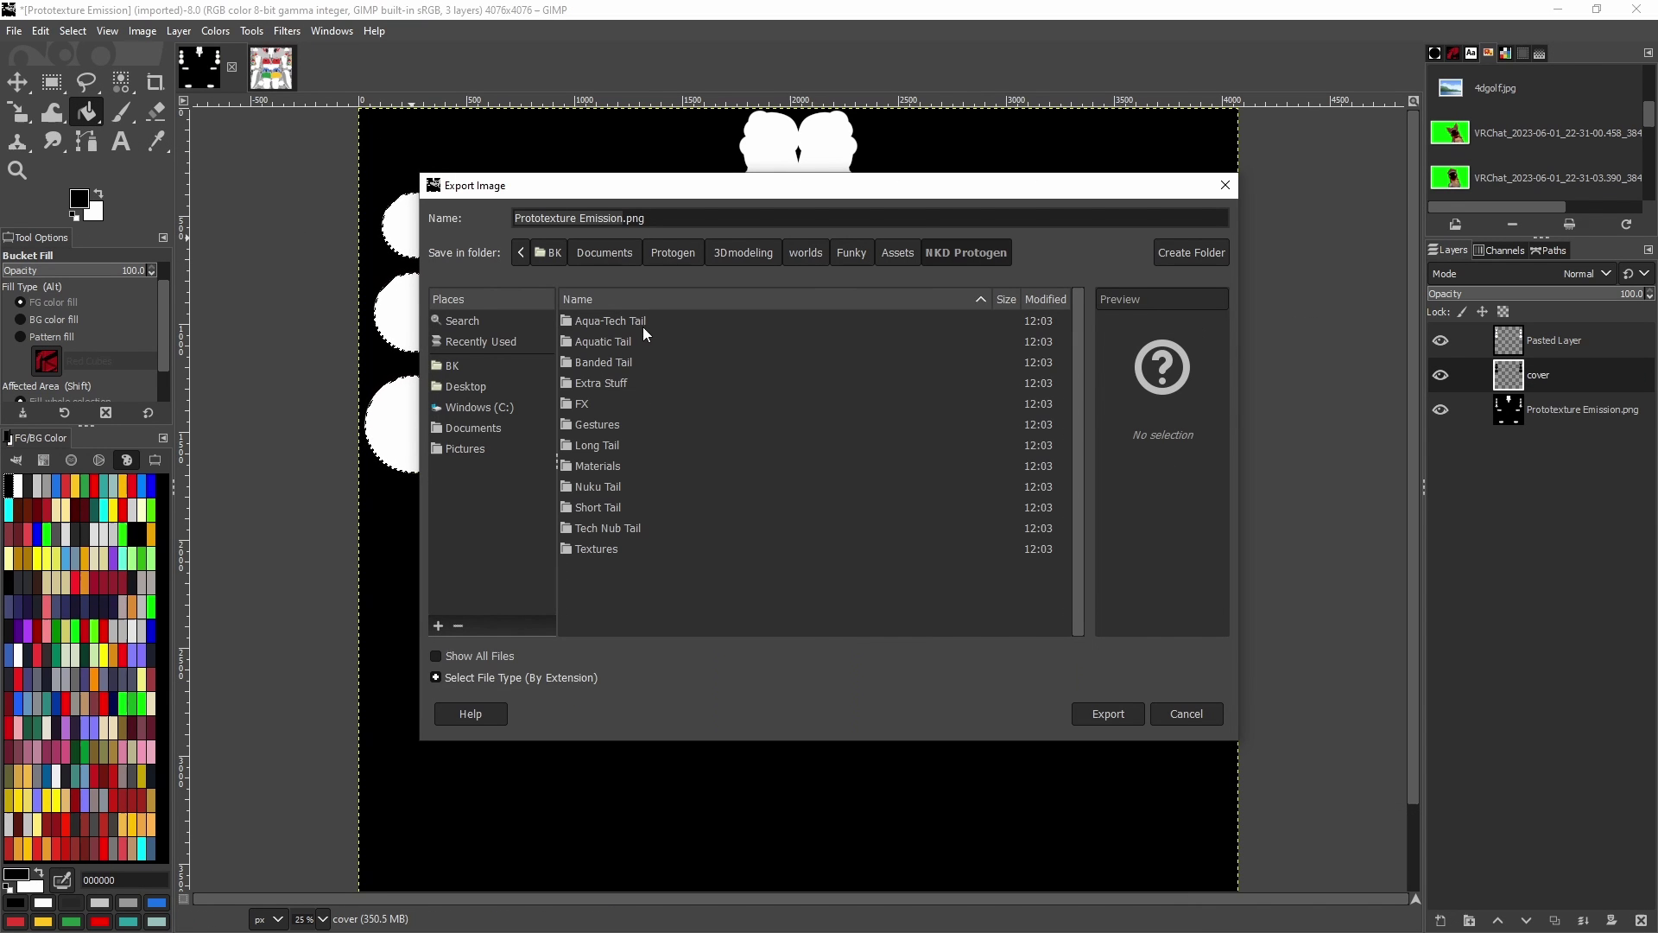
double_click(609, 557)
left_click(656, 362)
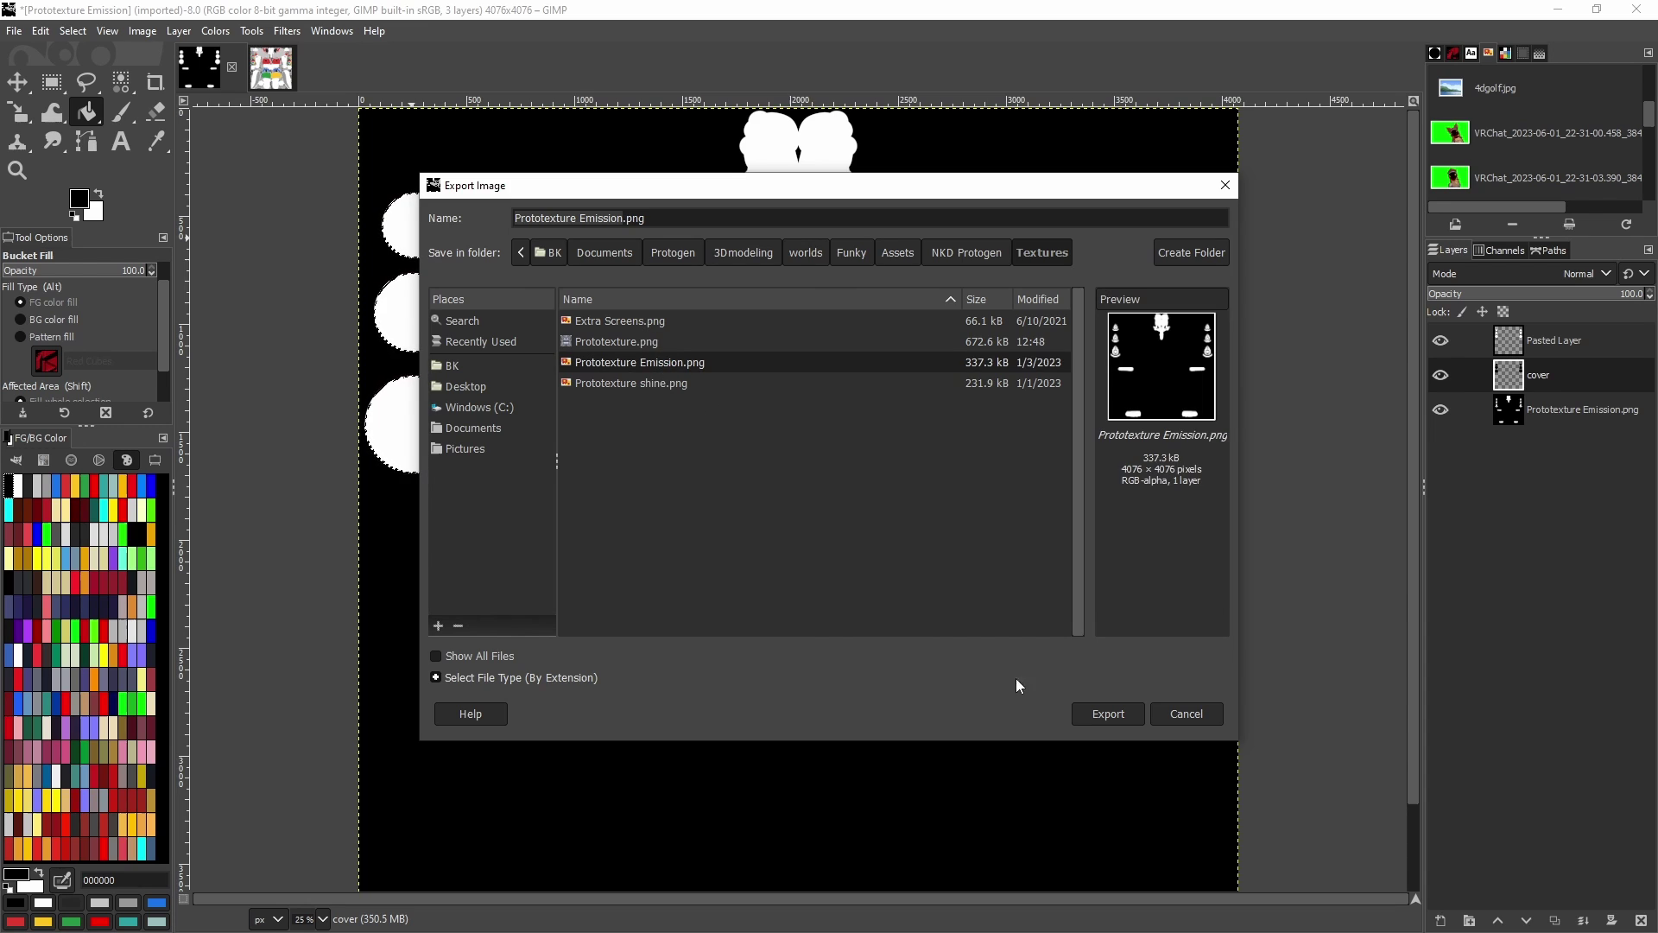
left_click(1108, 714)
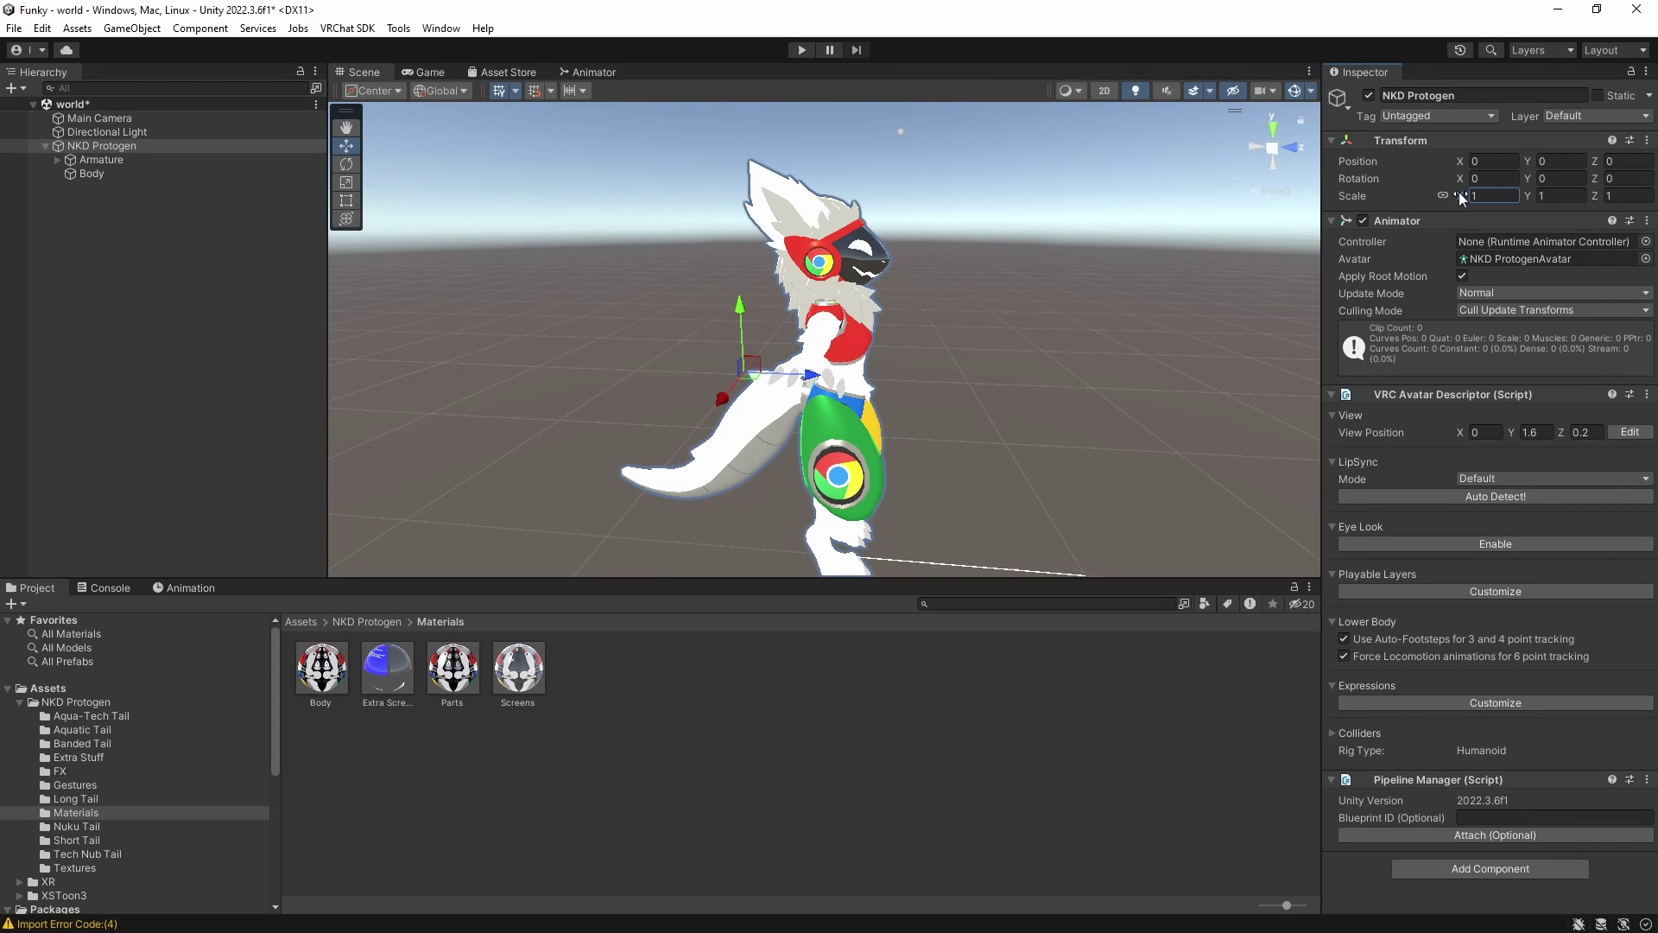
- Switch to Unity and scale the NKD Protogen object uniformly to 1.27
left_click_drag(1461, 196, 1473, 194)
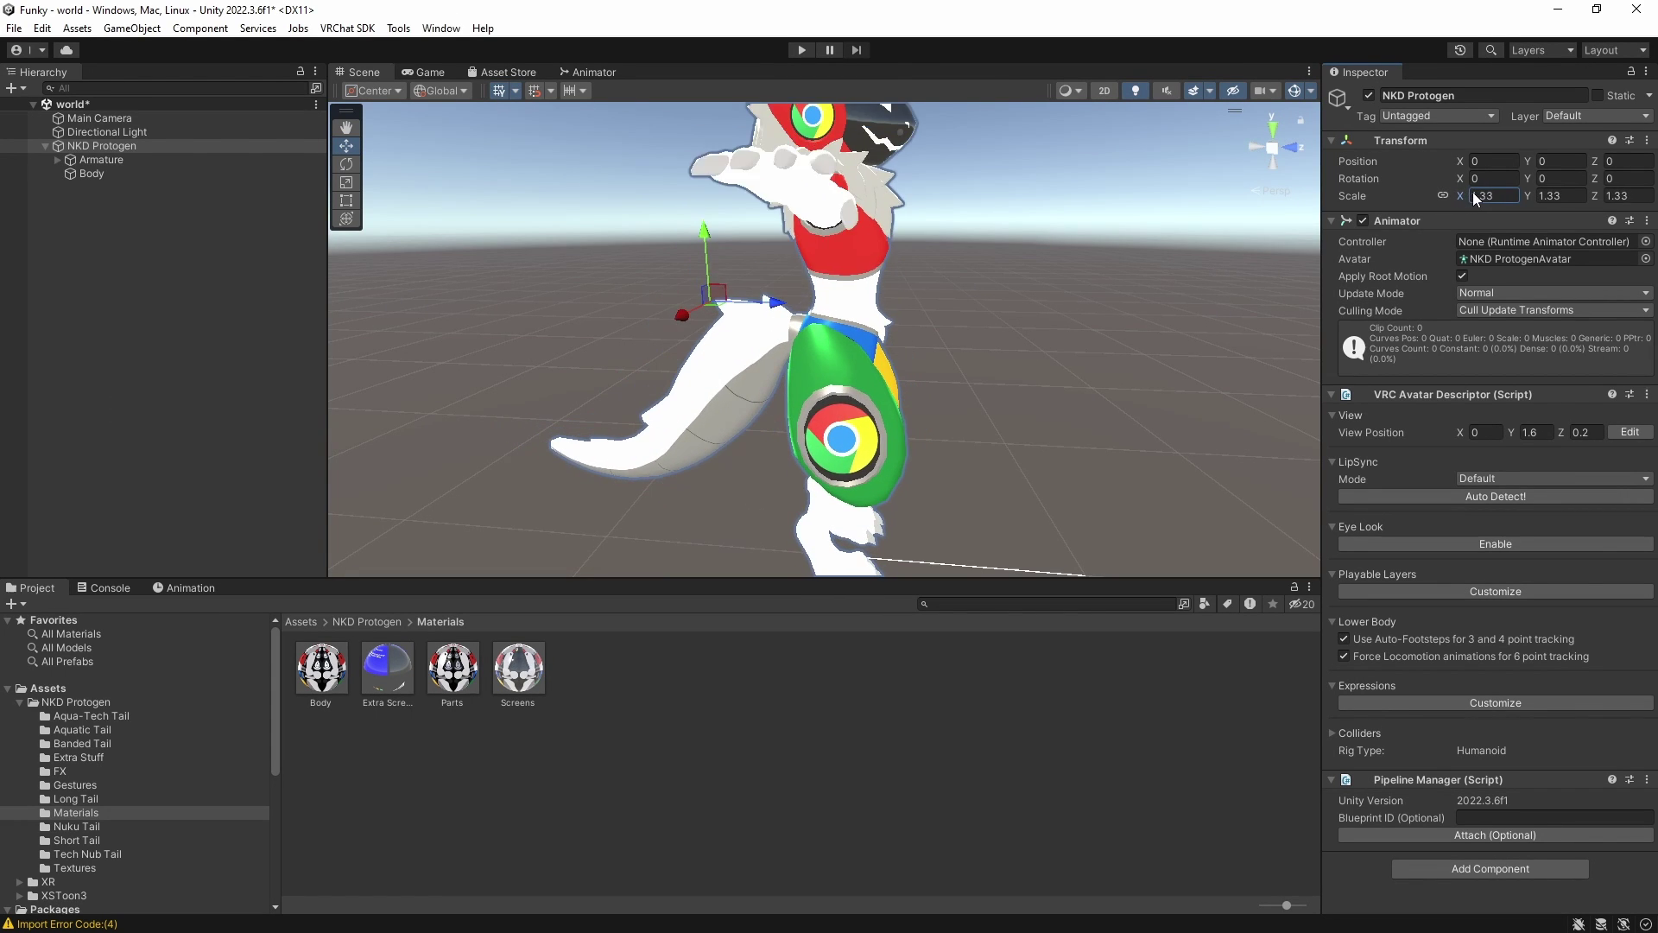
left_click_drag(1473, 194, 1470, 191)
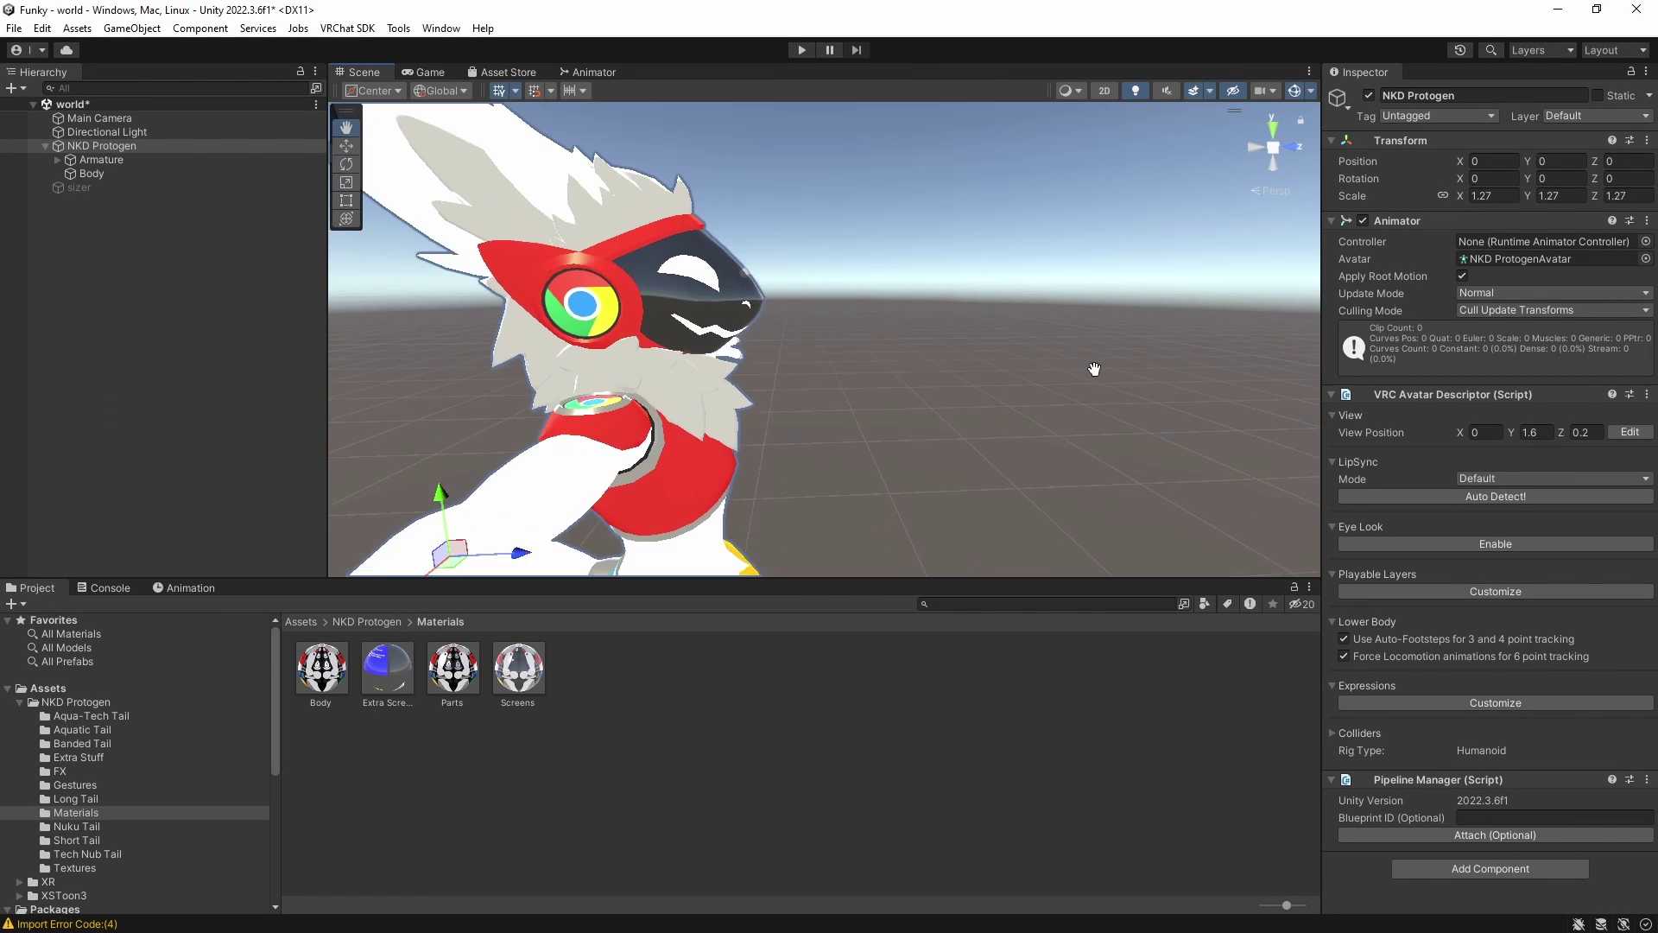
- Edit the avatar descriptor's view position, placing it between the eyes at about Y 1.608, Z 0.152
middle_click_drag(1095, 366, 1091, 377)
left_click(1629, 433)
scroll(868, 324, "up", 3)
middle_click_drag(868, 324, 898, 294)
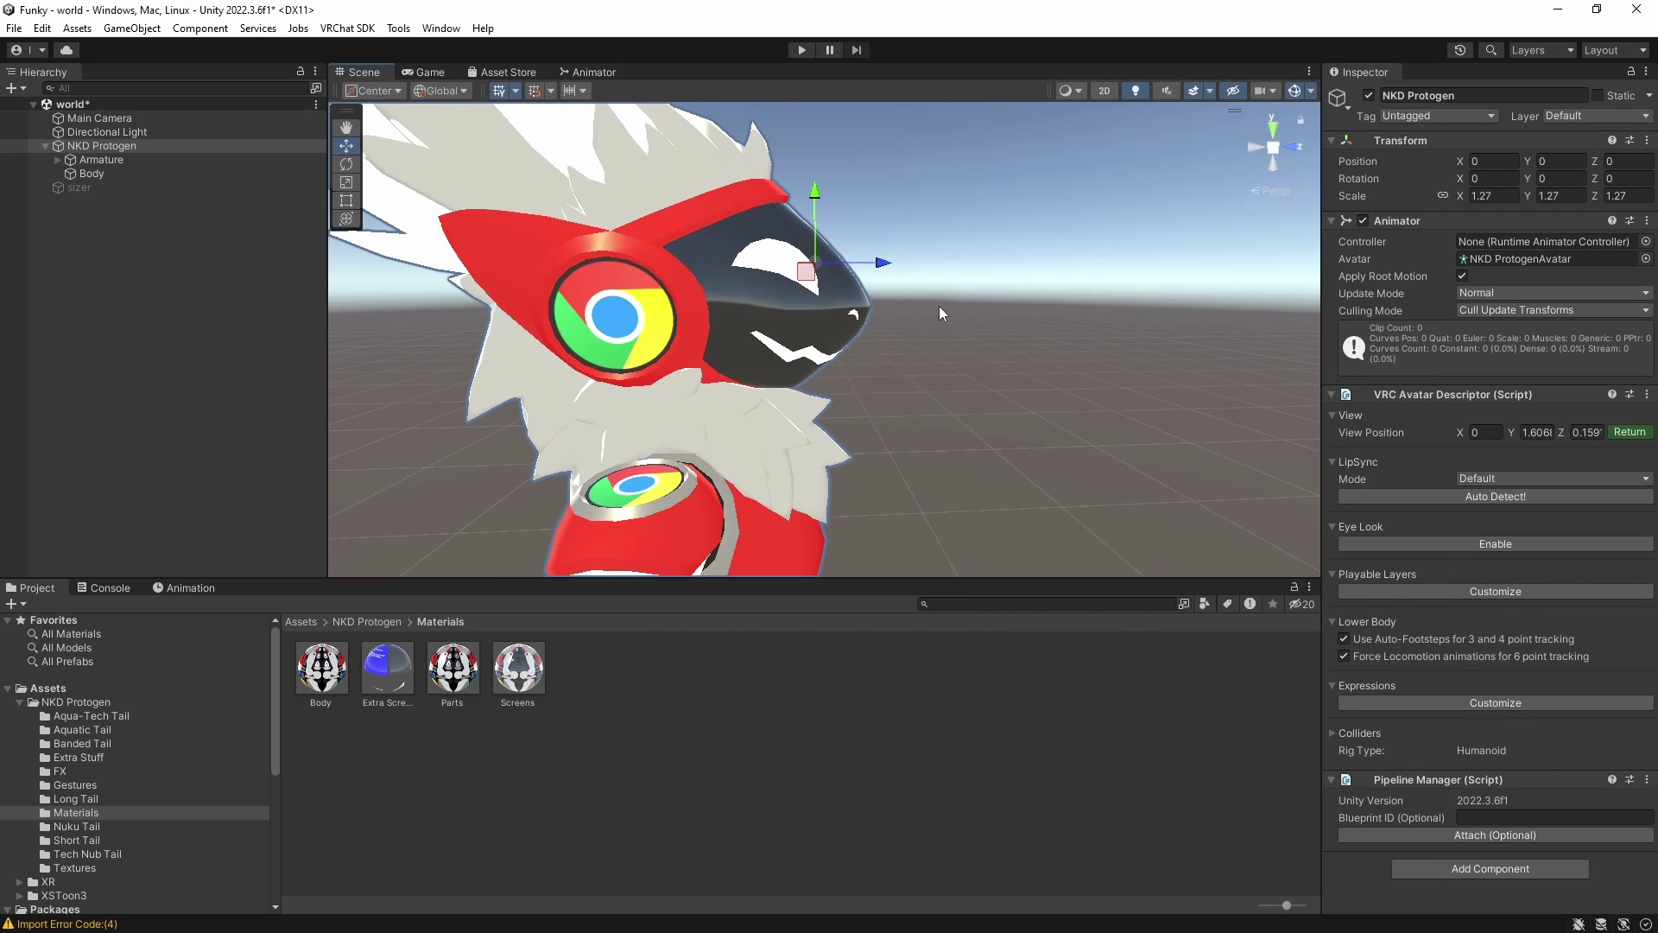
- Customize the playable layers, assigning _ProtoGestures to Gesture, _DefaultActions to Action and _ProtoFX to FX
left_click(1431, 591)
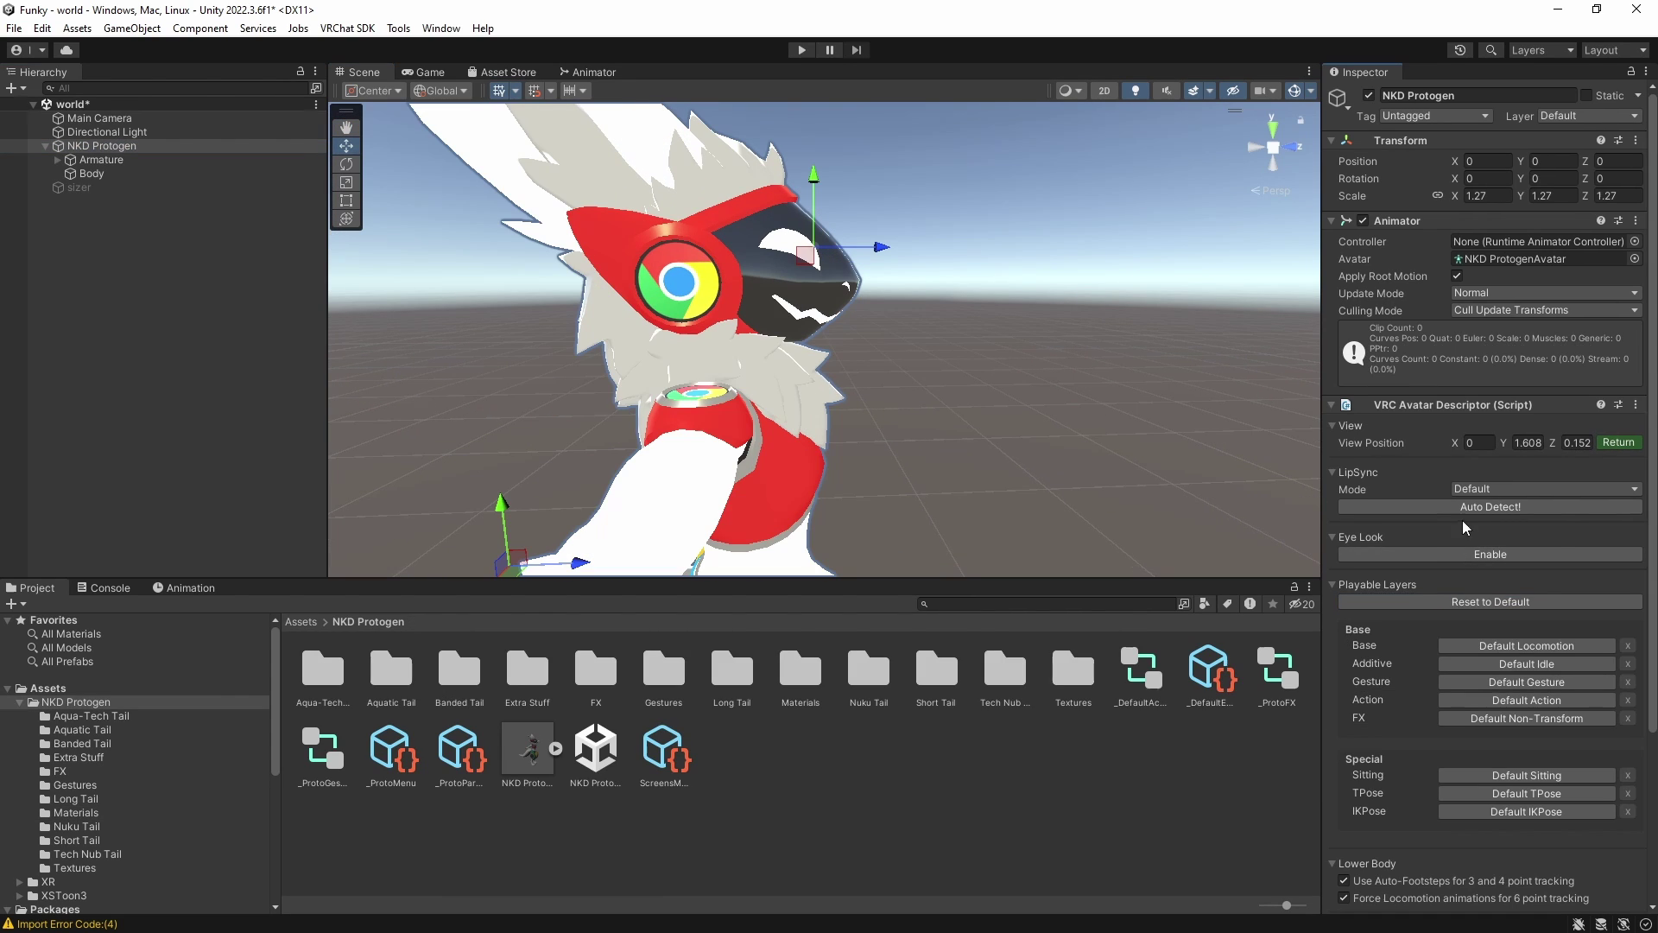
scroll(1463, 520, "down", 5)
left_click(1555, 466)
left_click(1553, 483)
left_click(1552, 501)
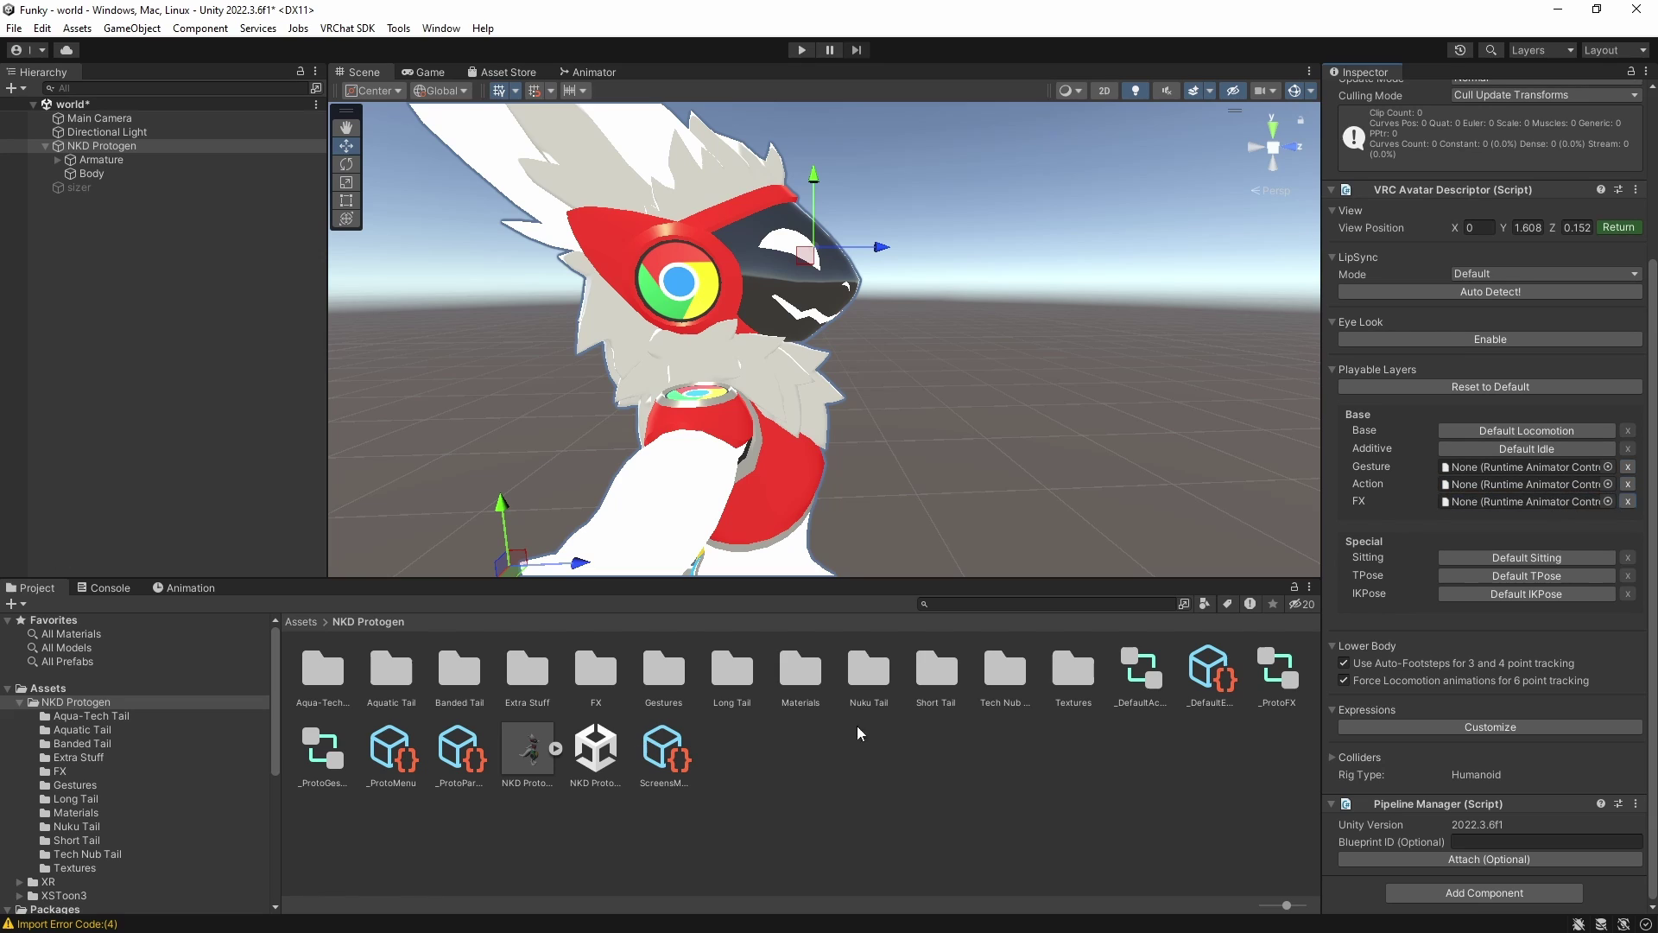
left_click_drag(1280, 562, 1497, 473)
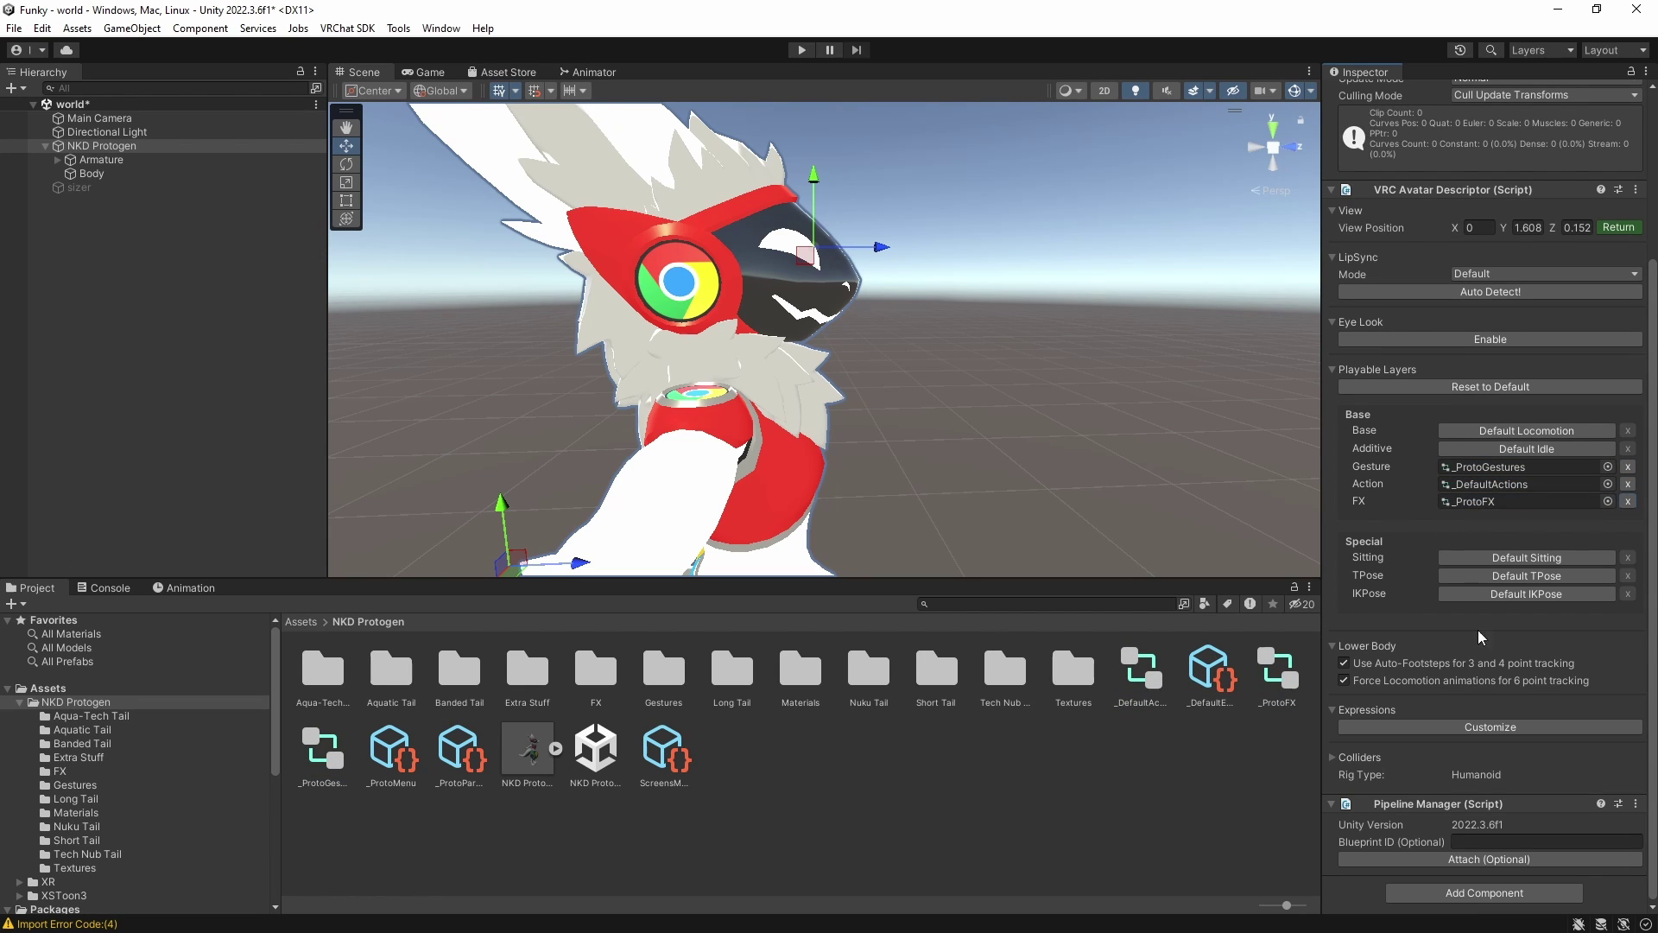
- Customize the avatar's expressions, assigning _ProtoMenu as the menu and _ProtoParams as the parameters
left_click(1399, 728)
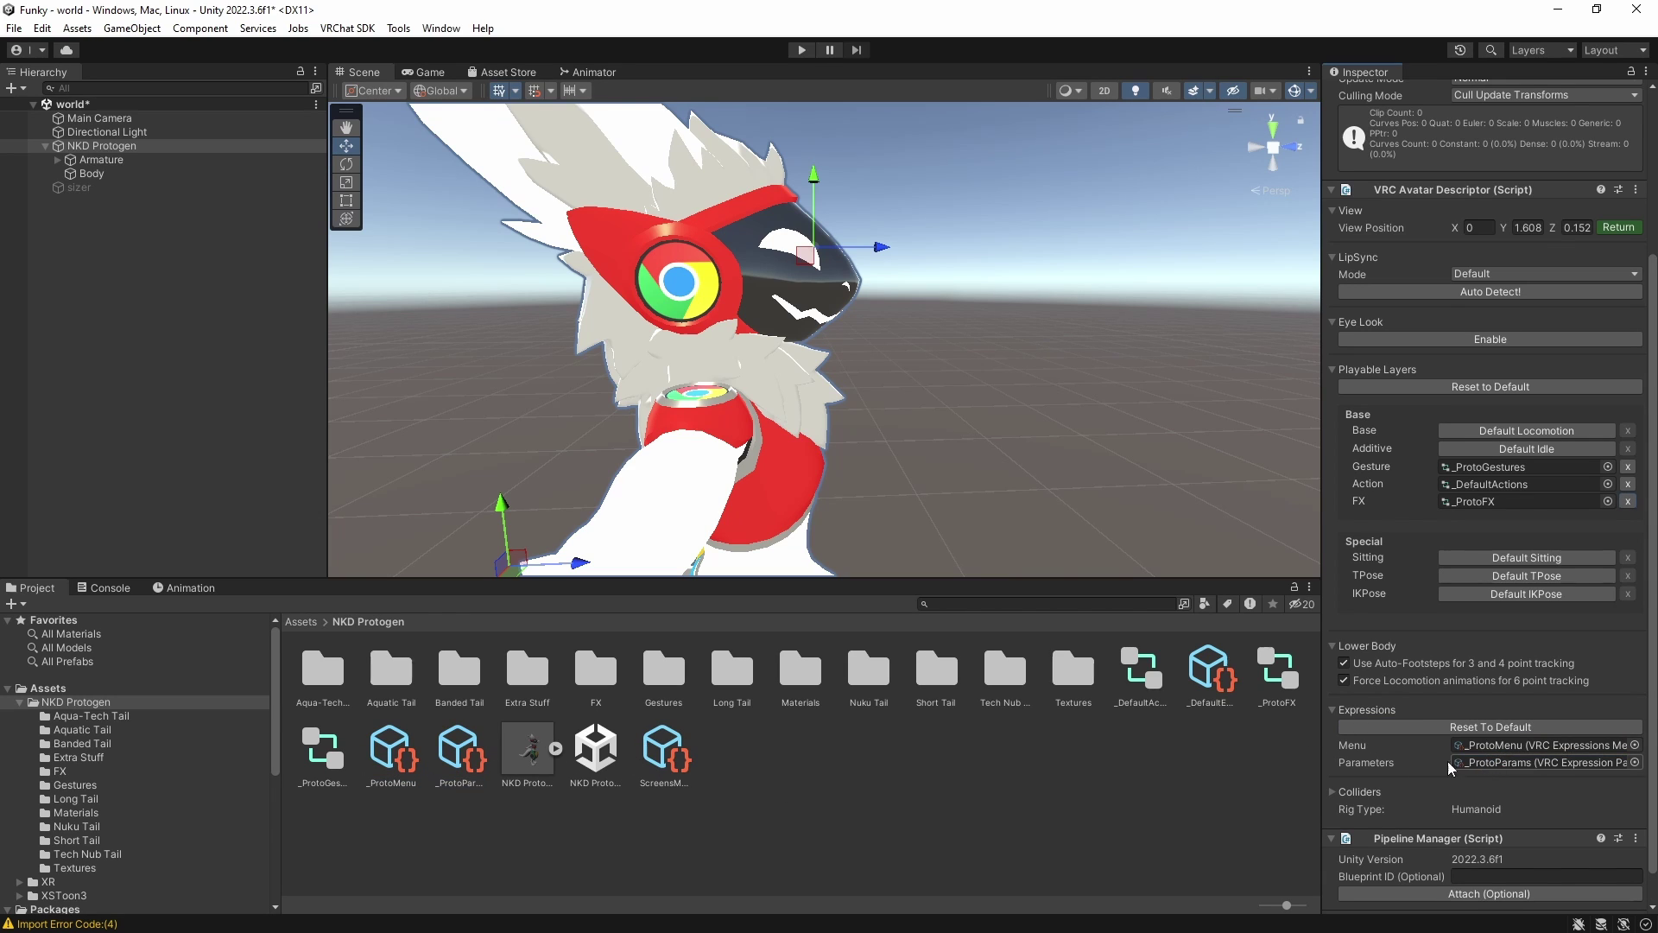
scroll(1391, 781, "down", 1)
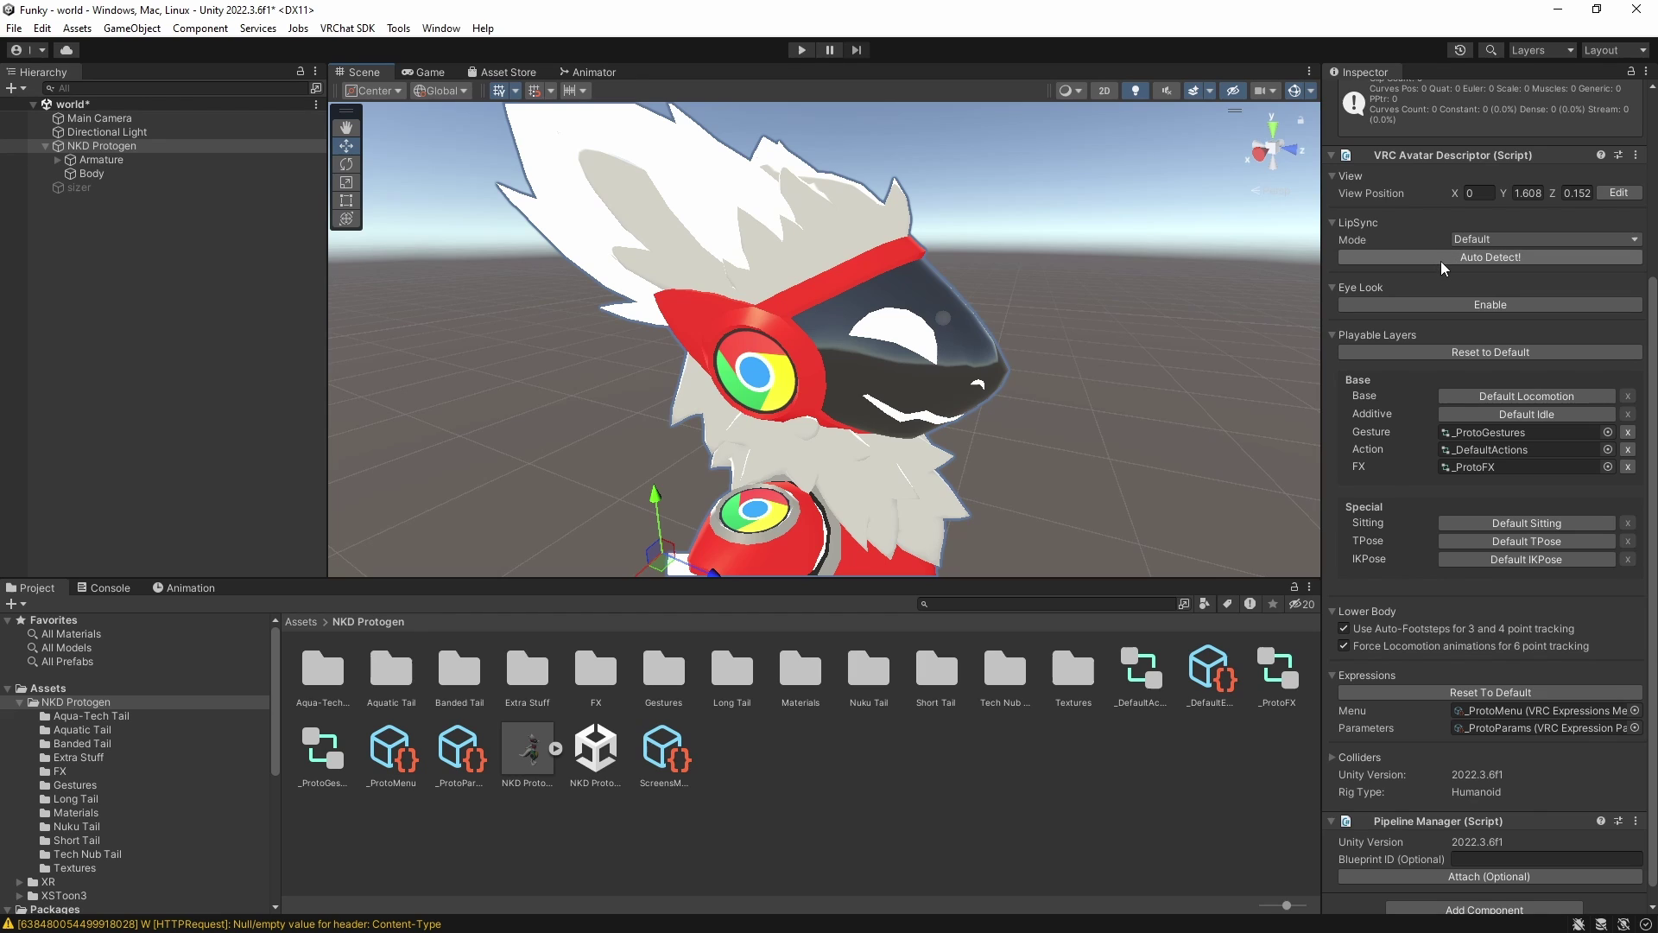
- Run lip-sync auto-detection on the NKD Protogen avatar descriptor and open the VRChat SDK control panel
left_click(1440, 259)
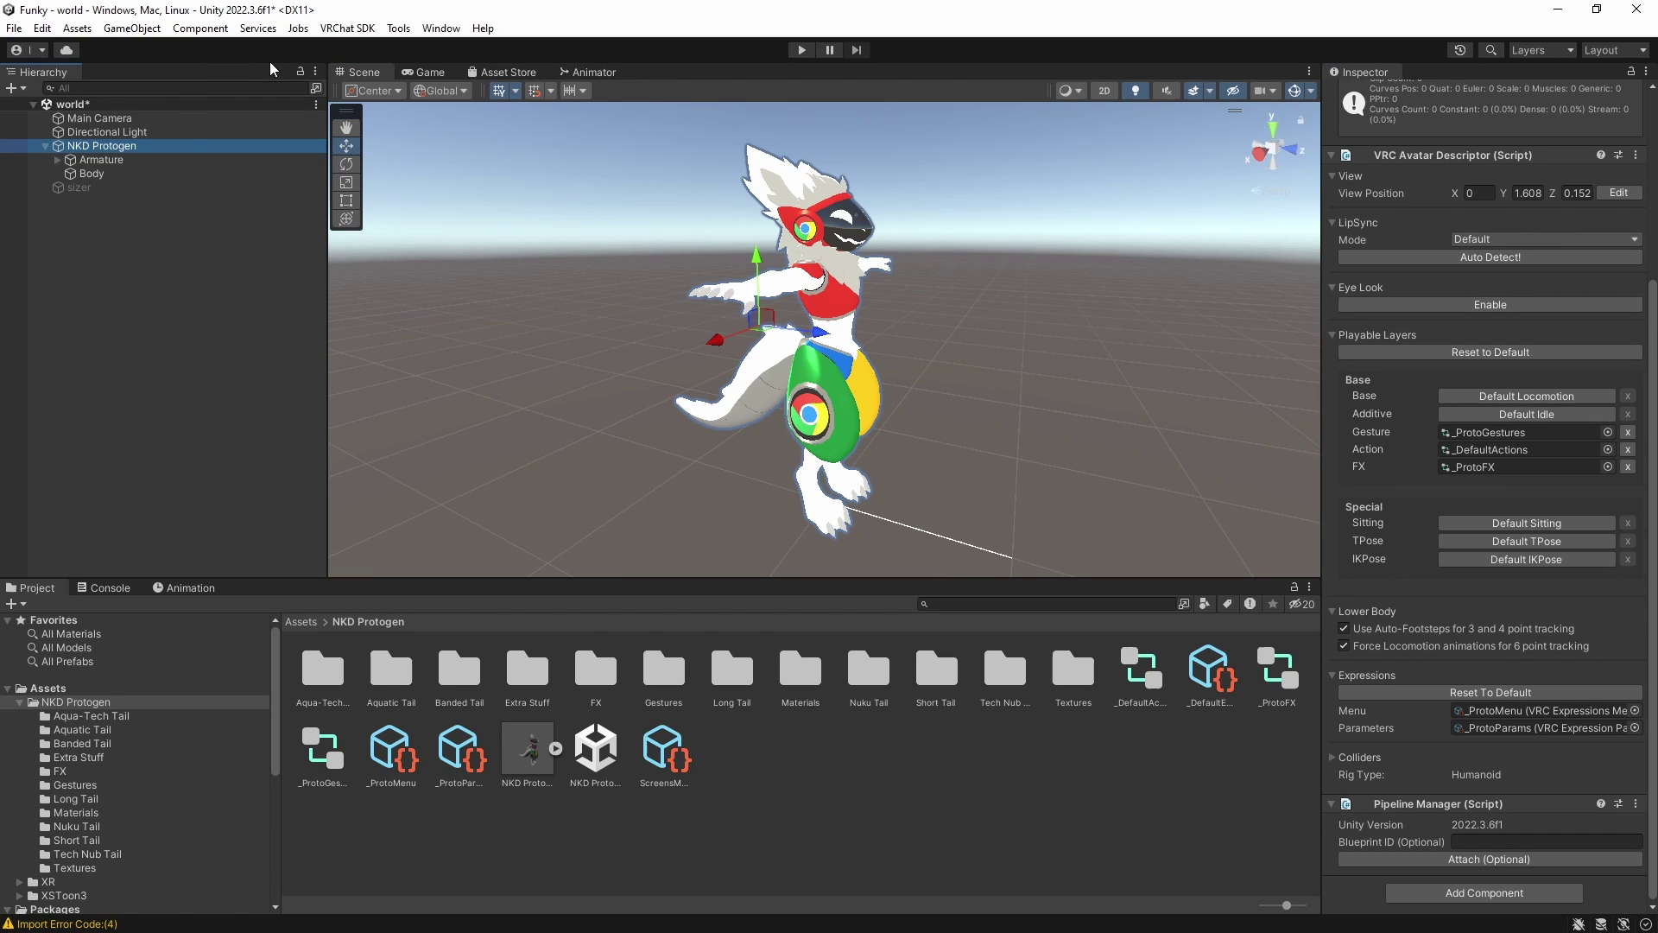
left_click(348, 28)
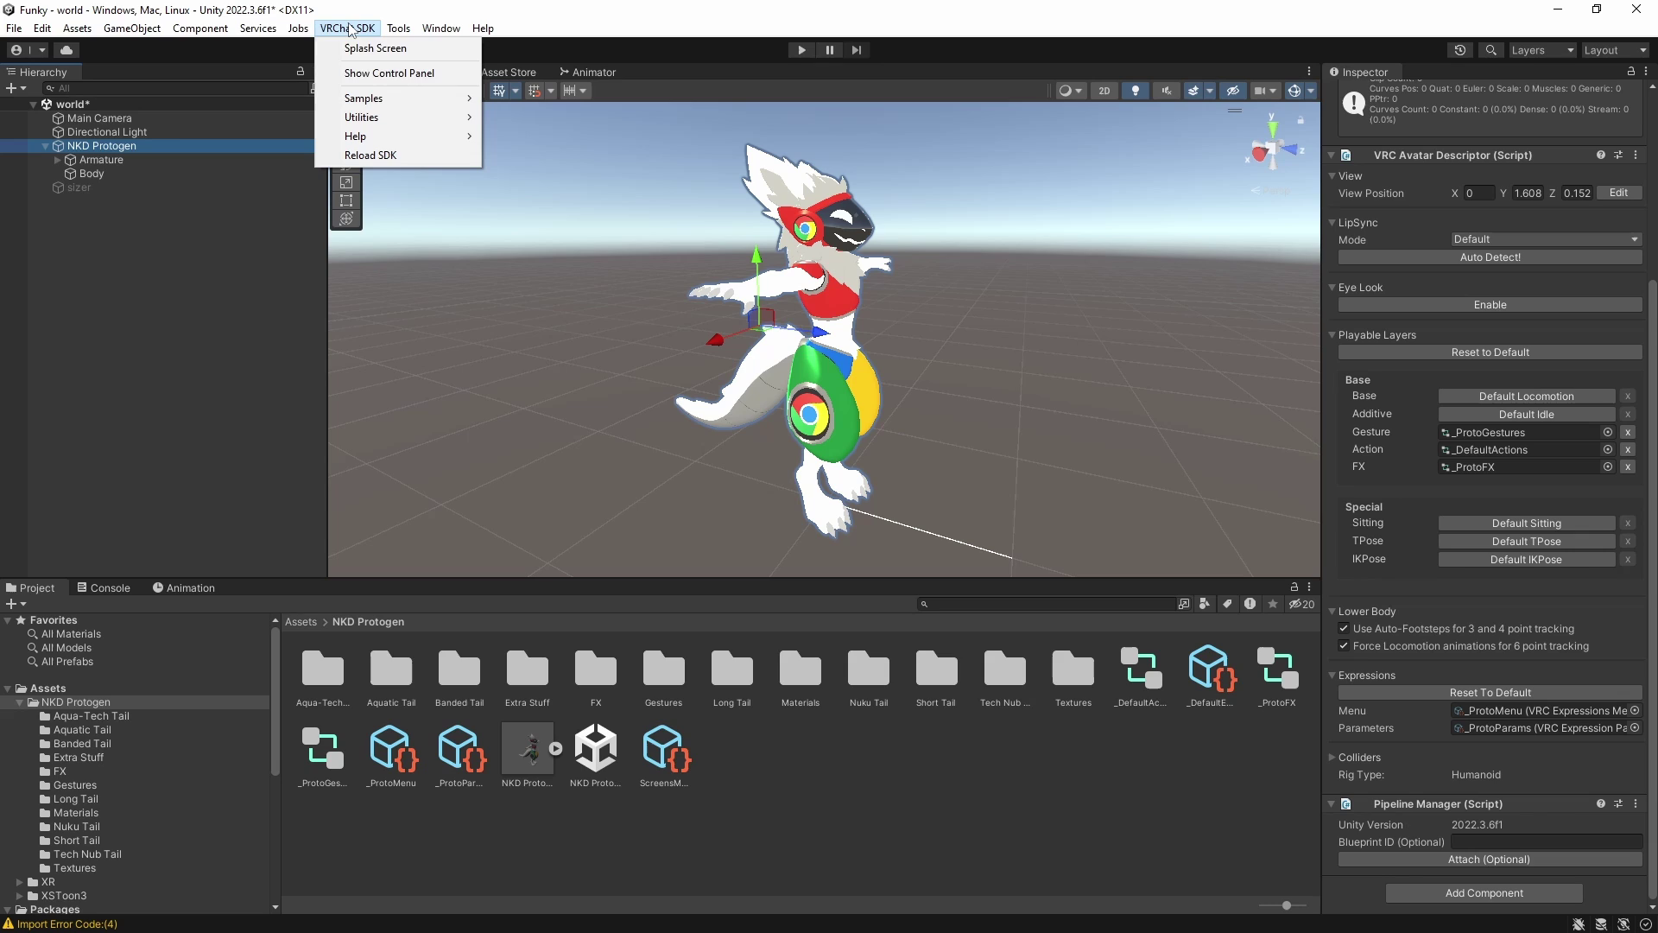
left_click(367, 74)
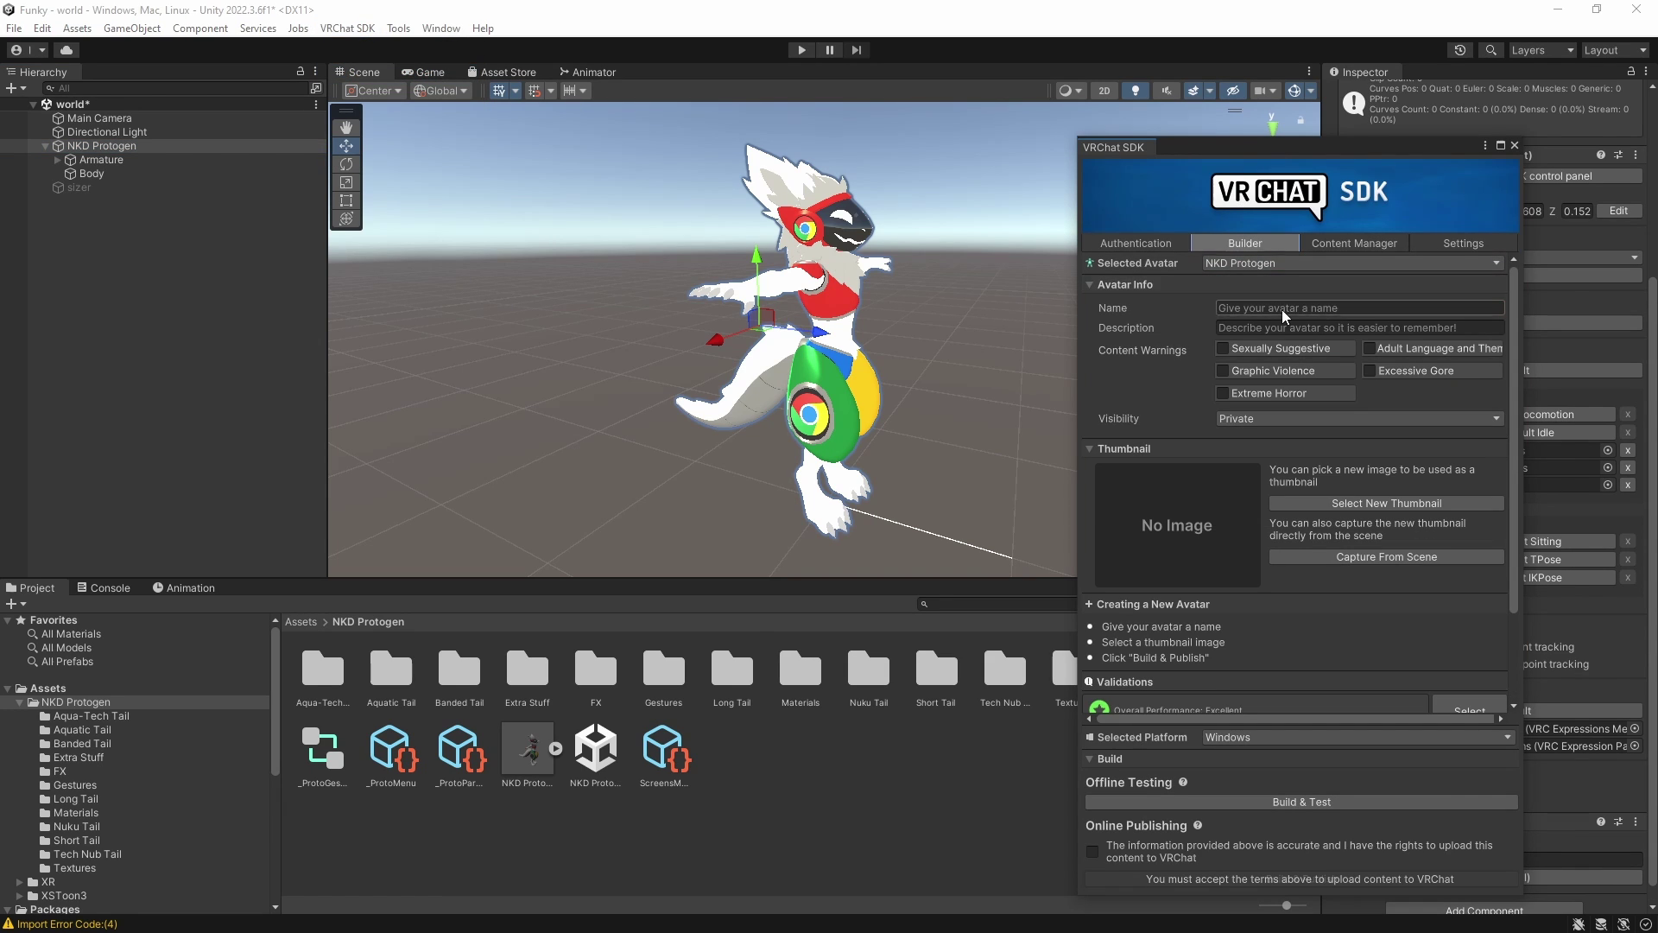
- Name the avatar BrowserGen and enter AAAAAAAA as its description
left_click(1282, 309)
type("BrowserGen")
left_click(1275, 328)
type("AAAAAAAA")
- Capture the avatar thumbnail from the scene, framed on the head, with a filled background and a background colour picked for it
left_click(1387, 557)
scroll(993, 315, "up", 8)
middle_click_drag(960, 282, 1034, 363)
left_click(1393, 502)
left_click(1437, 520)
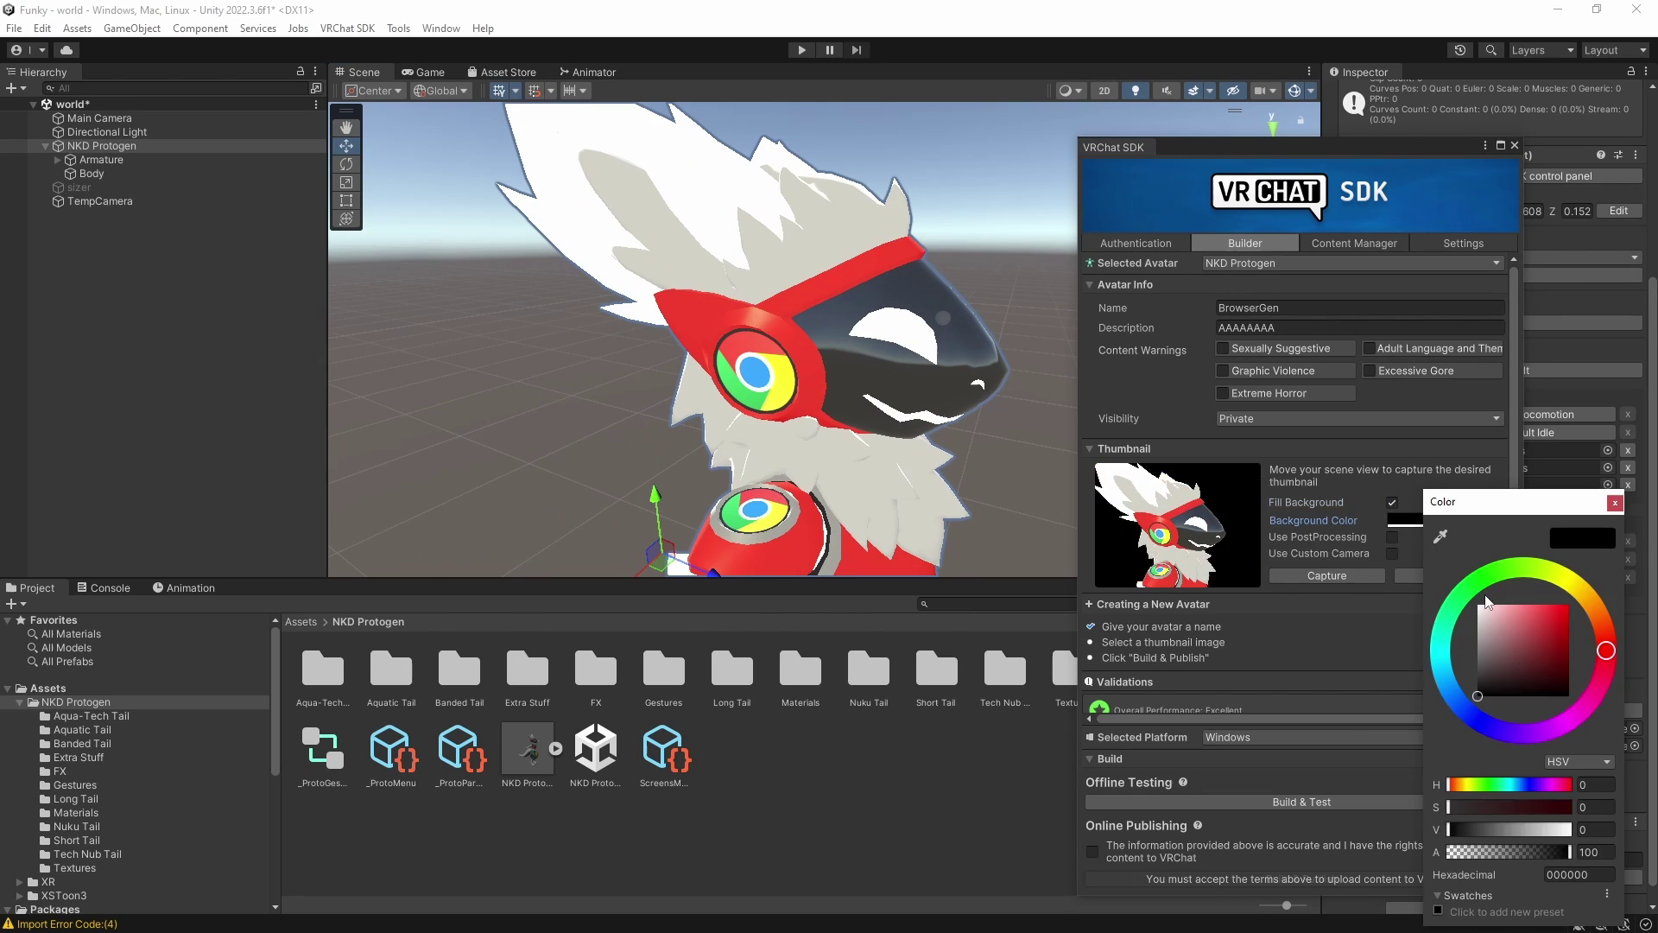
left_click_drag(1499, 639, 1472, 701)
left_click(1327, 620)
left_click(1327, 575)
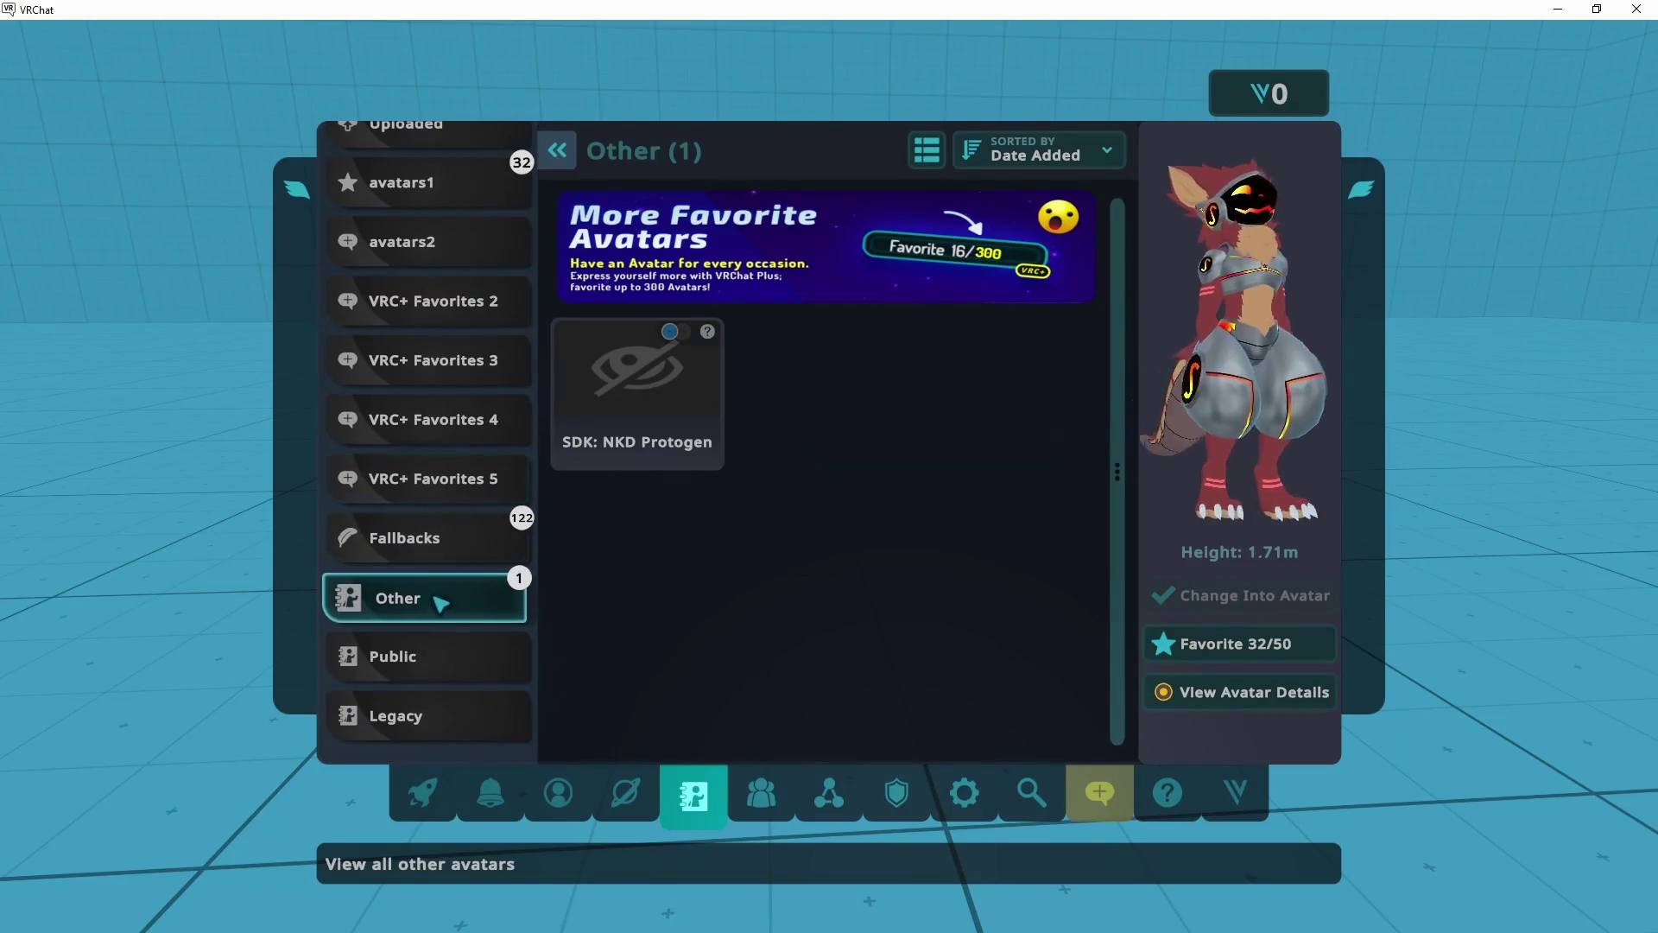
- Switch to VRChat, change into the SDK: NKD Protogen test avatar and return to the world
left_click(636, 432)
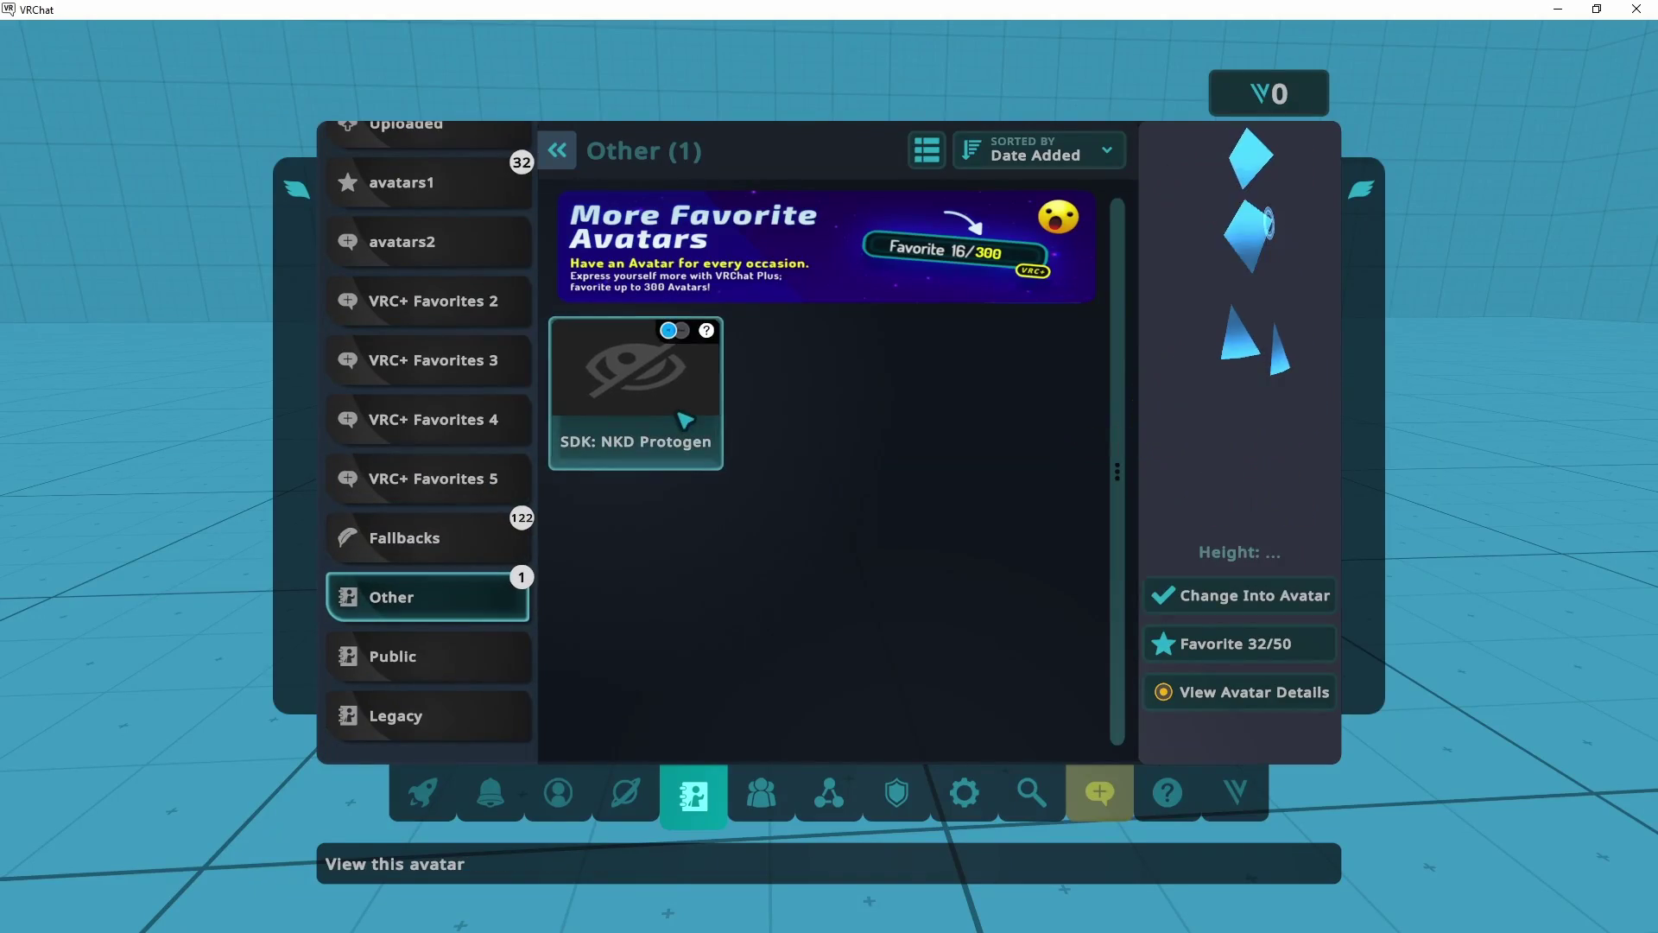
left_click(1284, 600)
key("Escape")
key("Escape")
key("Escape")
- Go through the radial menu and examine the test avatar's look in a mirror
key("r")
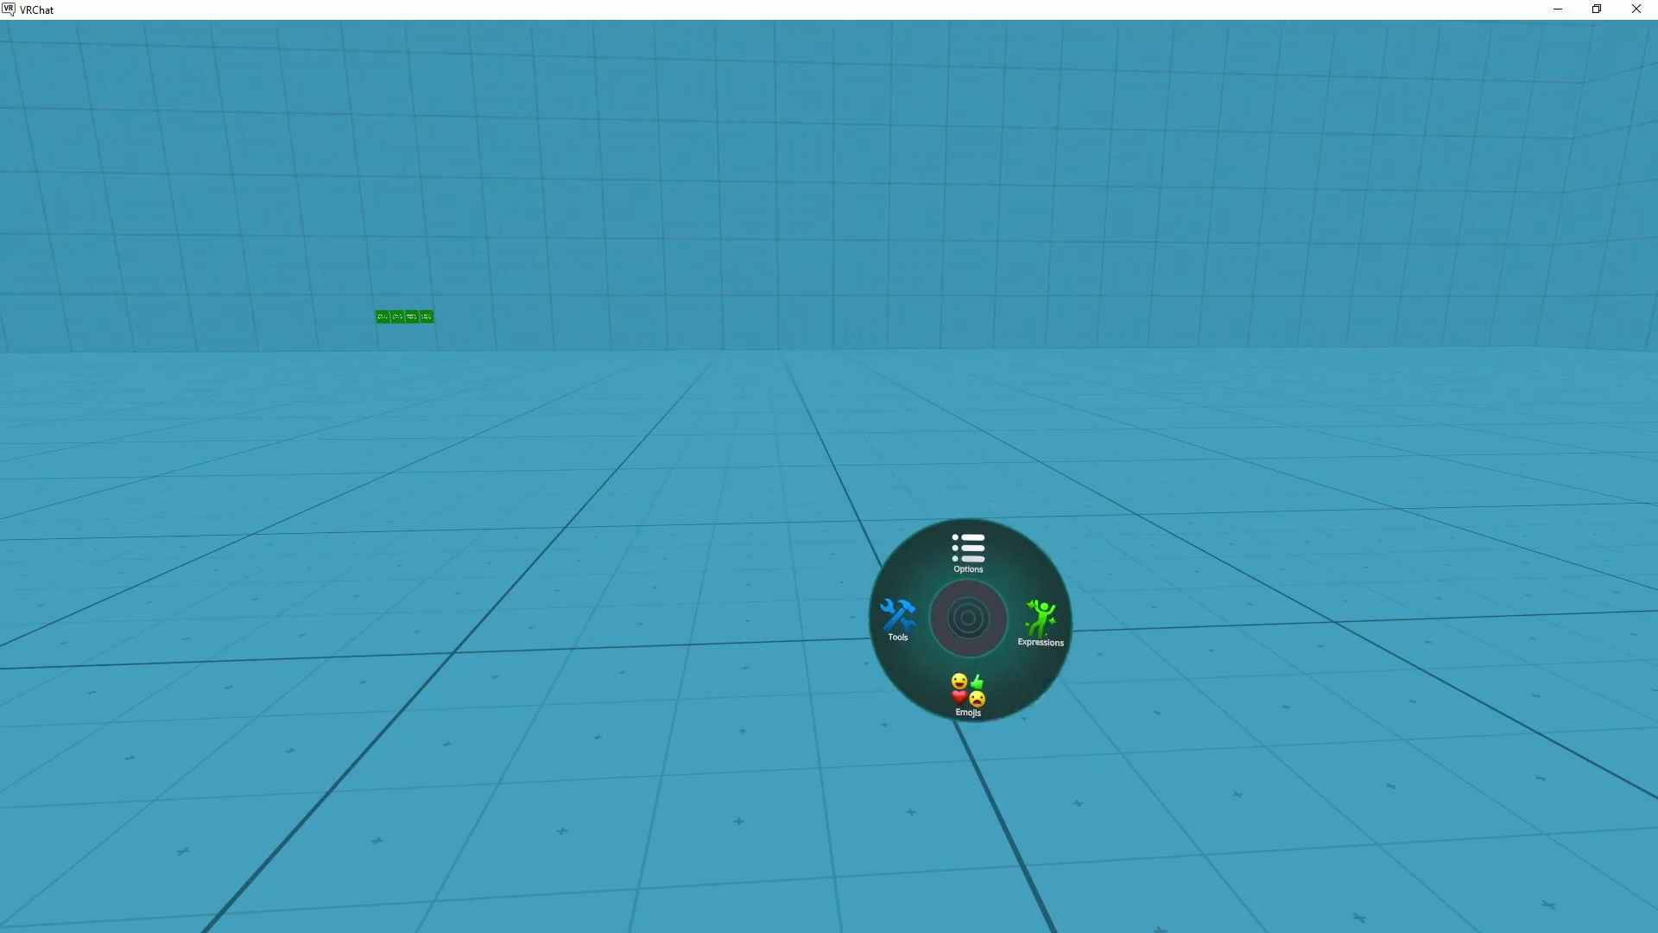
left_click(986, 616)
left_click(986, 616)
left_click(951, 614)
left_click(983, 606)
key("r")
key("s")
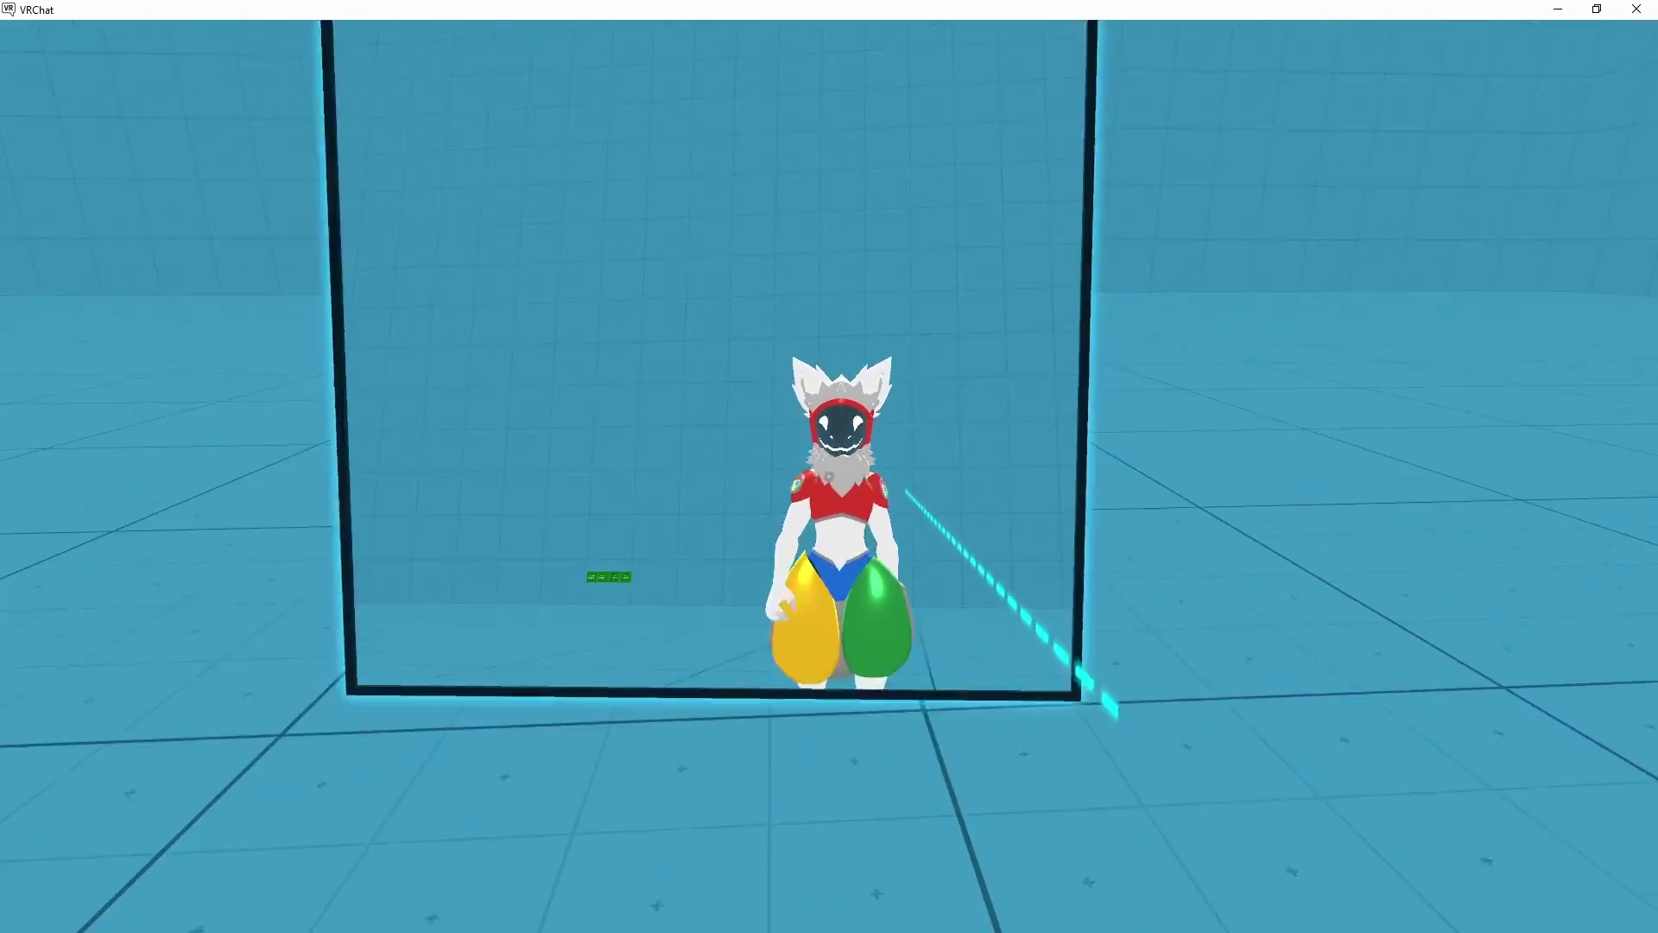
key("w")
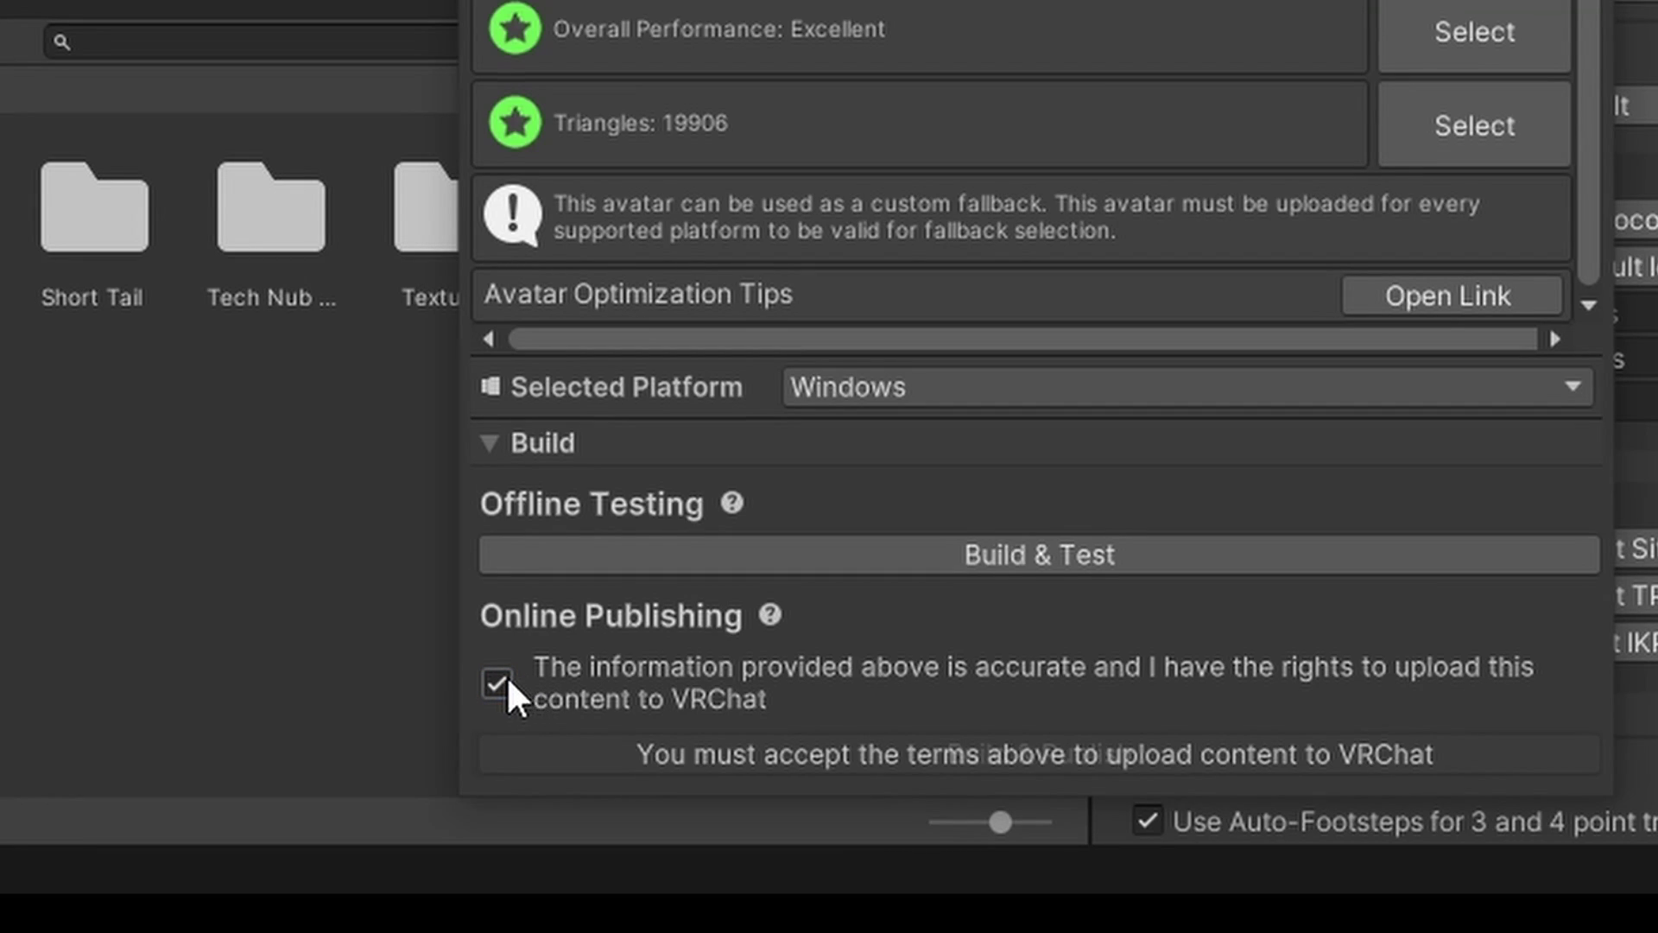
- Switch to Unity and publish the avatar to VRChat for Windows with the upload-rights statement accepted
left_click(866, 745)
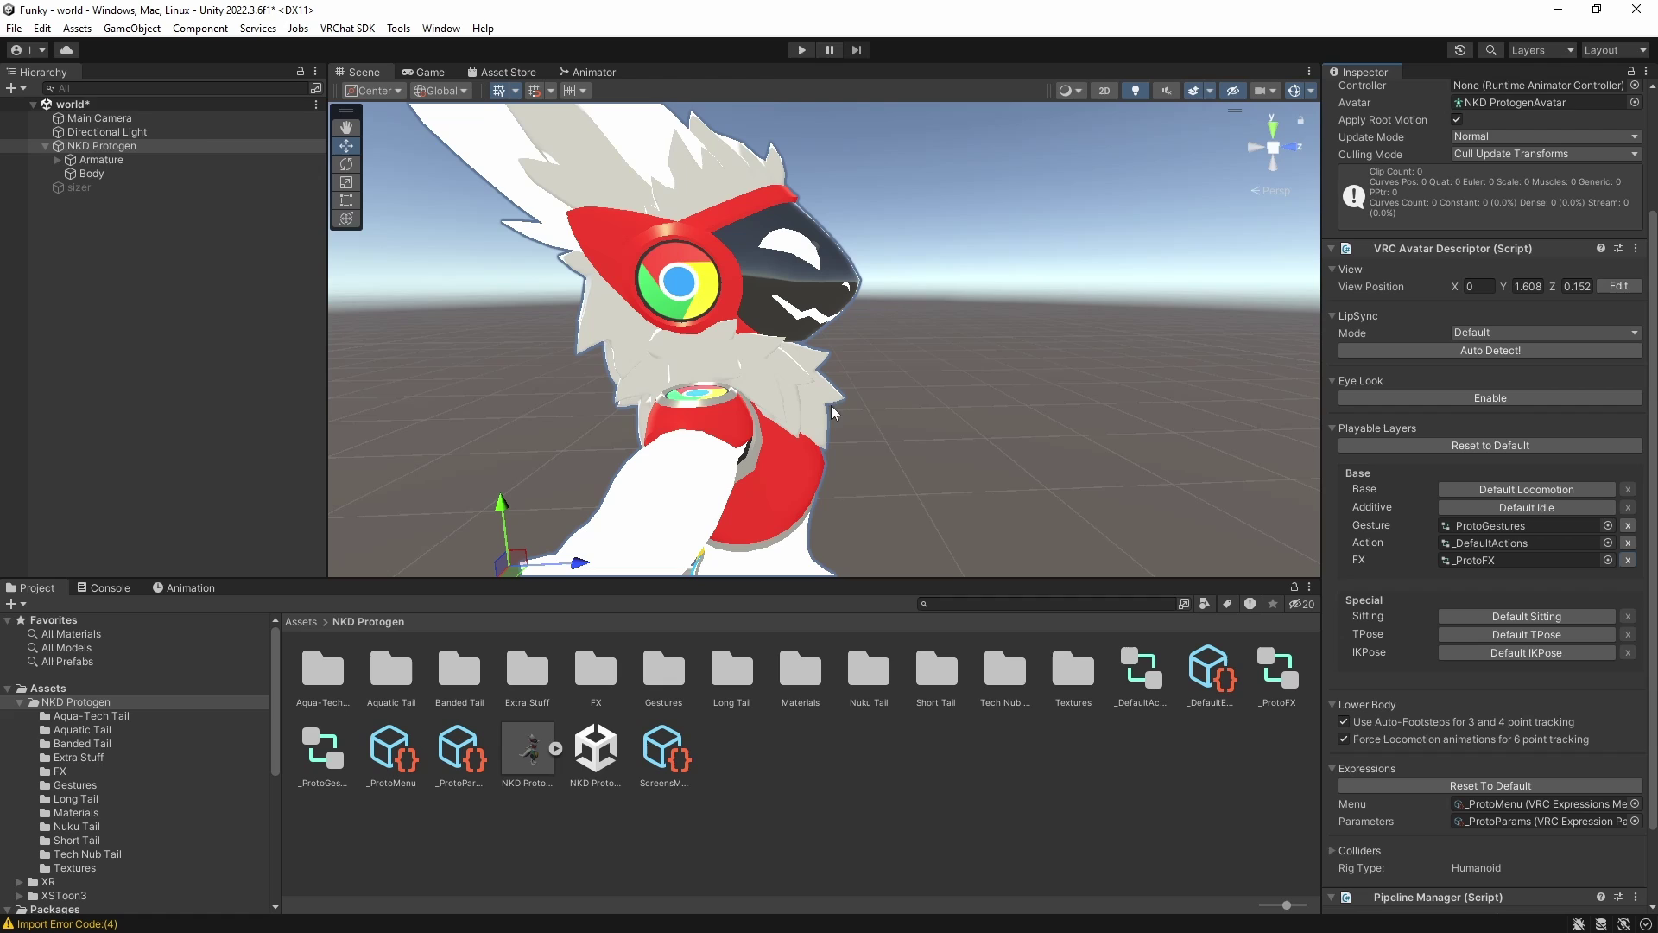
- Examine the Body mesh in the scene along with its Skinned Mesh Renderer settings and materials
left_click(91, 174)
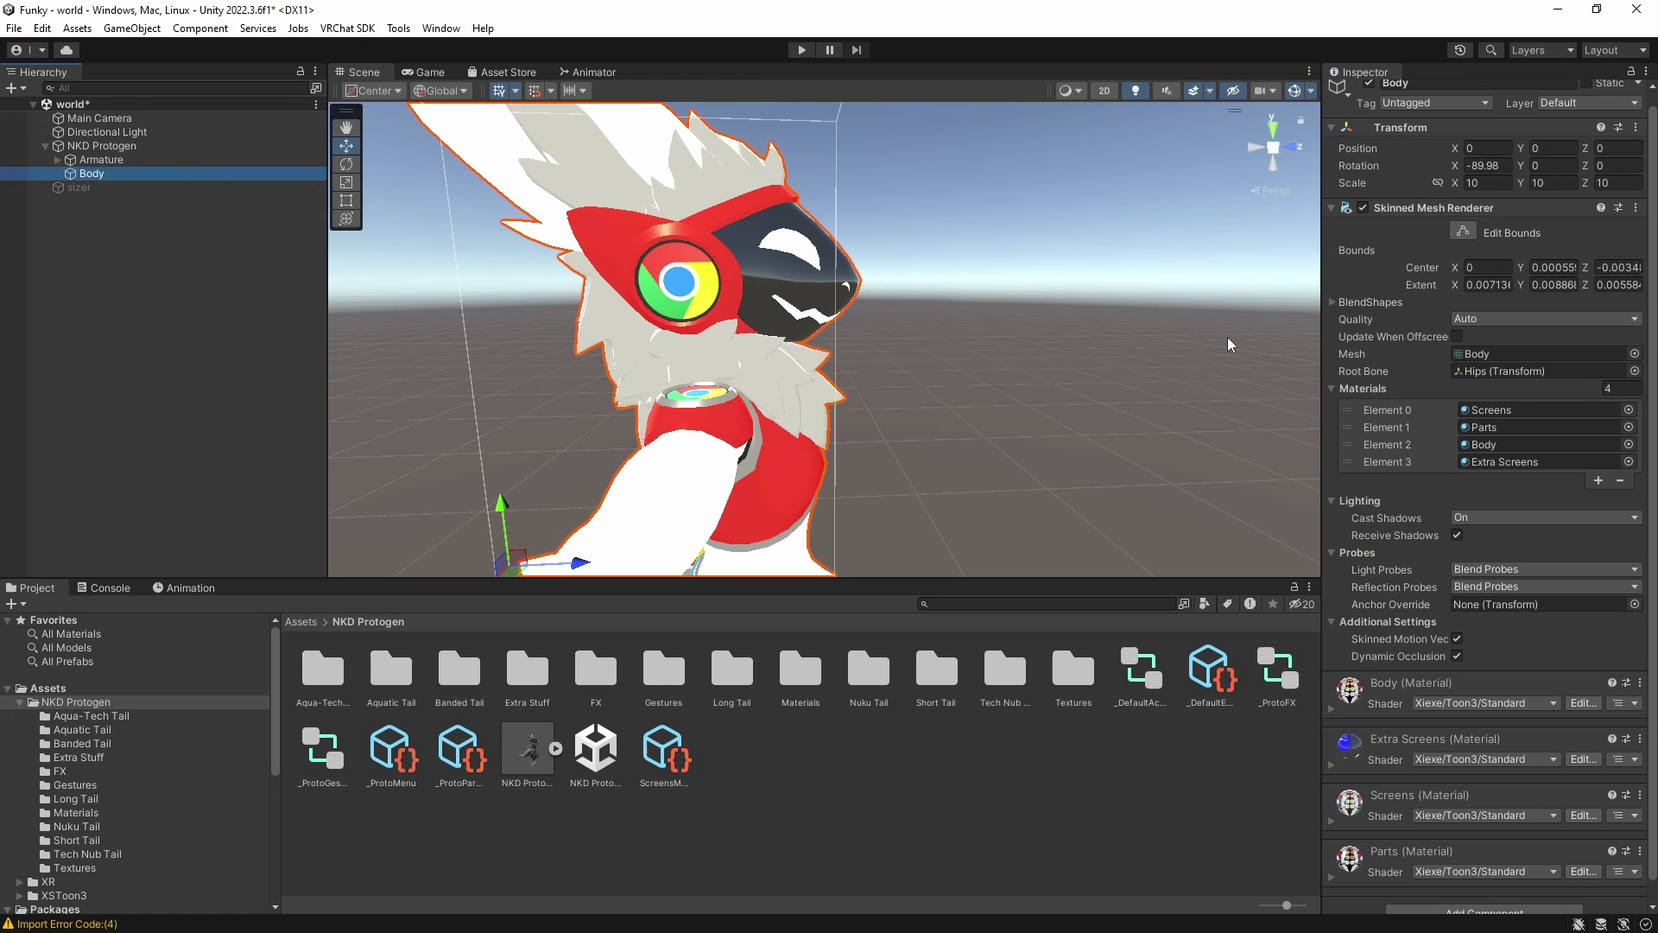
left_click(86, 160)
double_click(91, 173)
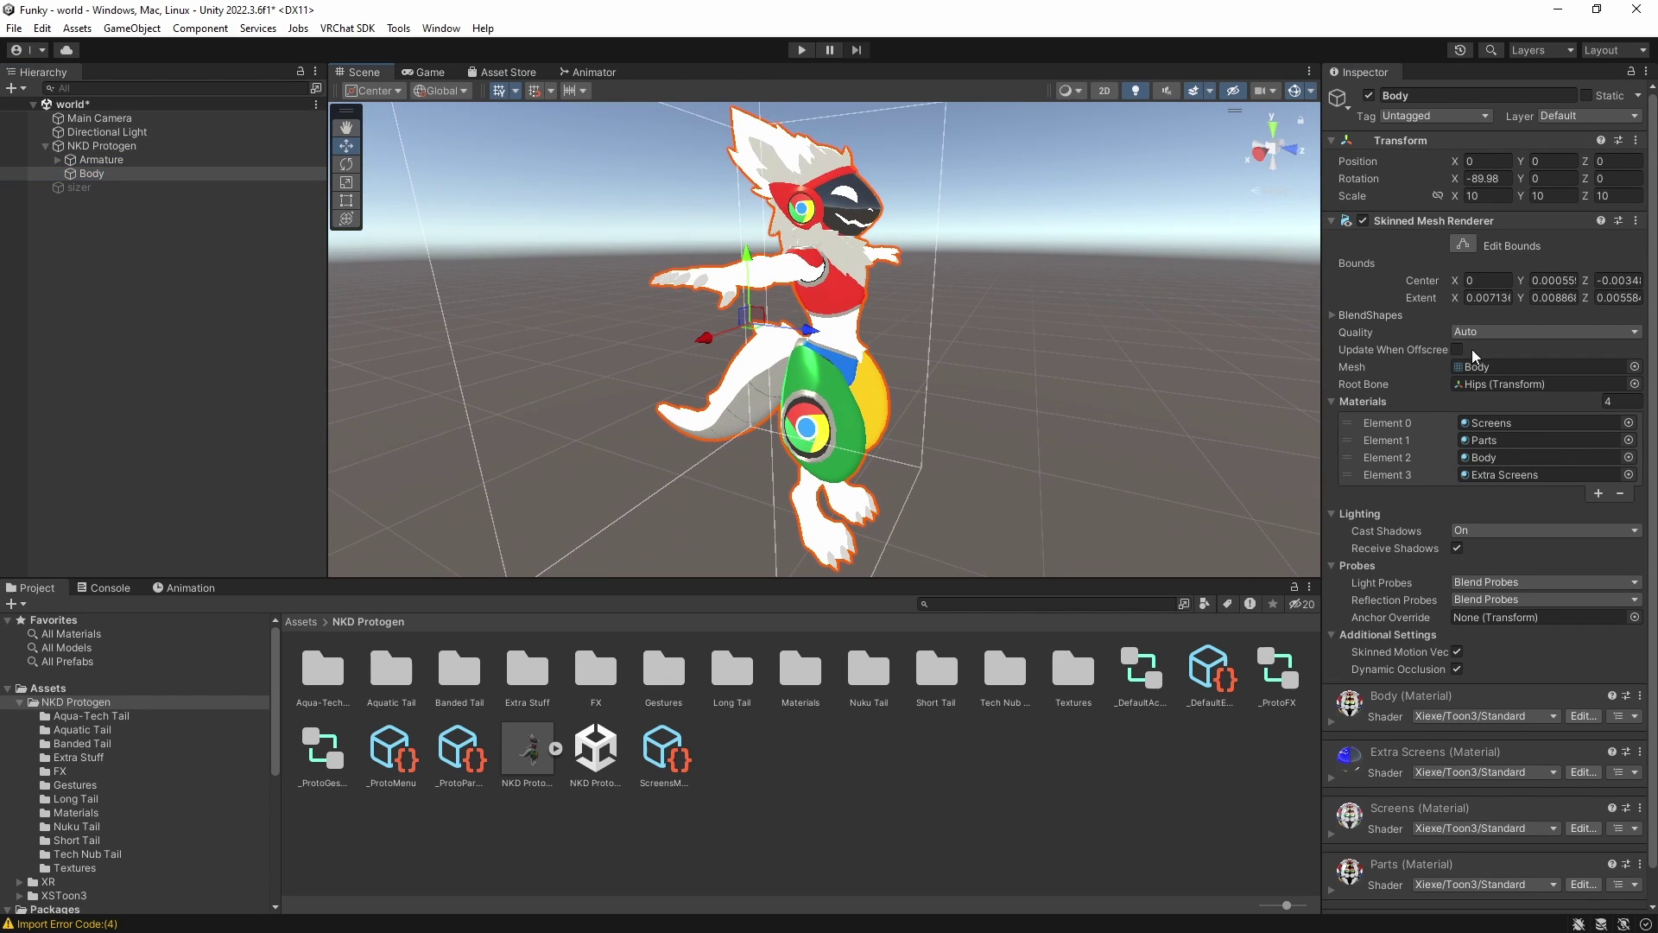
scroll(1443, 481, "down", 15)
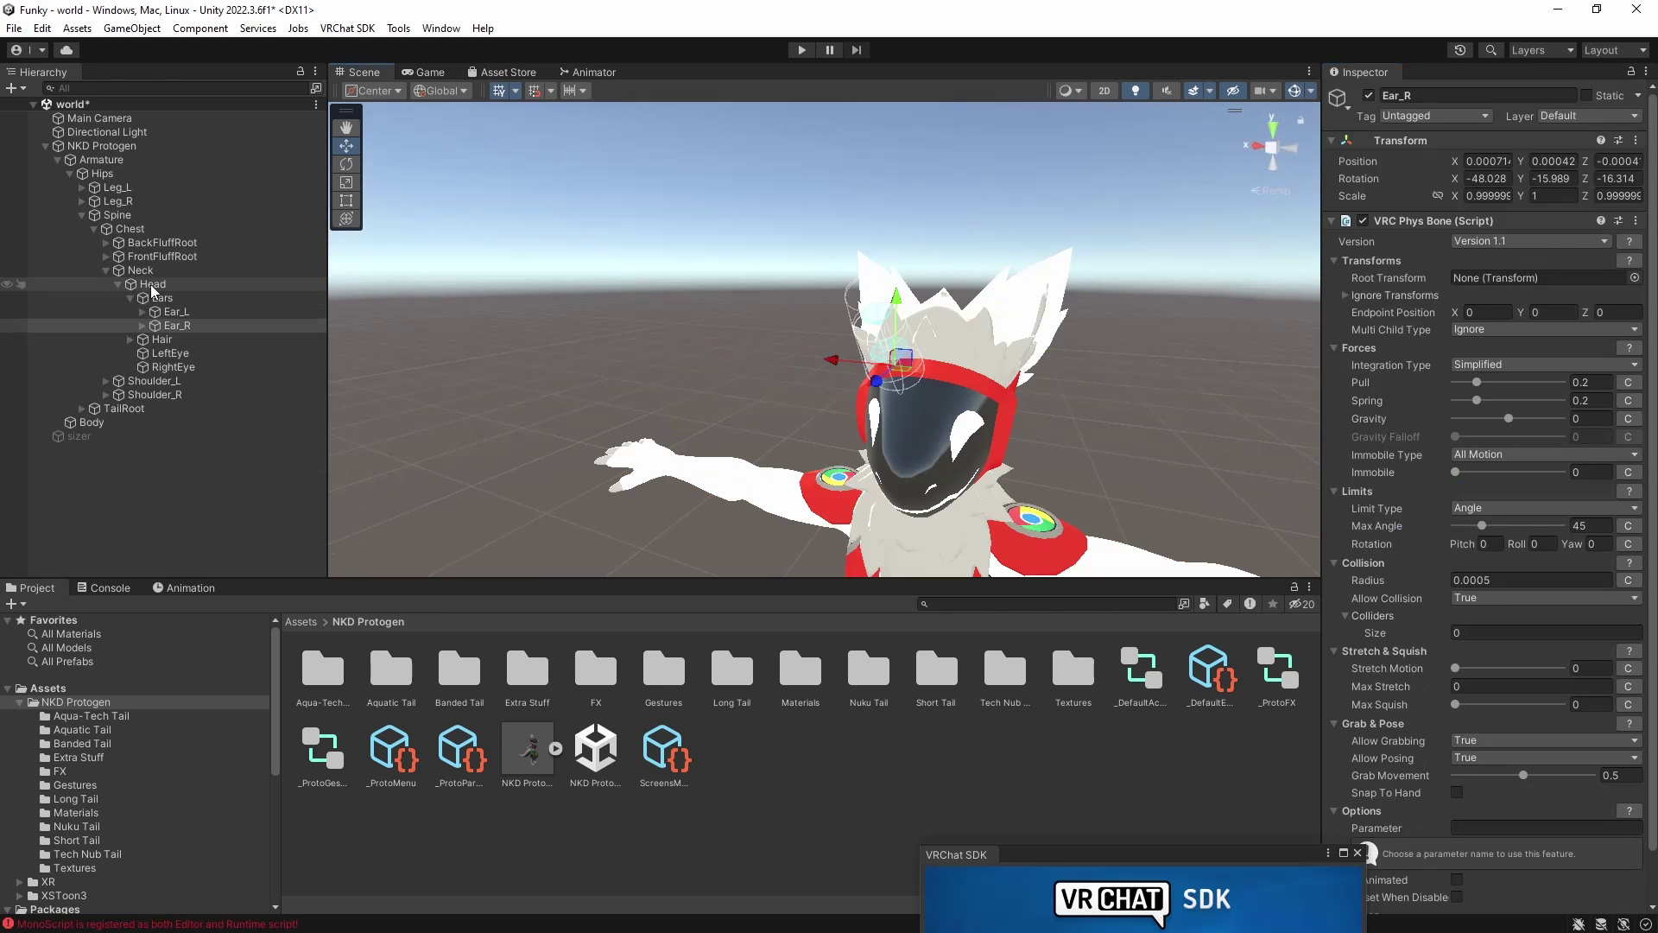
- Add a VRC Phys Bone component to the Tail bone under TailRoot
left_click(124, 408)
left_click(124, 423)
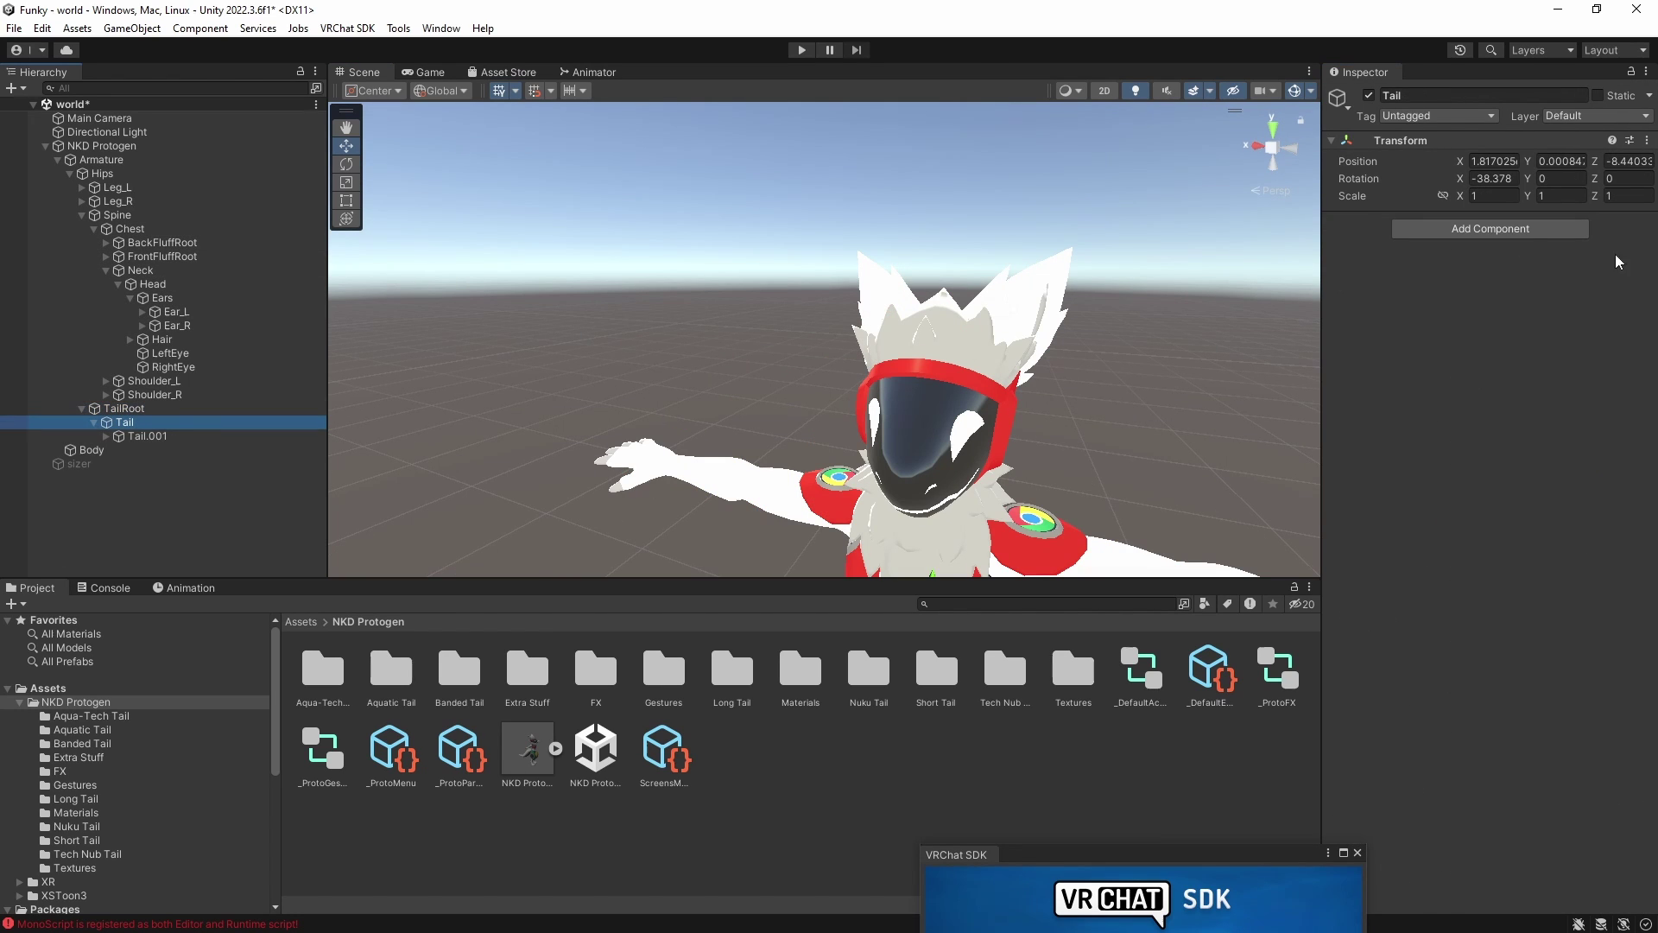
left_click(1489, 229)
left_click(1467, 320)
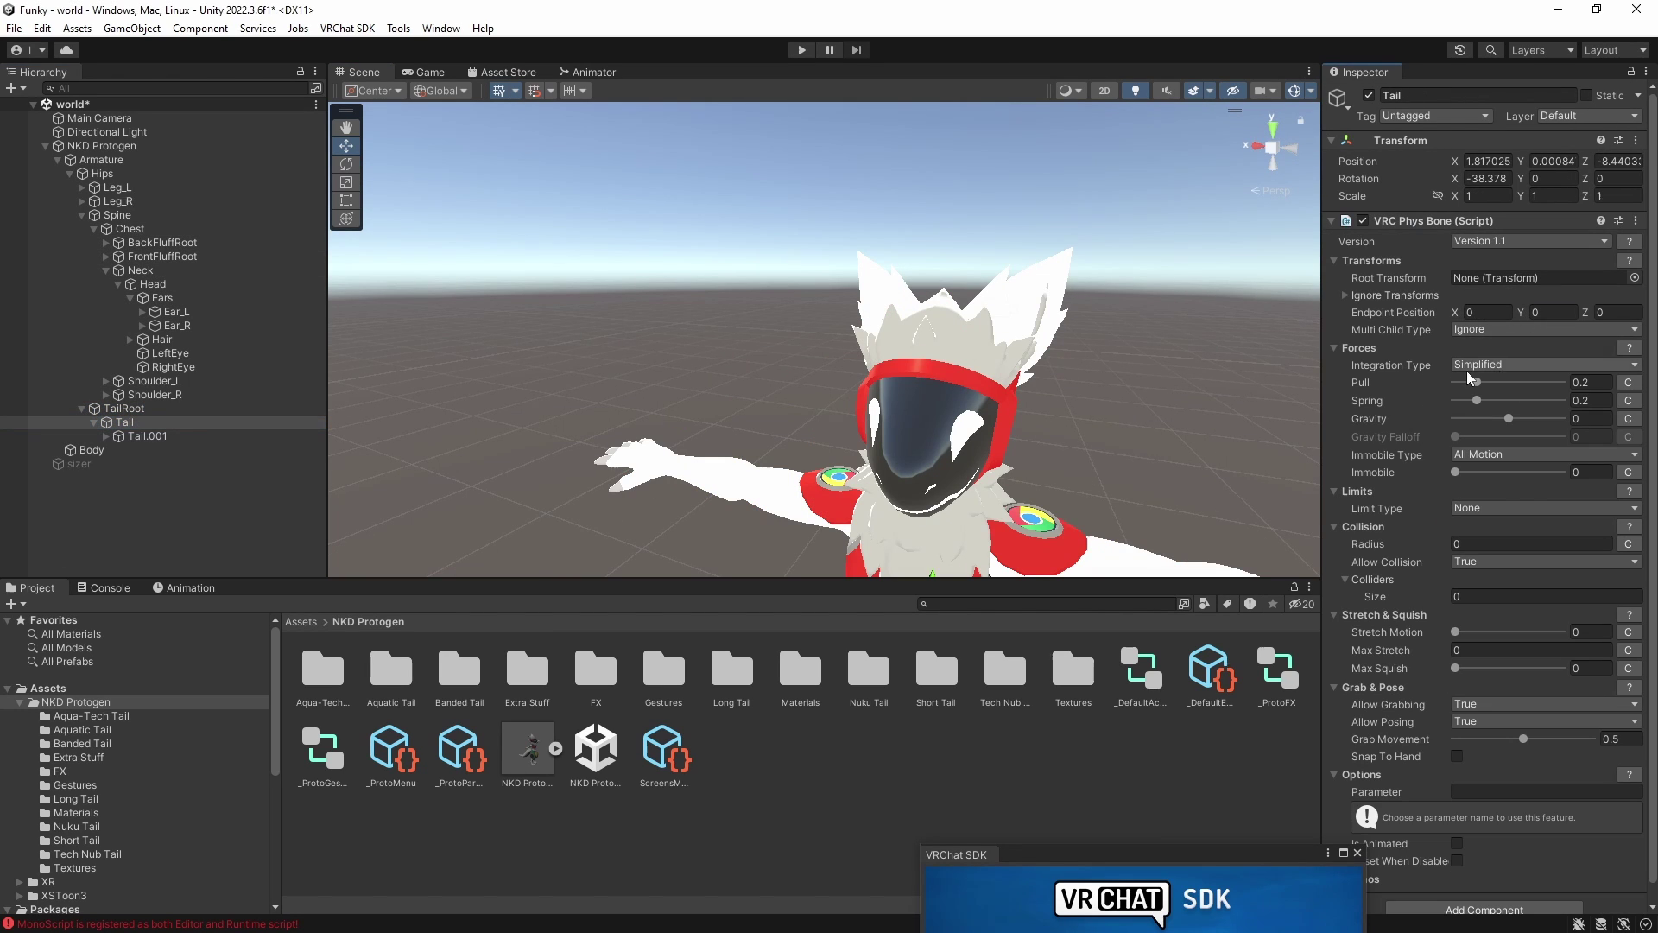
- Set the Tail phys bone's collision radius to 0.001 and its limit type to Angle
type("f")
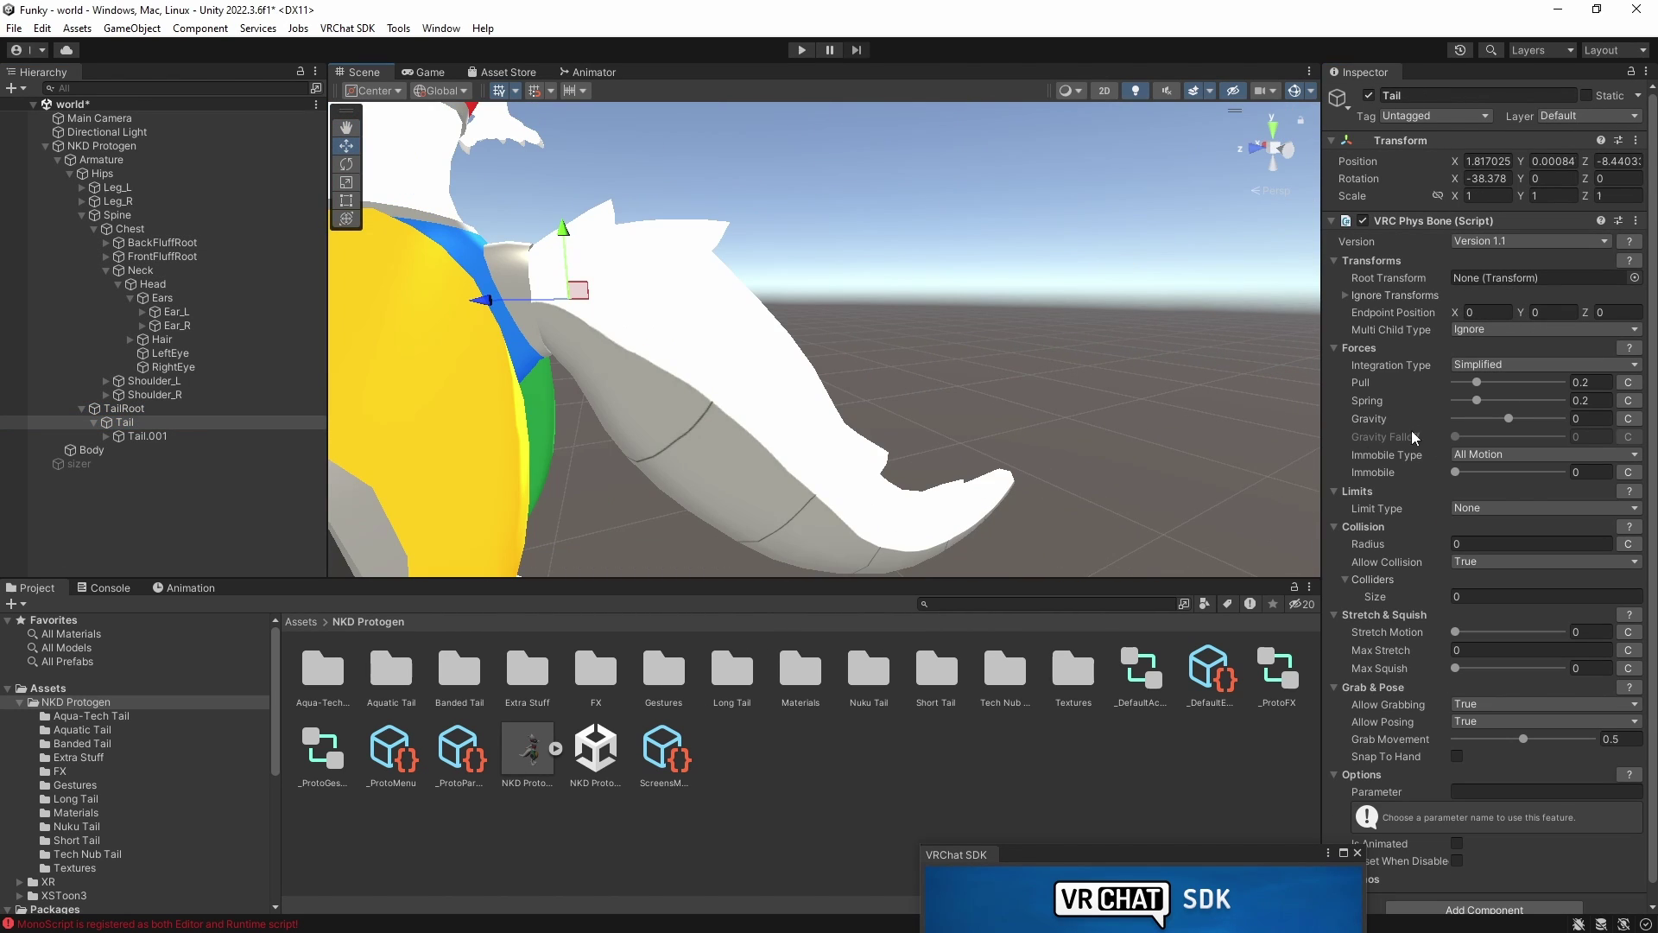
type(".001")
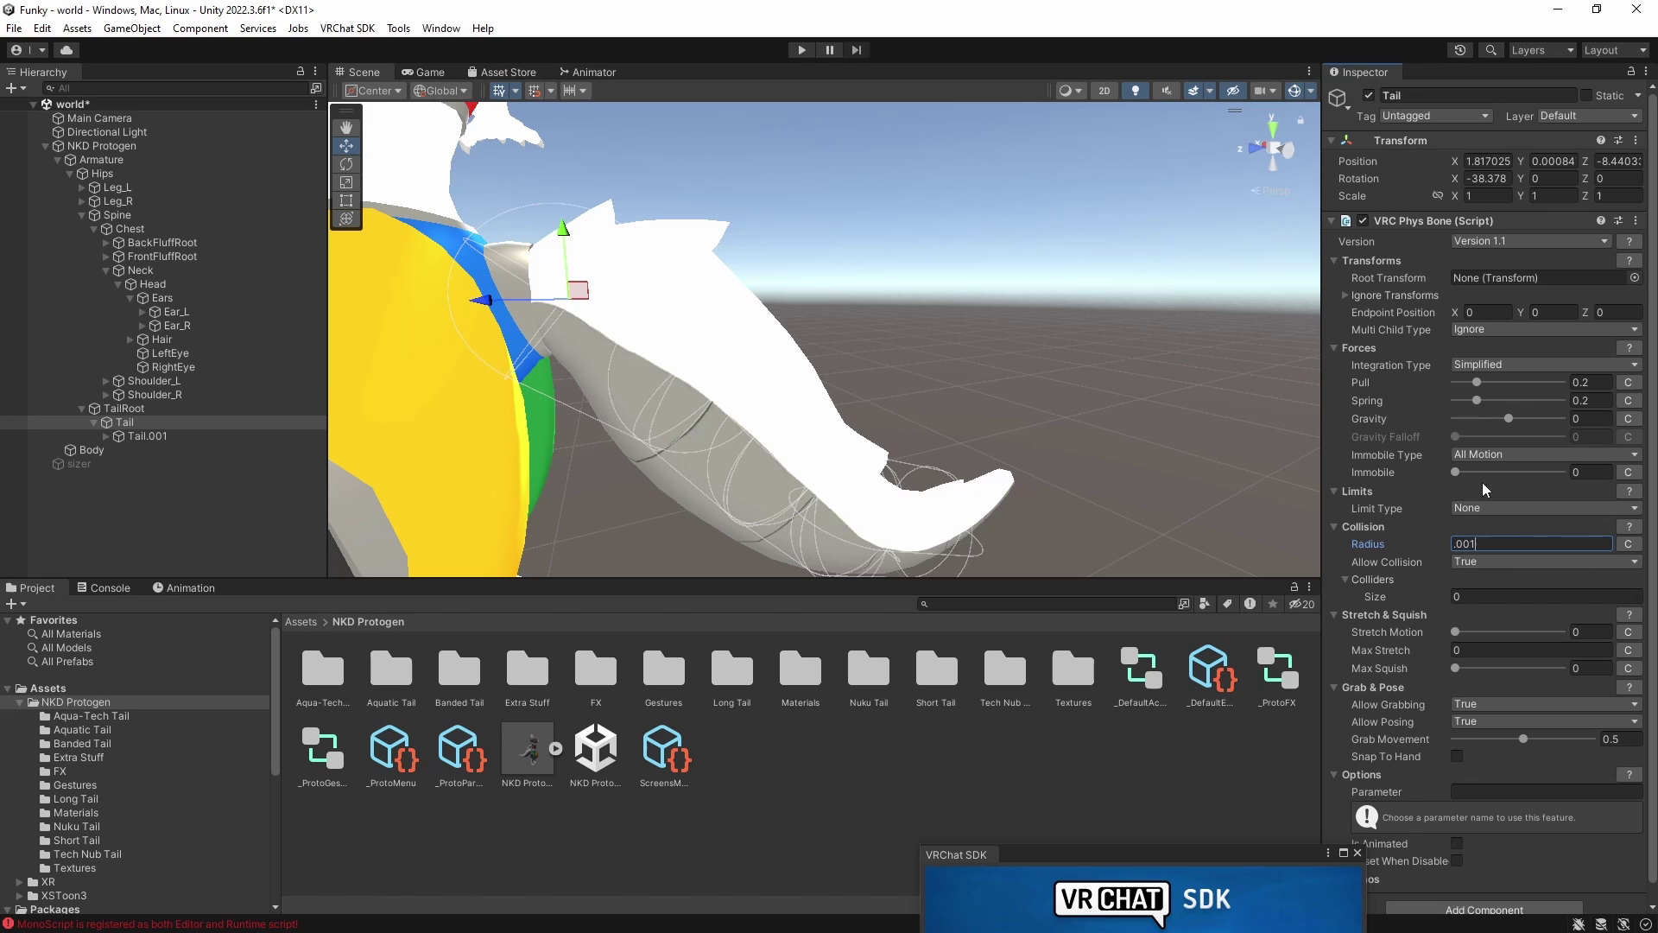
left_click(1487, 569)
left_click(1406, 541)
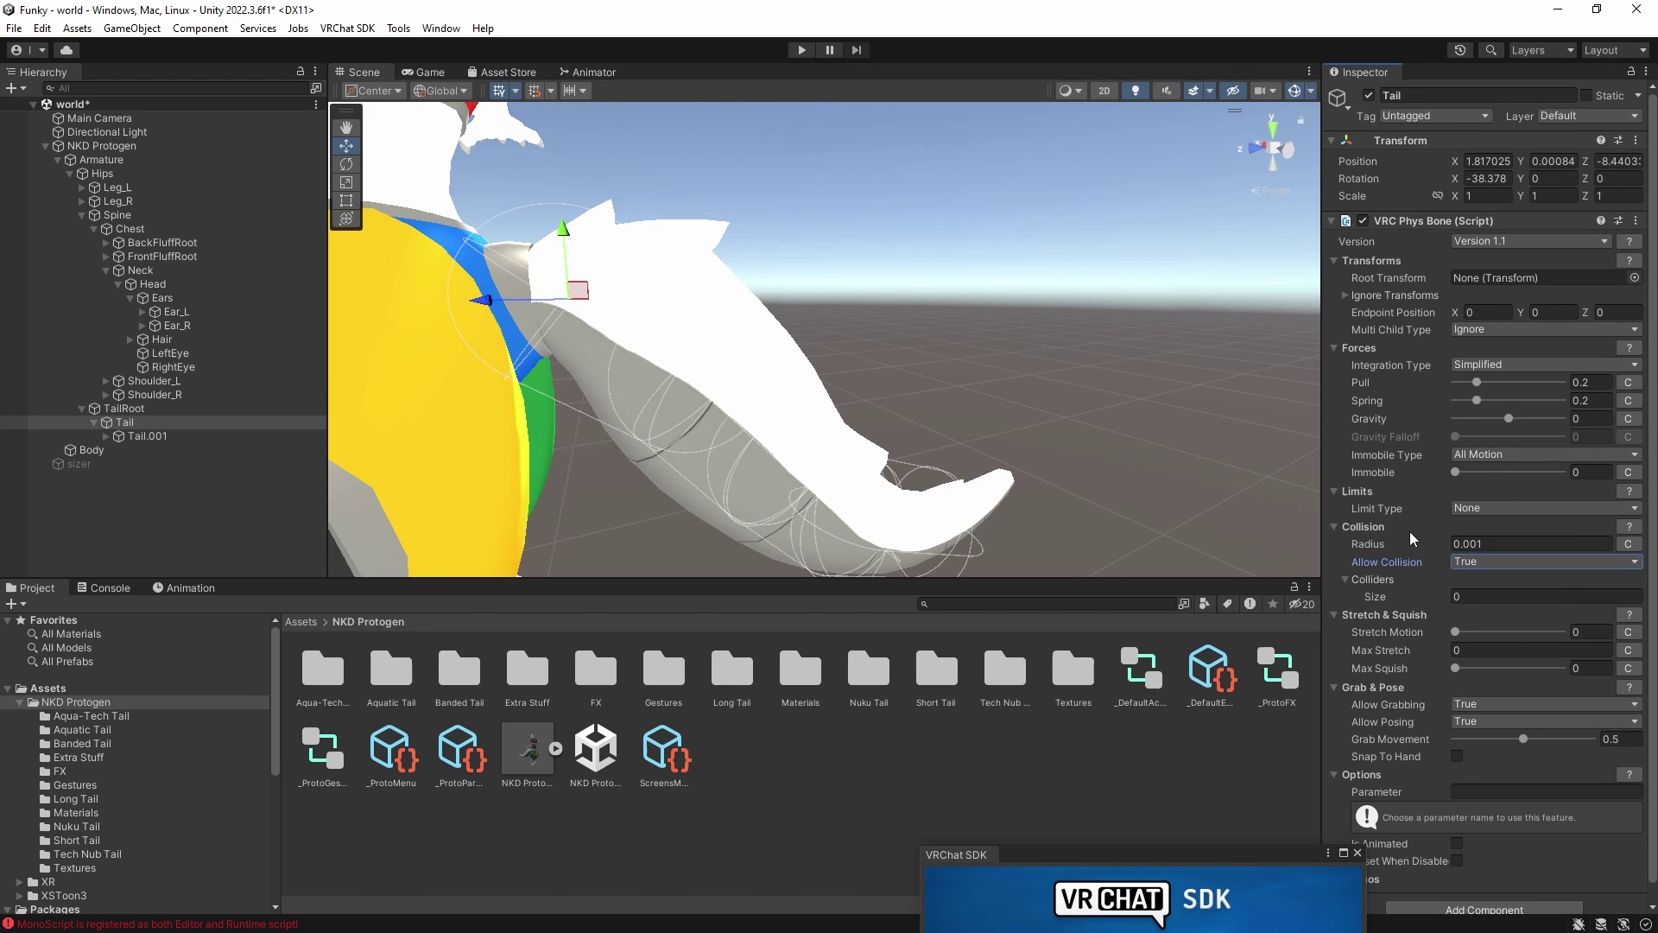
left_click(1468, 508)
left_click(1451, 525)
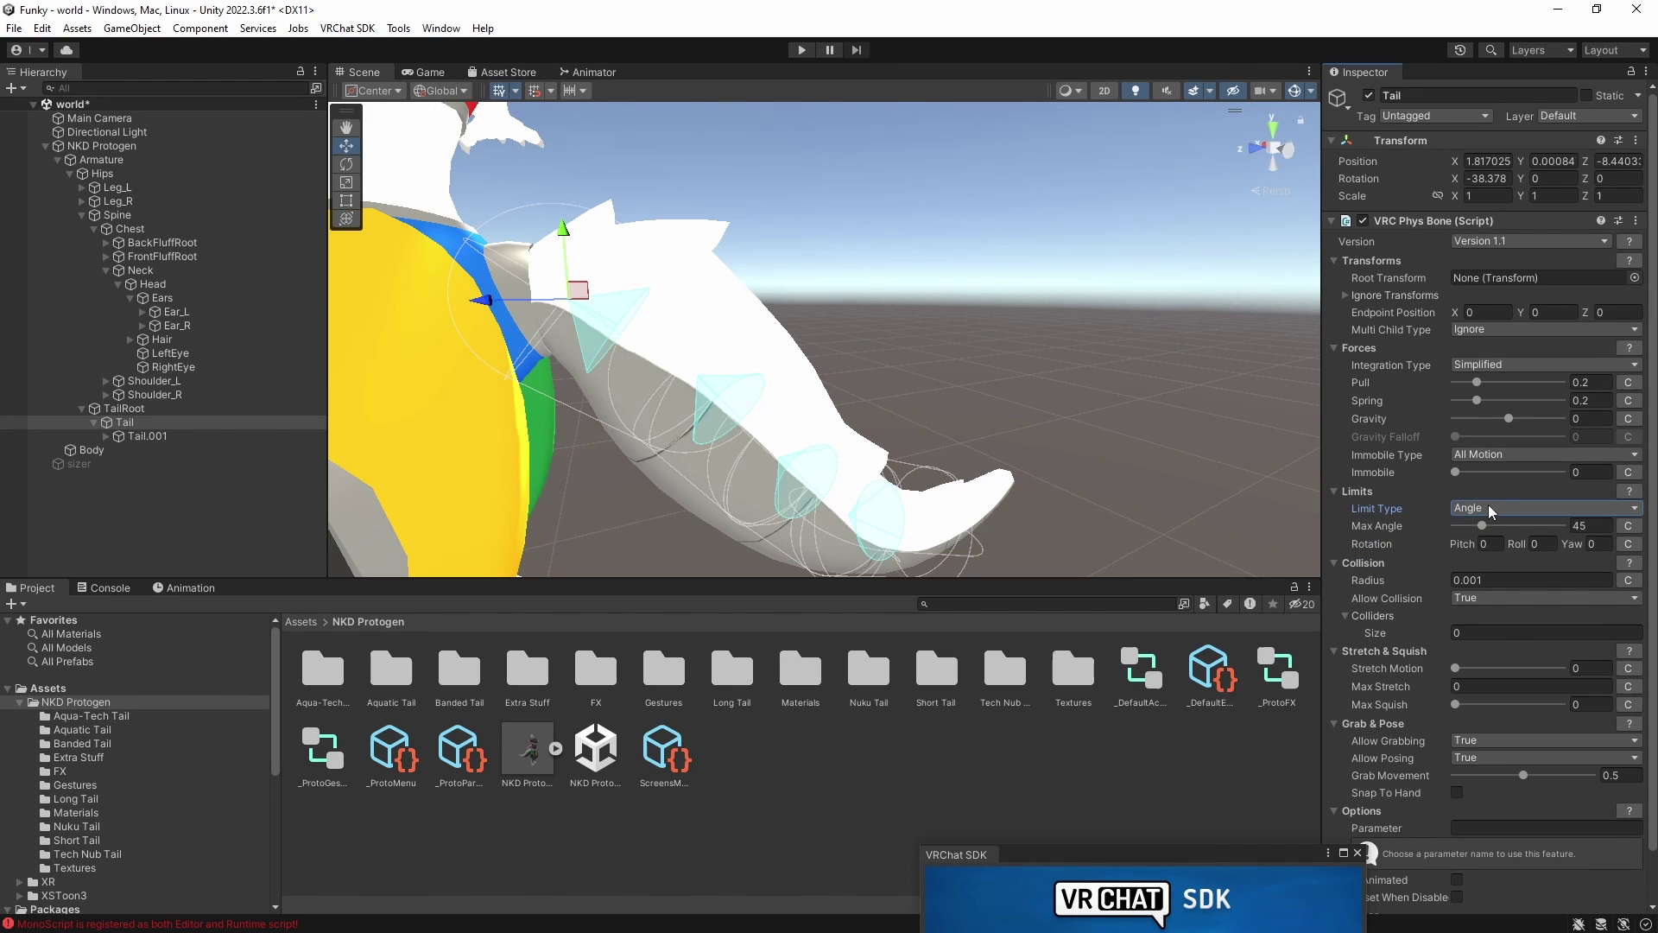